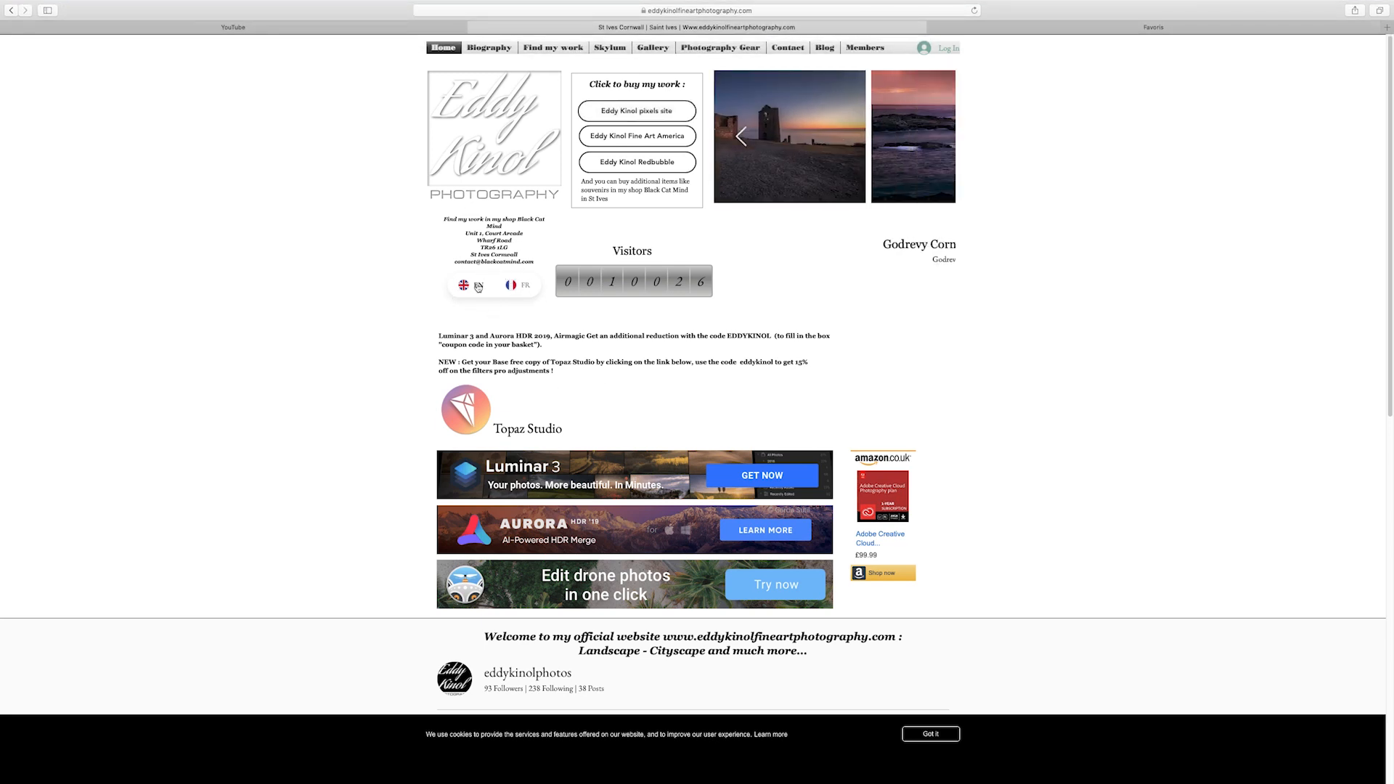
# Switch the photographer's website to French, follow its Topaz Studio link and request the free Topaz Studio download
pyautogui.click(516, 287)
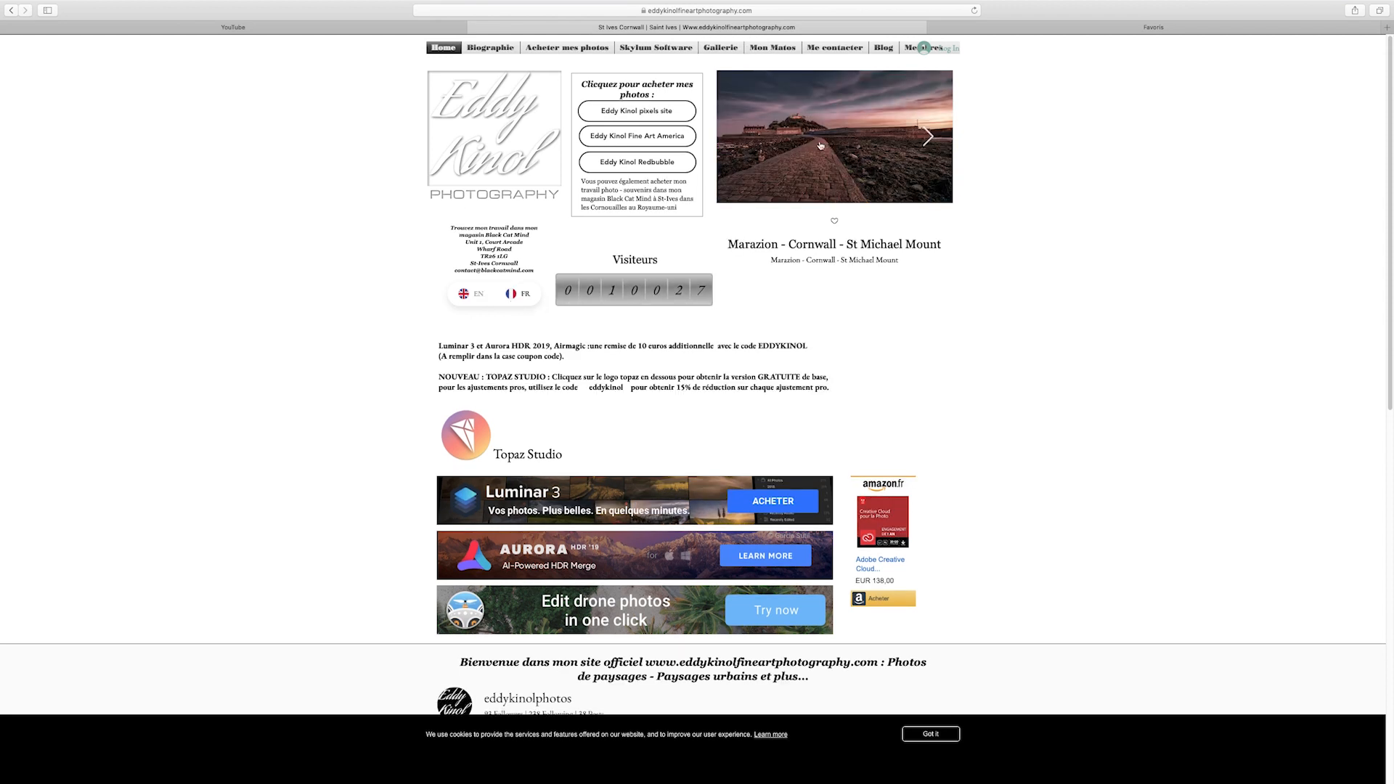
pyautogui.click(481, 430)
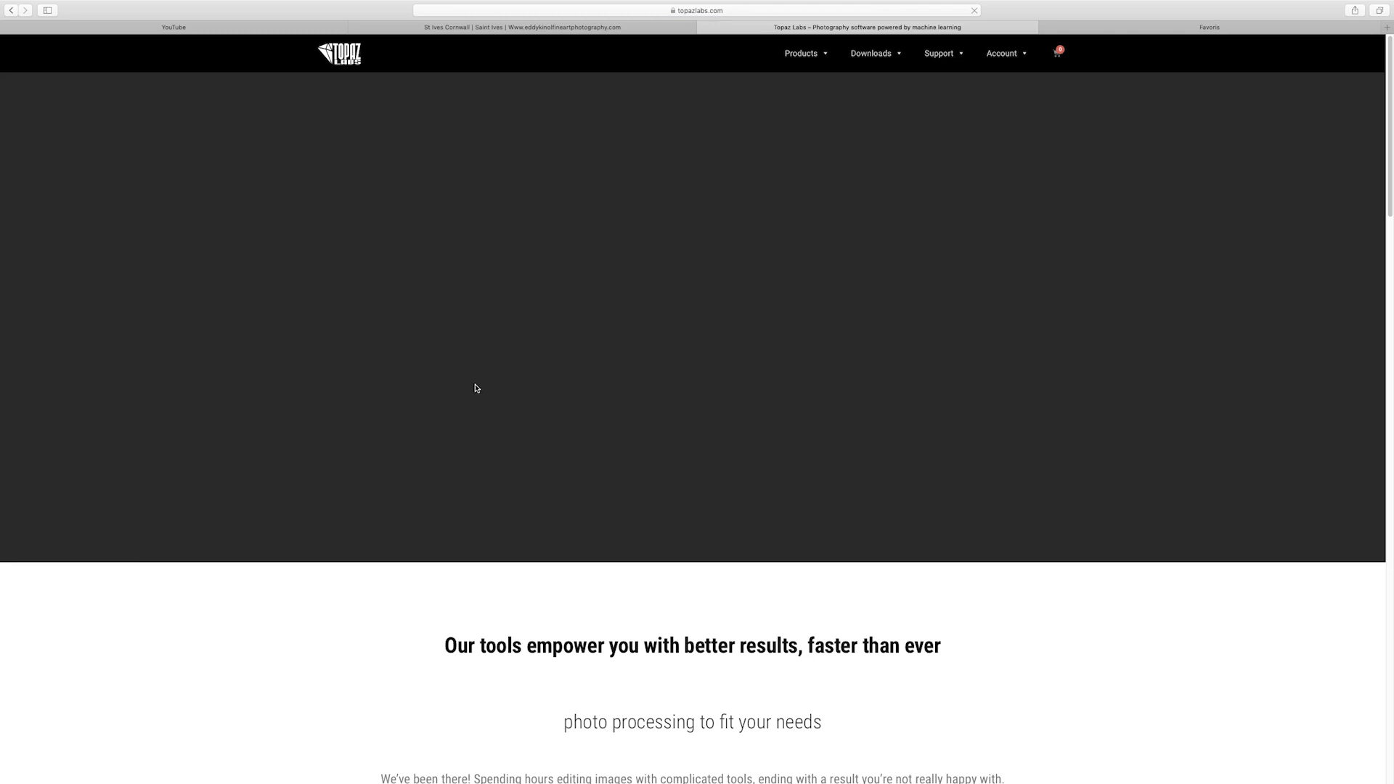
pyautogui.scroll(-20, 476, 388)
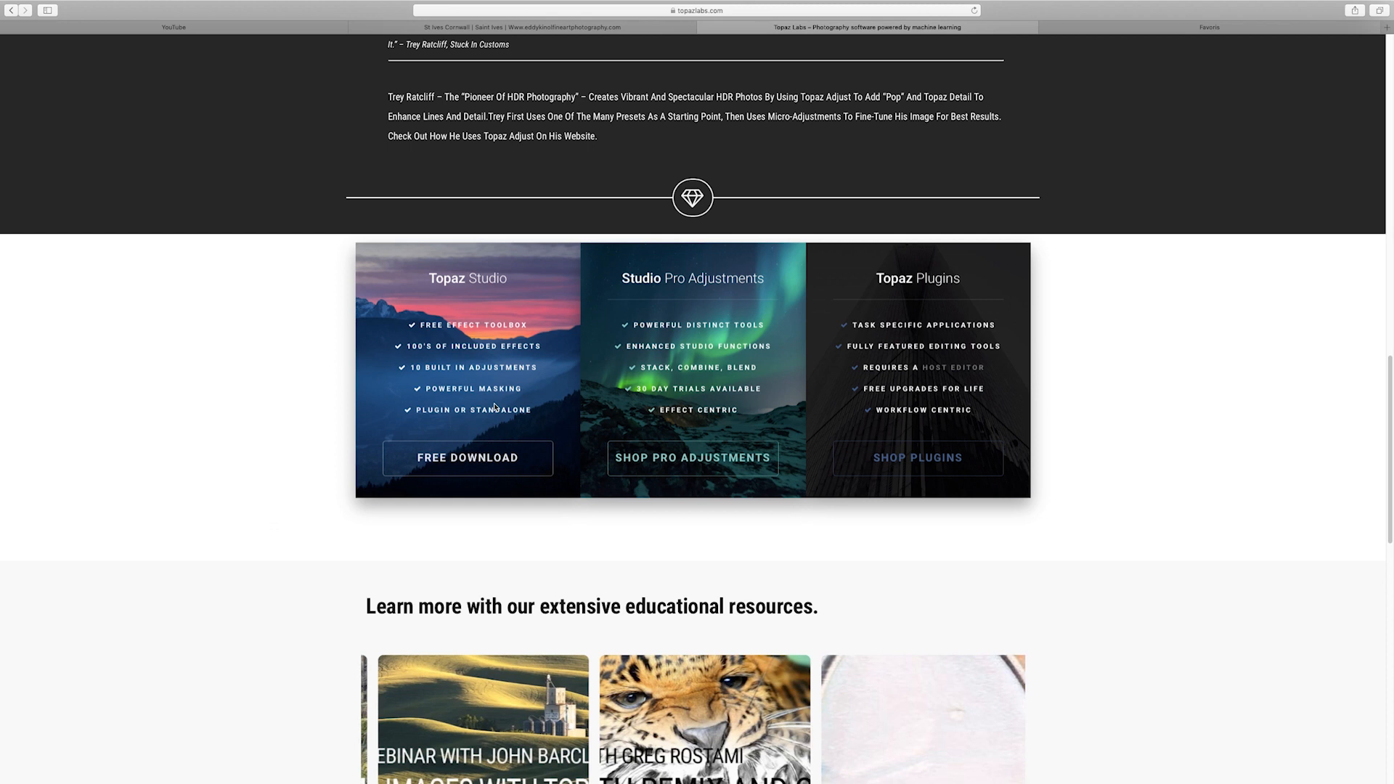
pyautogui.click(468, 459)
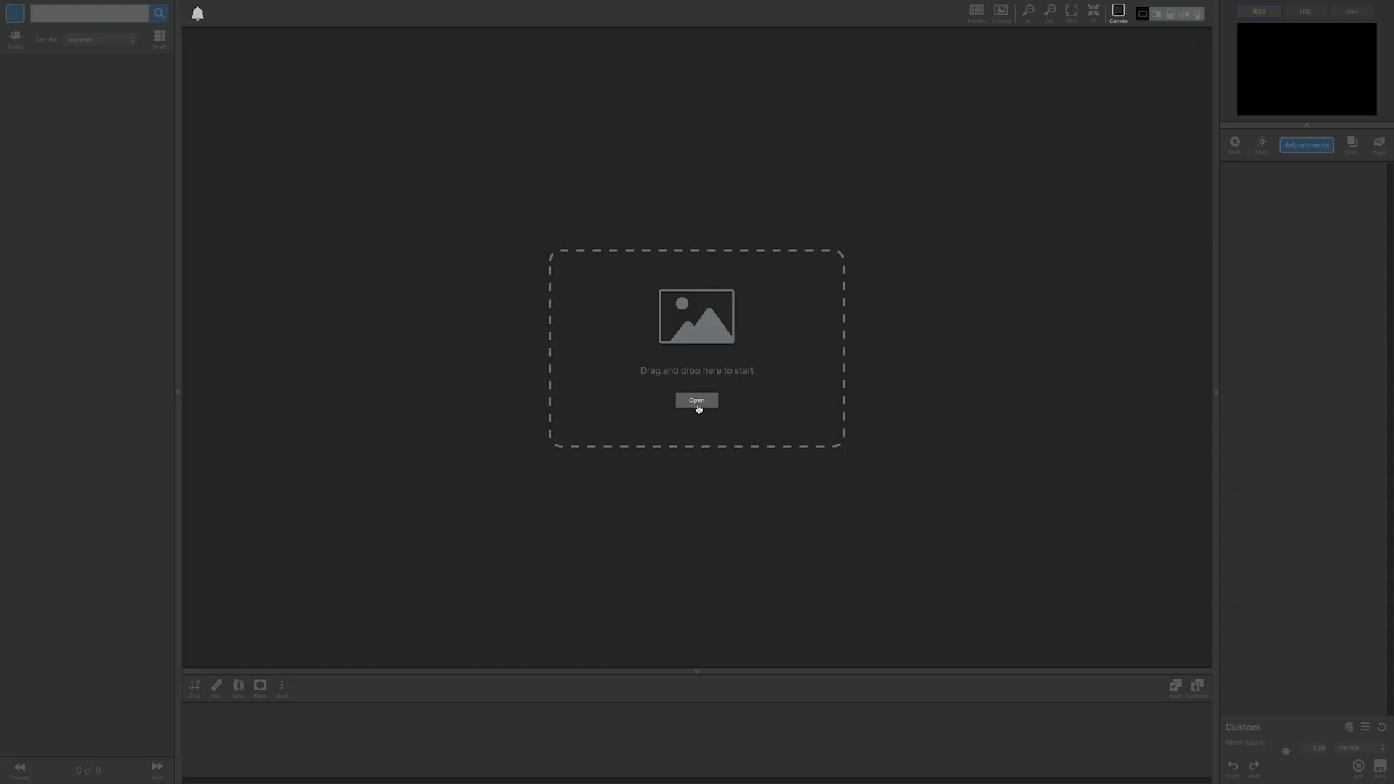
# Switch to Topaz Studio, open _DSC6784-2.nef and DSC_0100 3.nef together, and display the carriage photo DSC_0100 3.nef
pyautogui.click(696, 402)
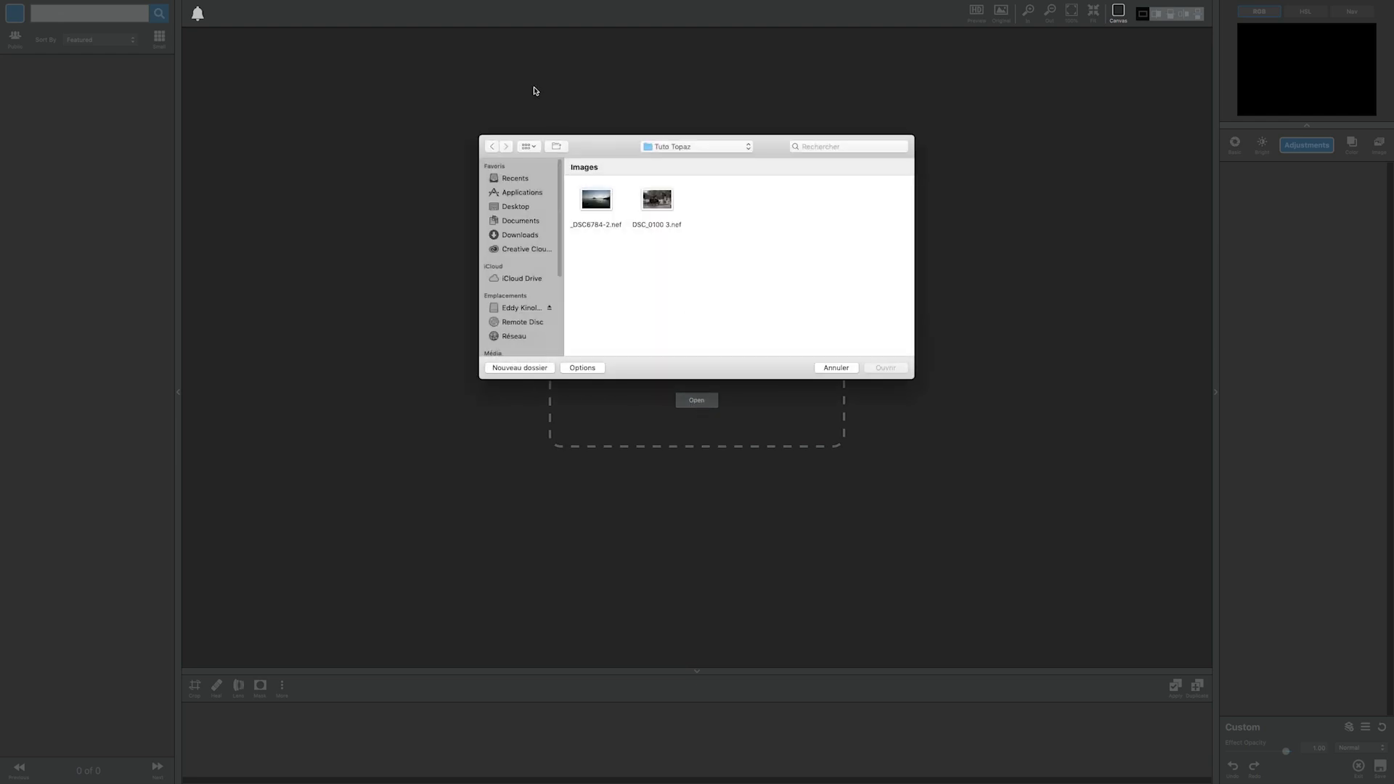
pyautogui.moveTo(705, 210); pyautogui.dragTo(566, 247)
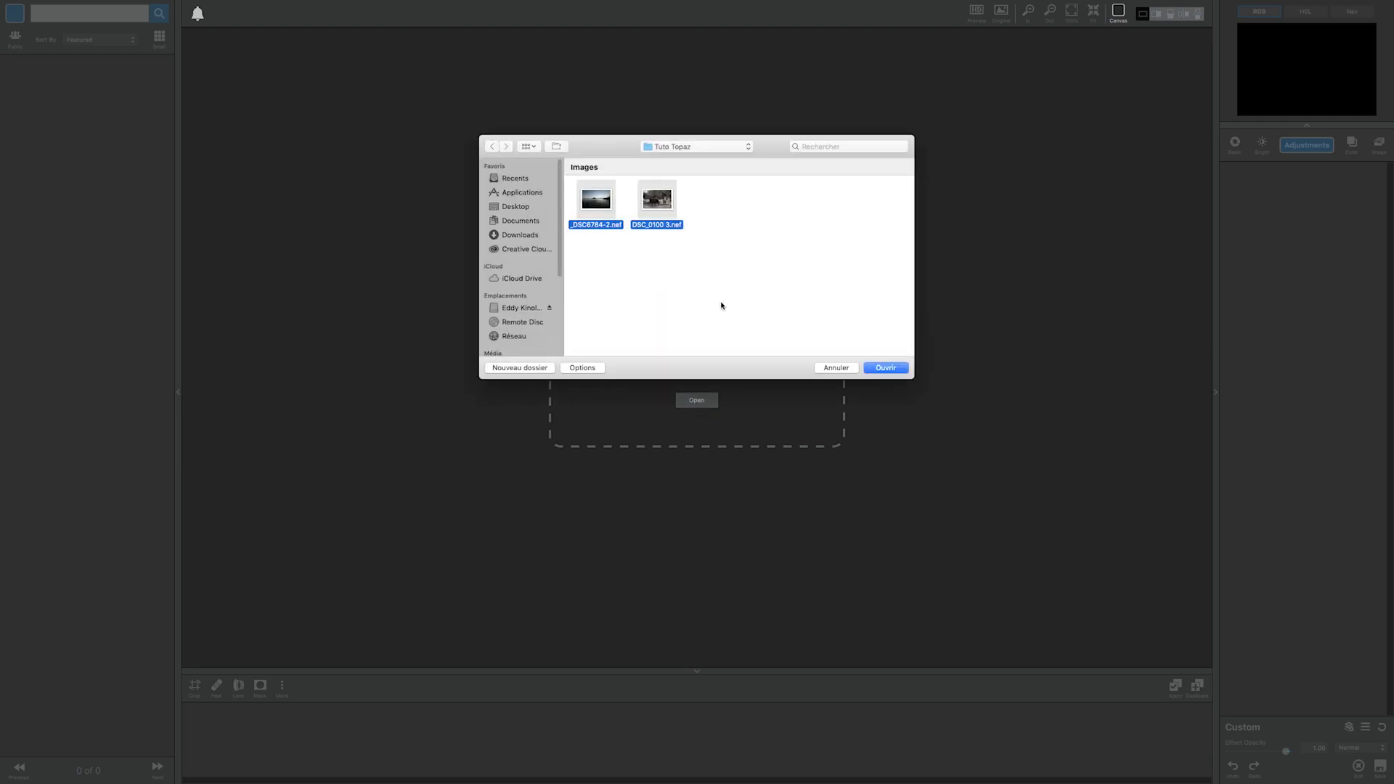
pyautogui.click(889, 369)
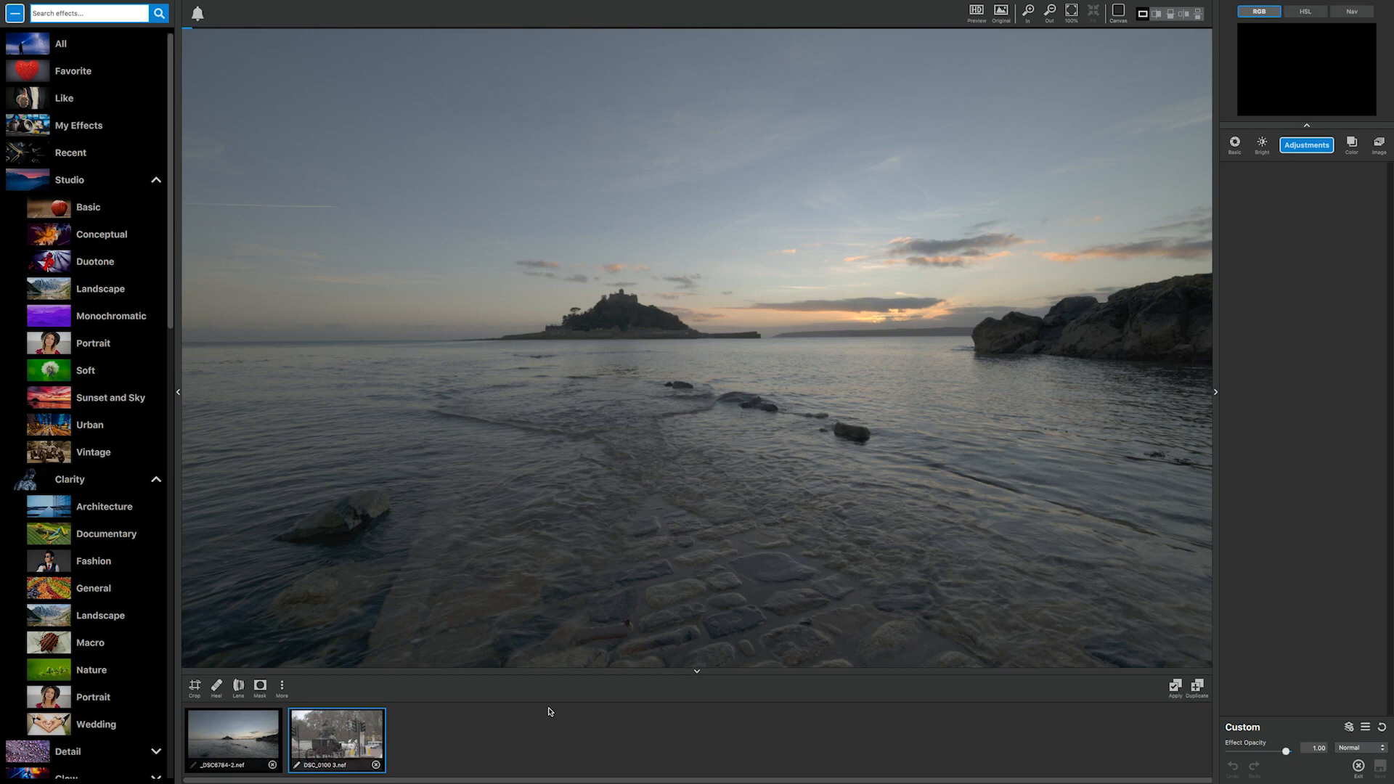
pyautogui.click(258, 738)
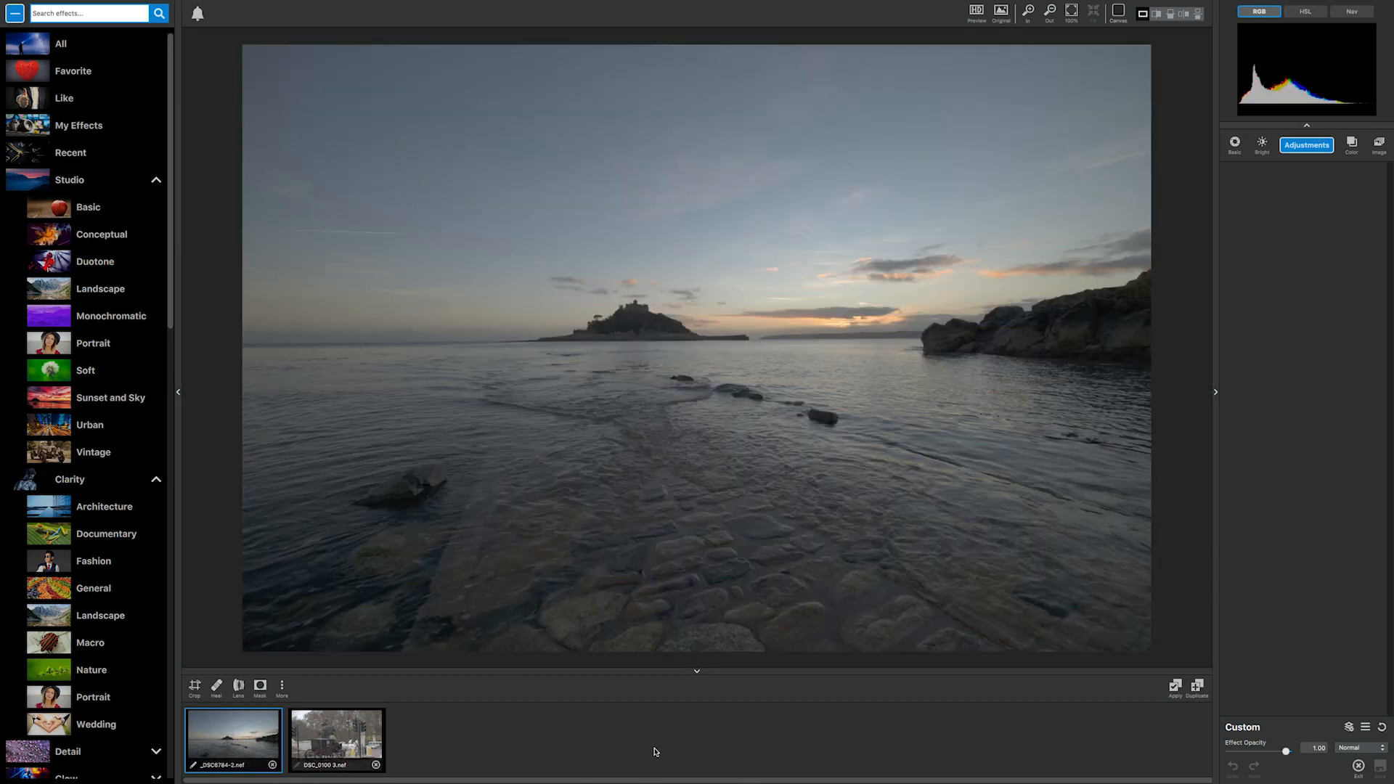
pyautogui.click(344, 740)
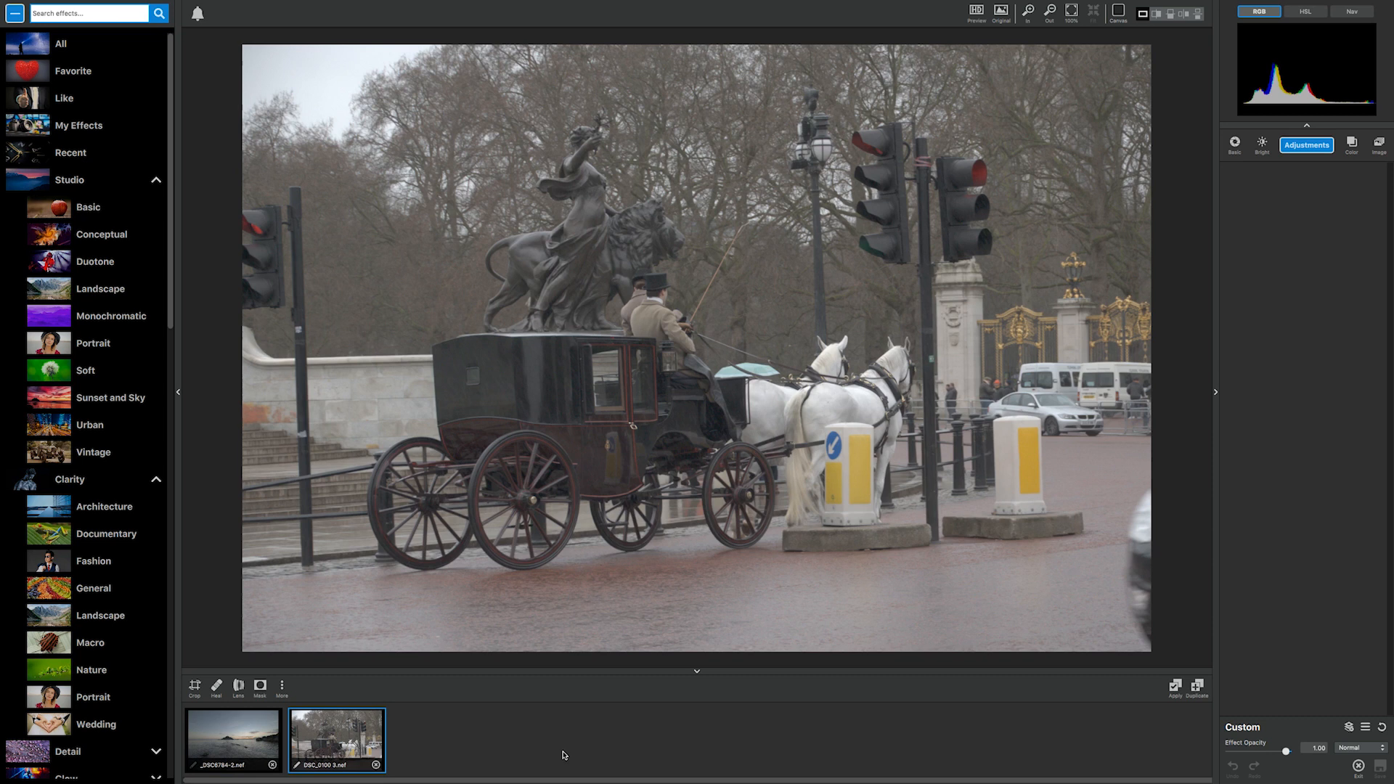
# Turn on the preview for the carriage photo and check its original version
pyautogui.click(974, 10)
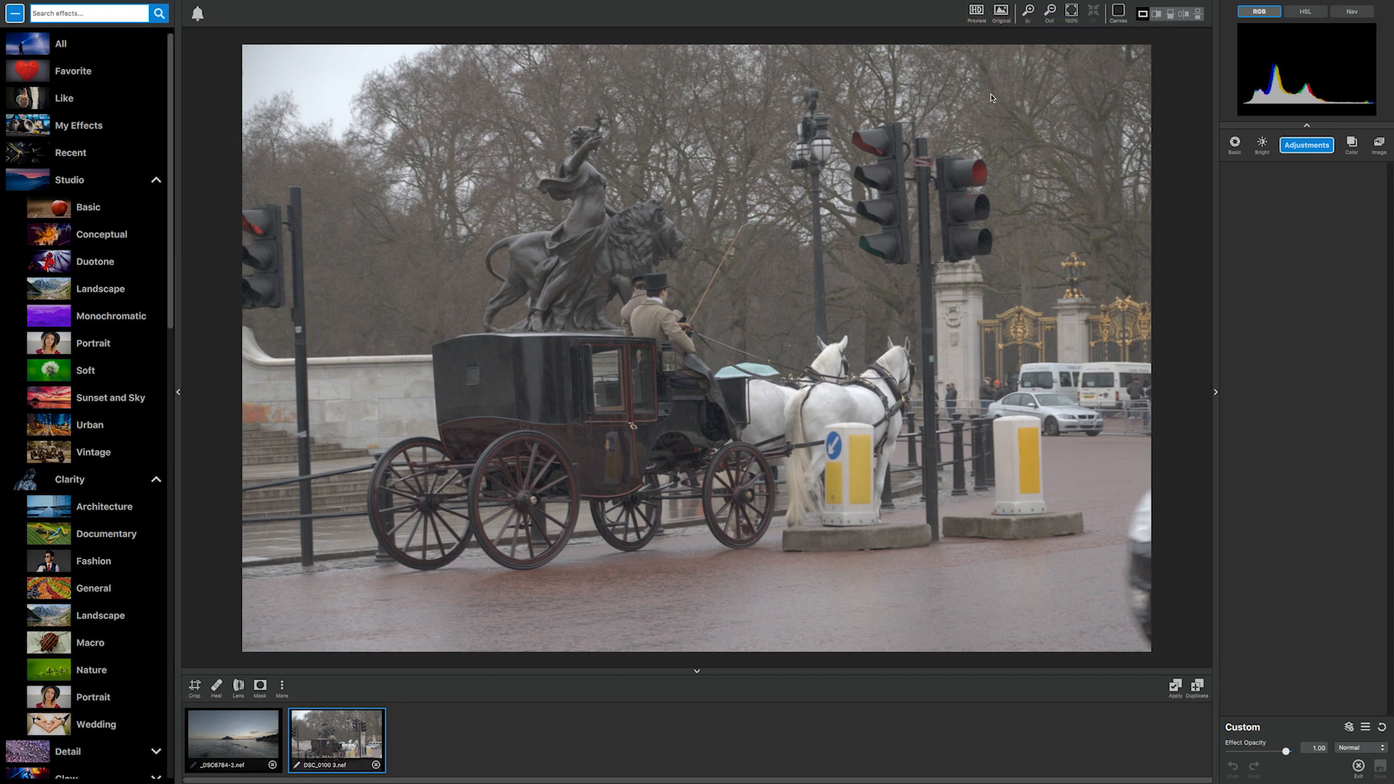
pyautogui.click(976, 10)
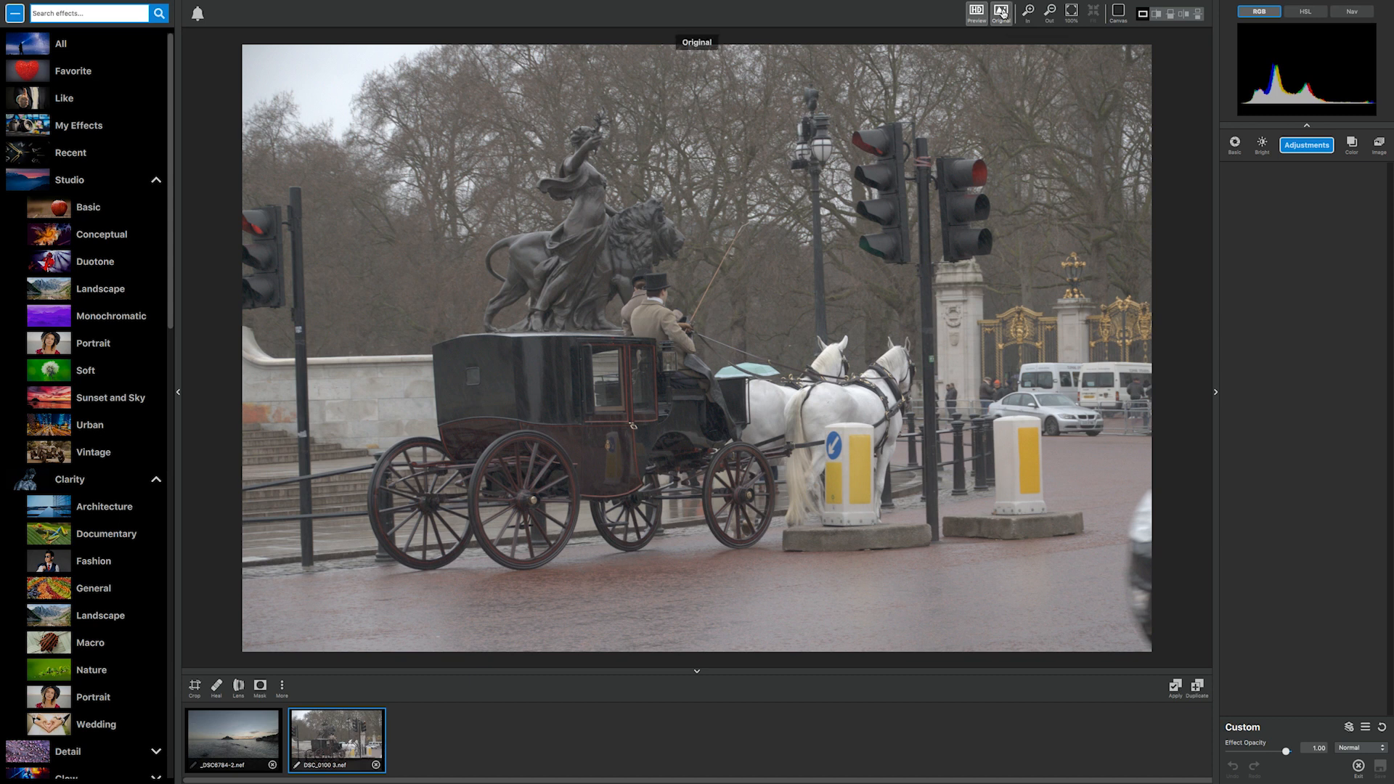
pyautogui.click(1001, 12)
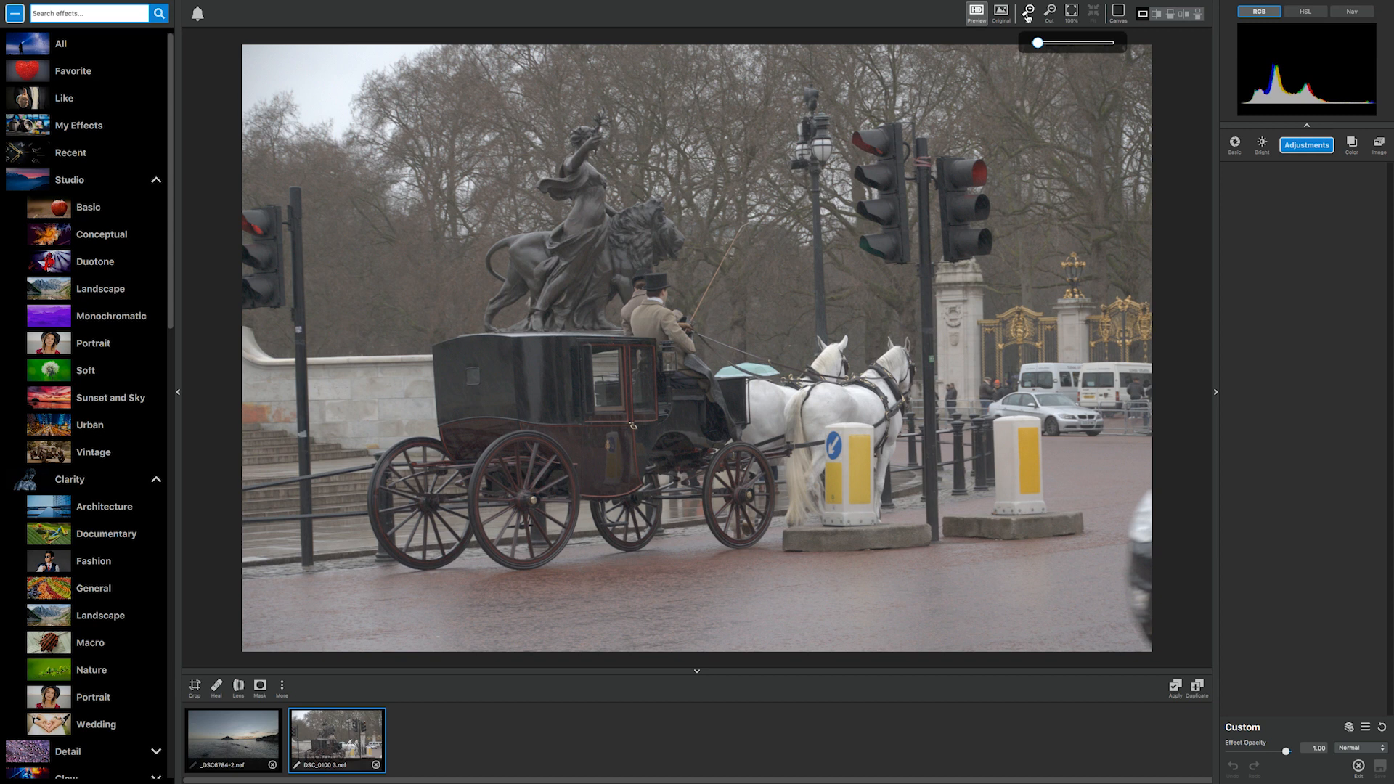
# Inspect the carriage photo zoomed in, zoomed out and at 100%, and fit it back to the window
pyautogui.click(1028, 11)
pyautogui.click(1049, 13)
pyautogui.click(1073, 12)
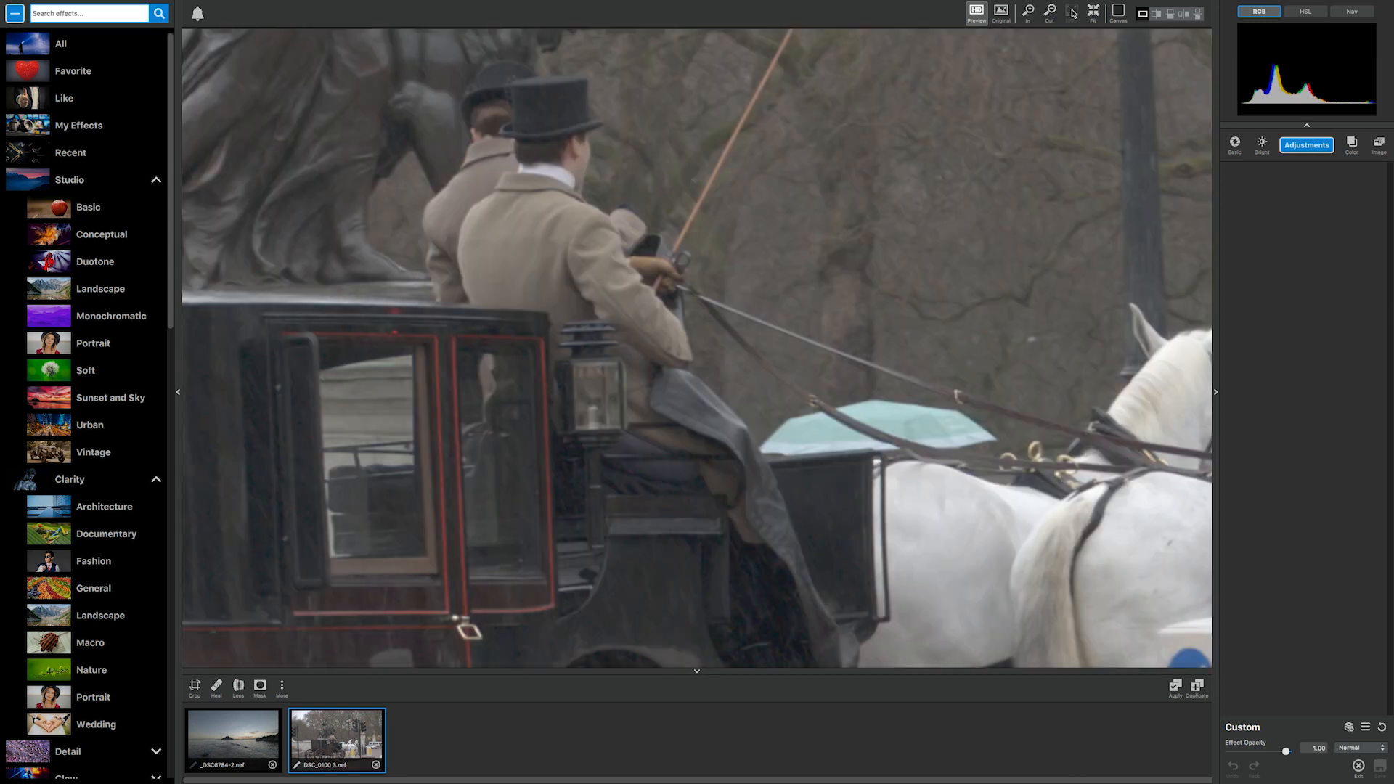
pyautogui.click(1093, 13)
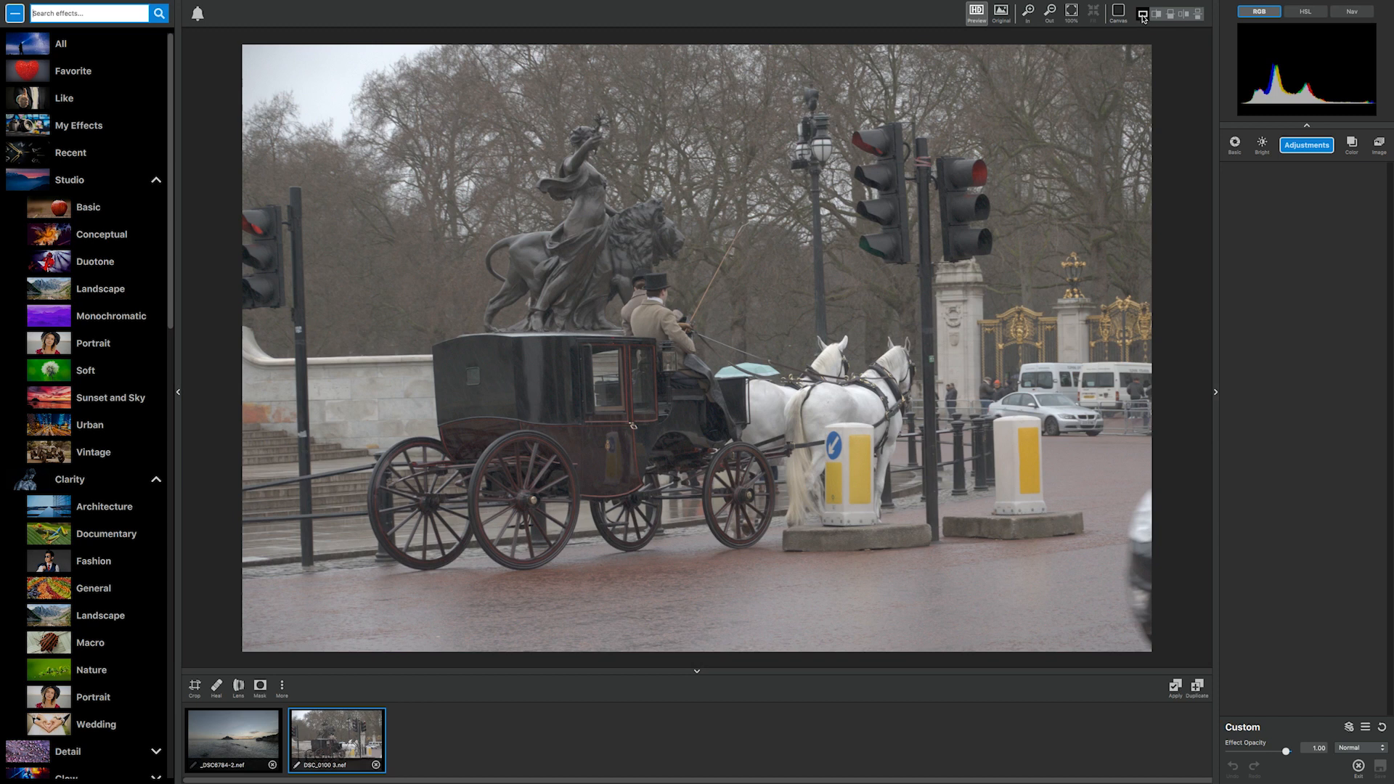
# Compare original and edited versions in the vertical and horizontal split and side-by-side layouts, and return to the single view
pyautogui.click(1156, 13)
pyautogui.moveTo(697, 266); pyautogui.dragTo(715, 291)
pyautogui.click(1170, 15)
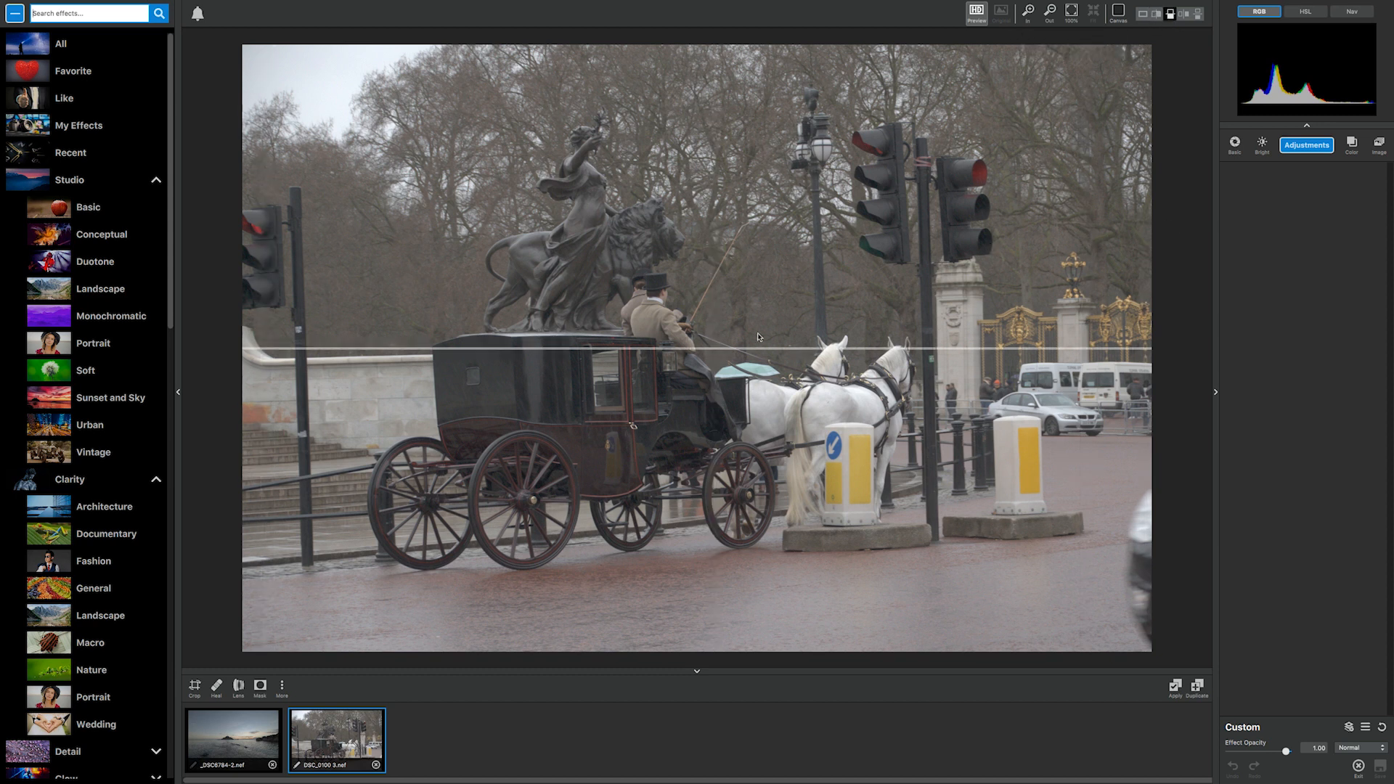
pyautogui.moveTo(732, 356); pyautogui.dragTo(792, 334)
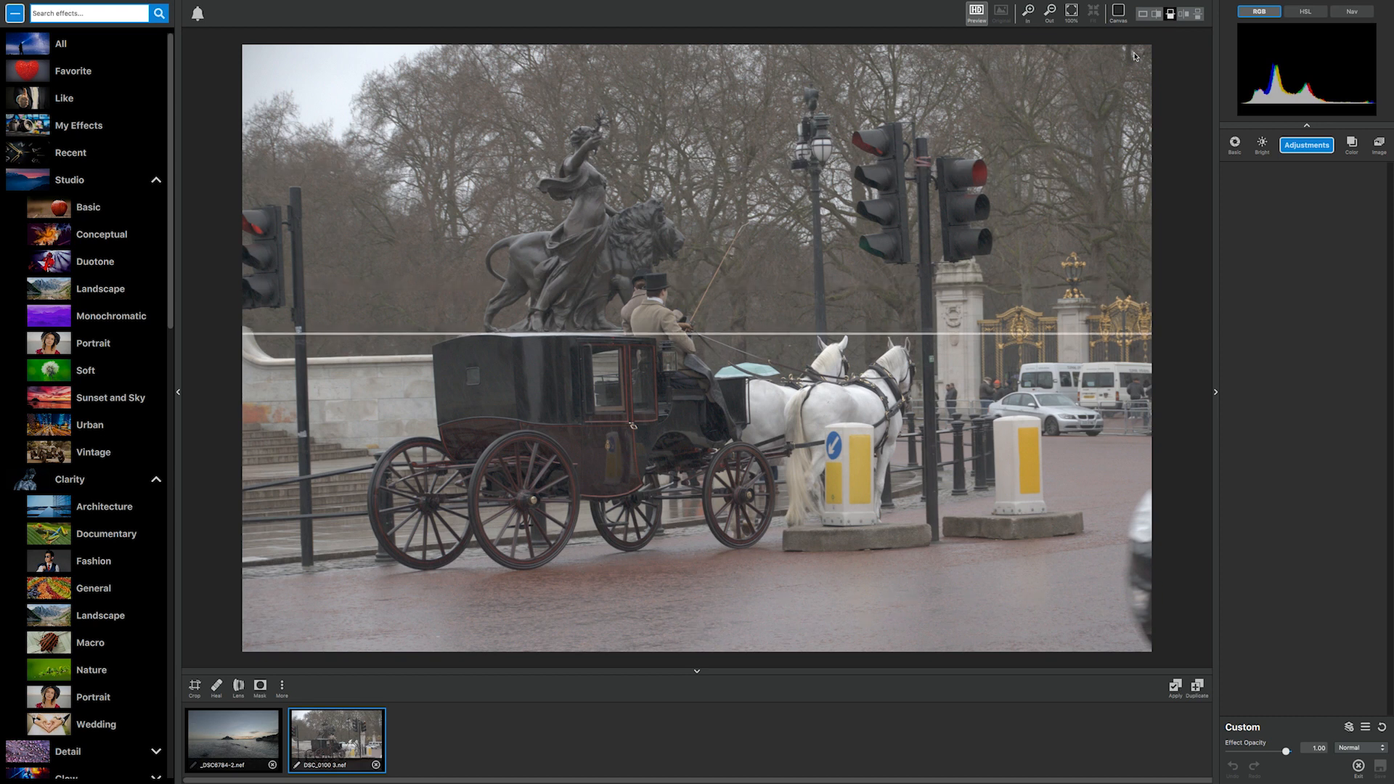
pyautogui.click(1184, 14)
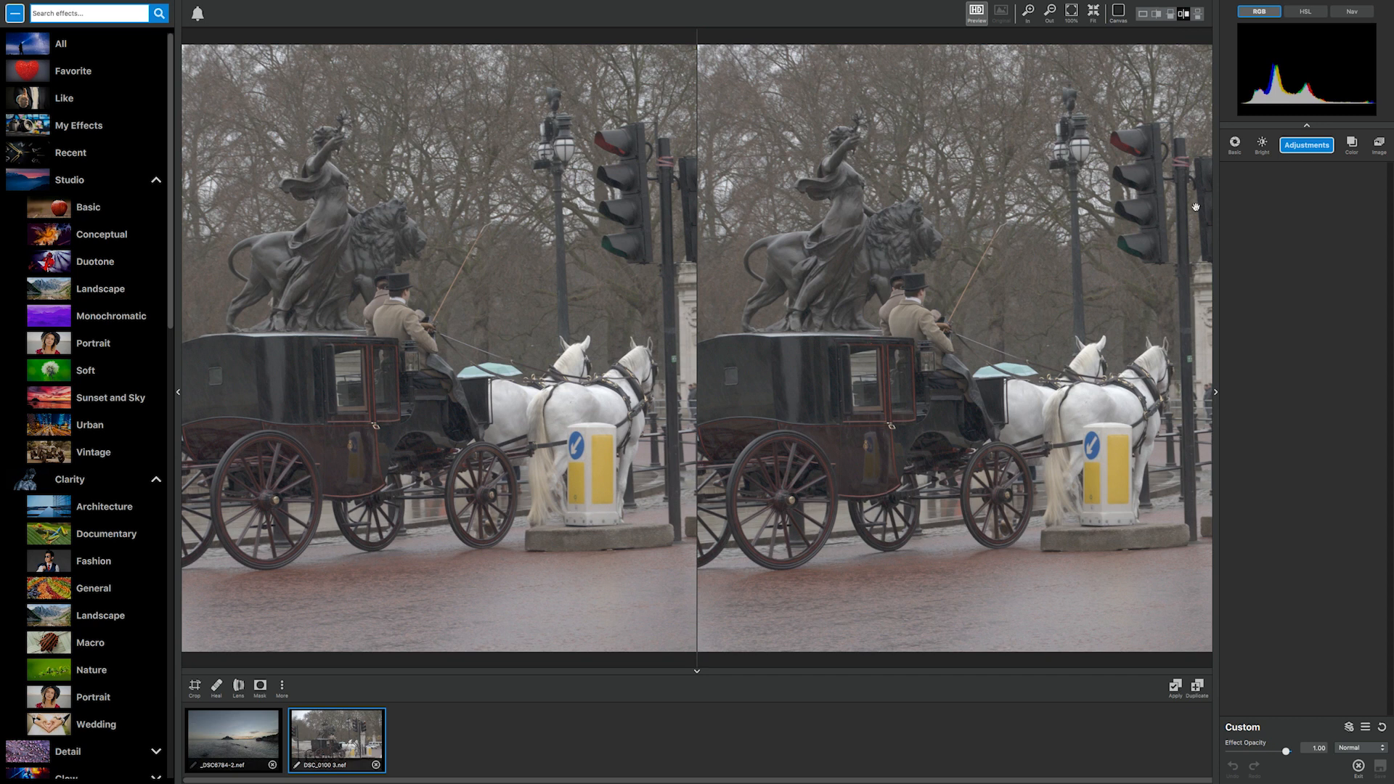
pyautogui.click(1198, 14)
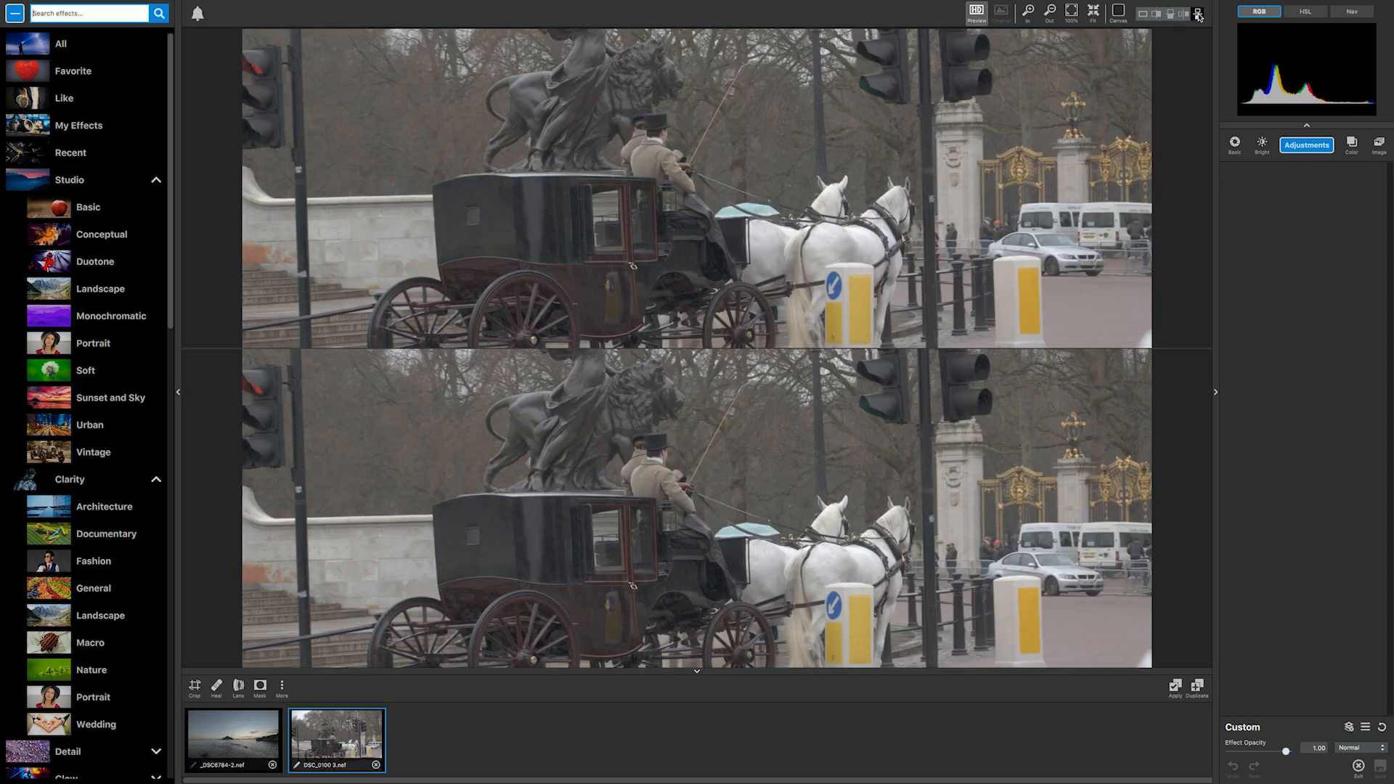
pyautogui.moveTo(737, 119); pyautogui.dragTo(777, 689)
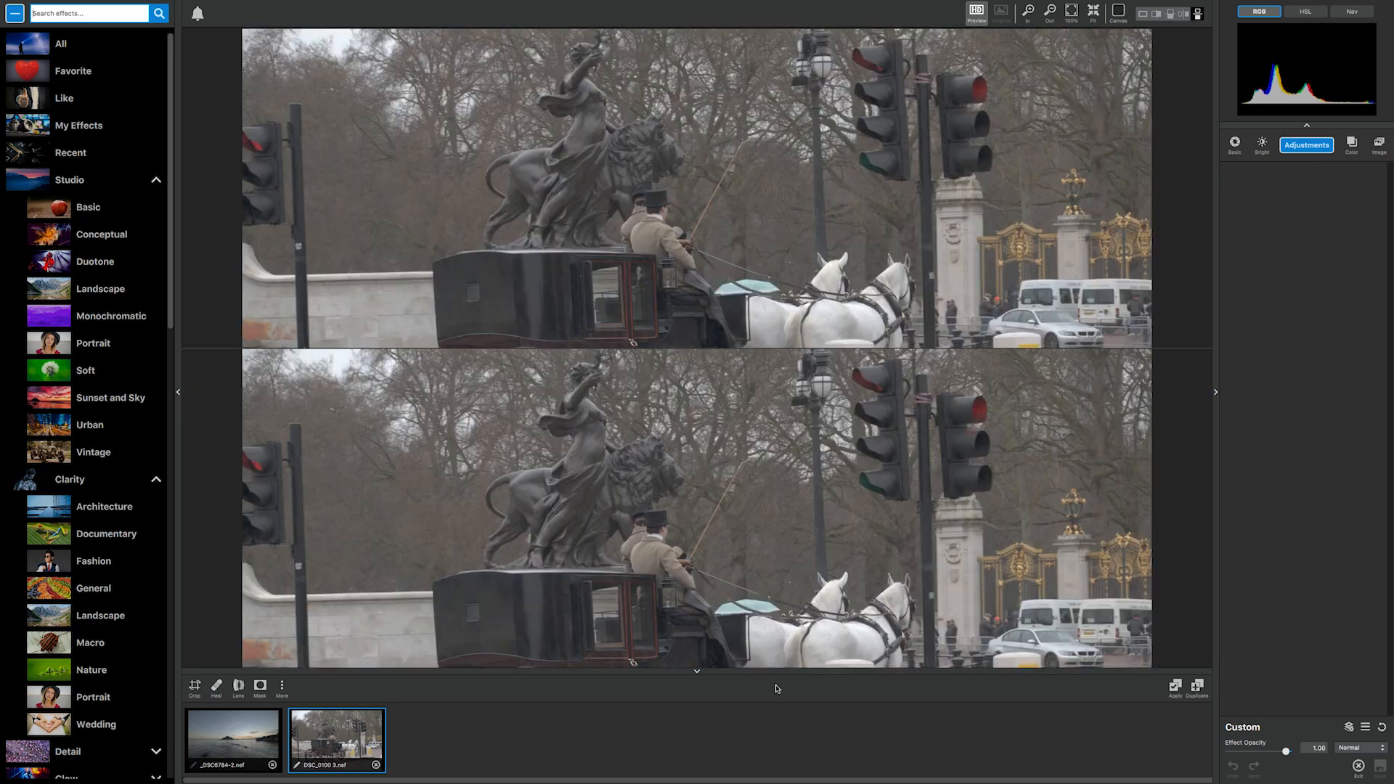
pyautogui.moveTo(796, 591); pyautogui.dragTo(1030, 91)
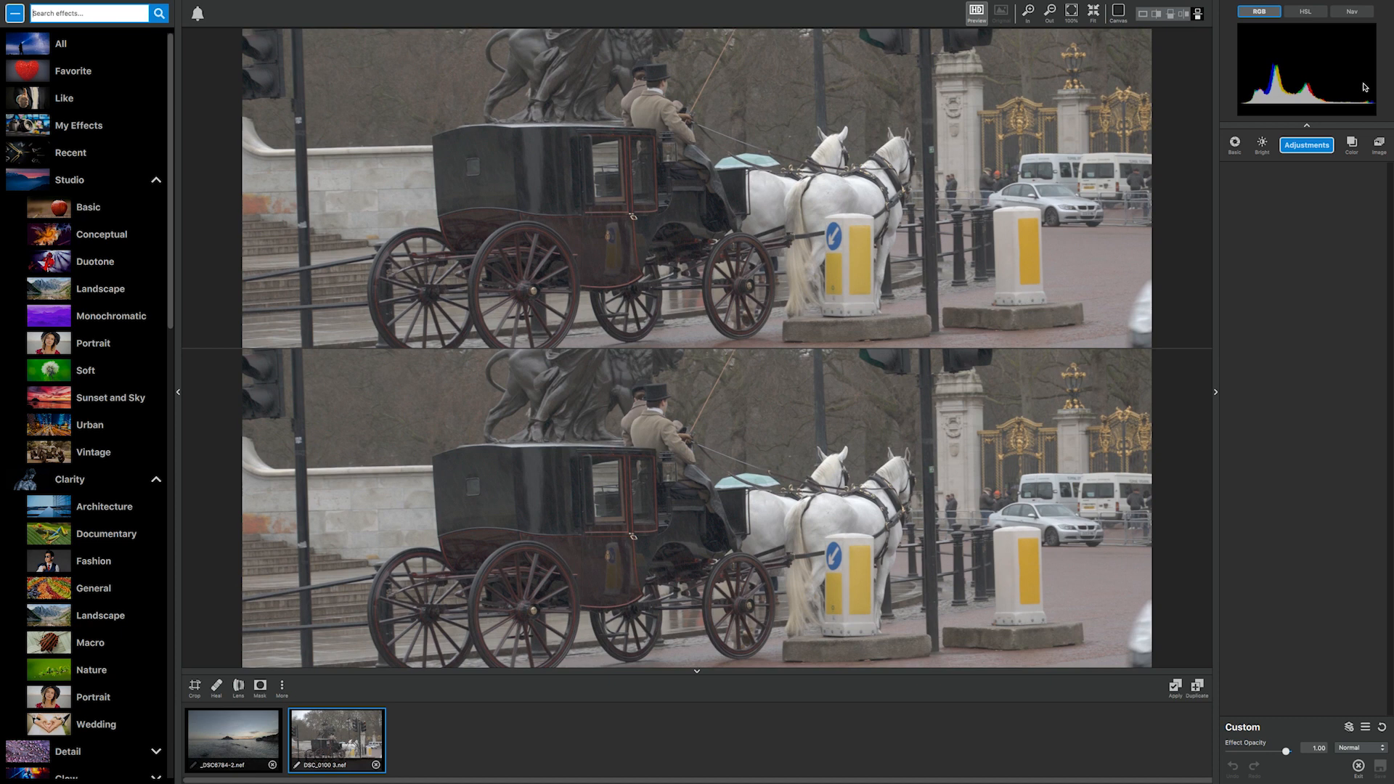
pyautogui.click(1143, 14)
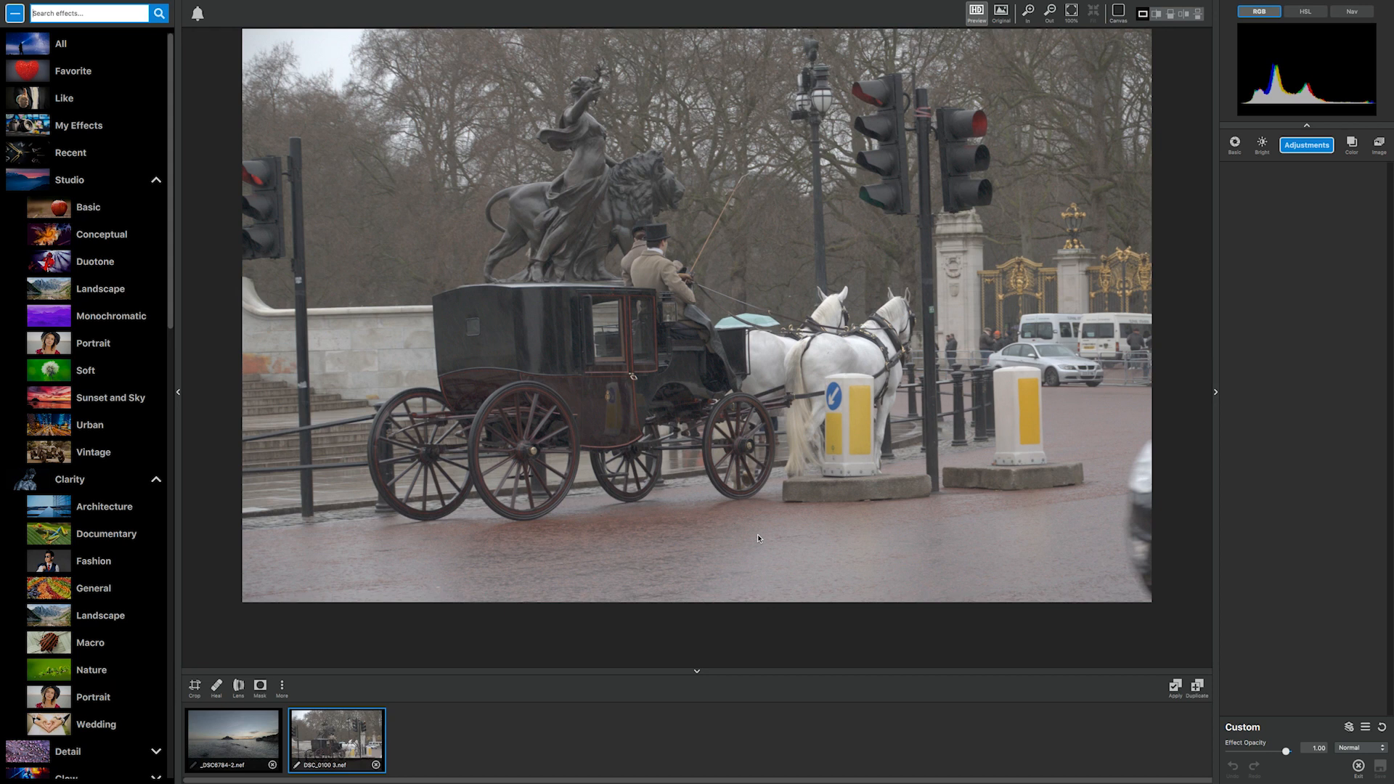
# Start a crop of the carriage photo with the Original aspect ratio, tighten the frame and rotate it by 2.16
pyautogui.click(195, 686)
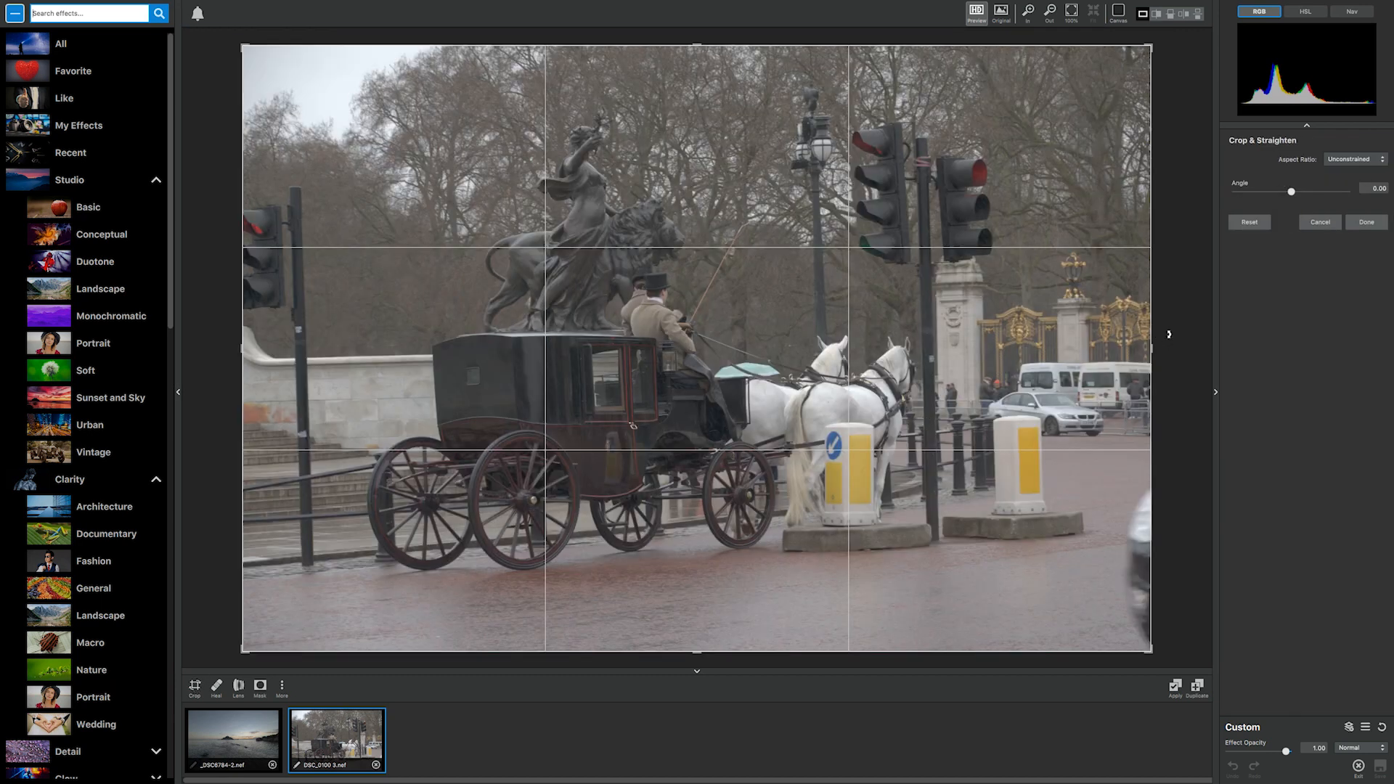
pyautogui.moveTo(1170, 338); pyautogui.dragTo(1166, 361)
pyautogui.click(1356, 159)
pyautogui.click(1350, 168)
pyautogui.moveTo(265, 636); pyautogui.dragTo(294, 619)
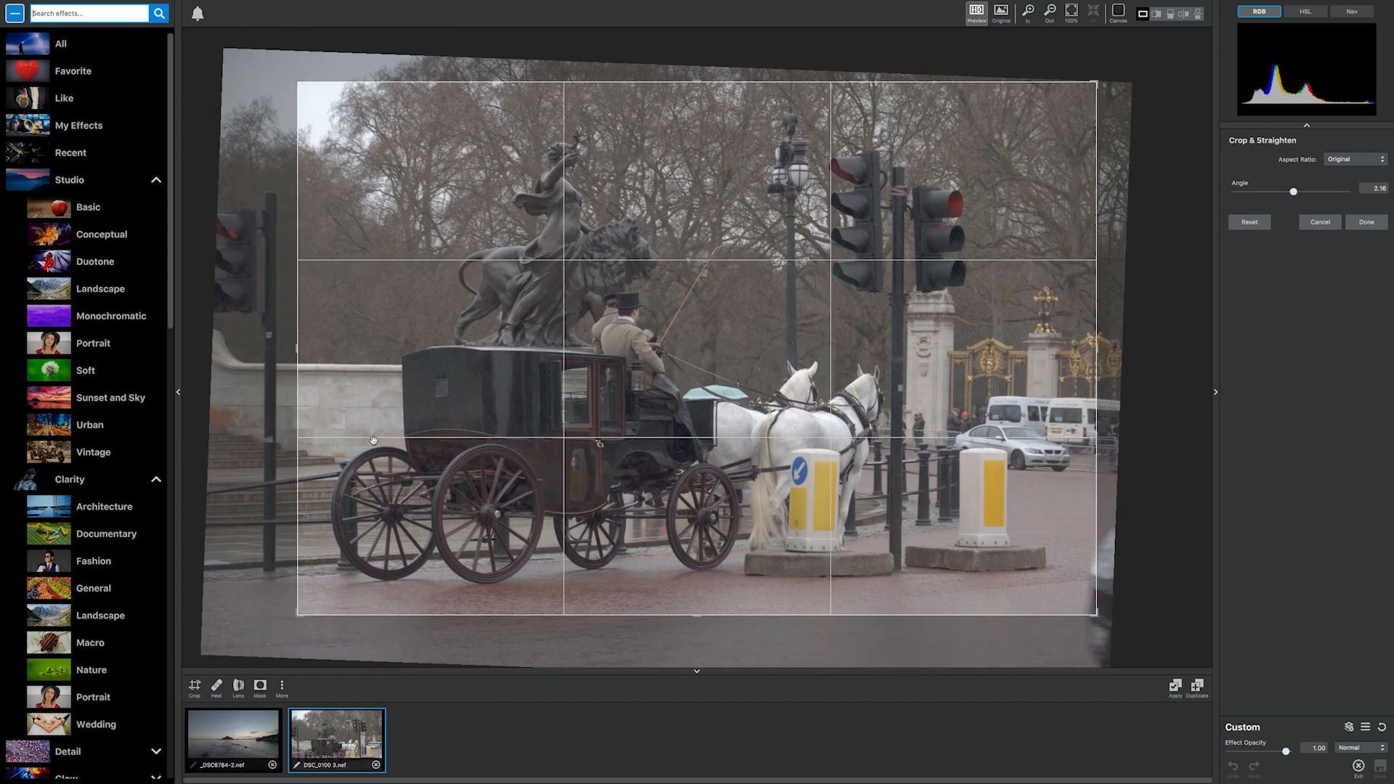
# Try the 8.5:11 aspect ratio on the crop frame and restore the Original ratio
pyautogui.click(1342, 160)
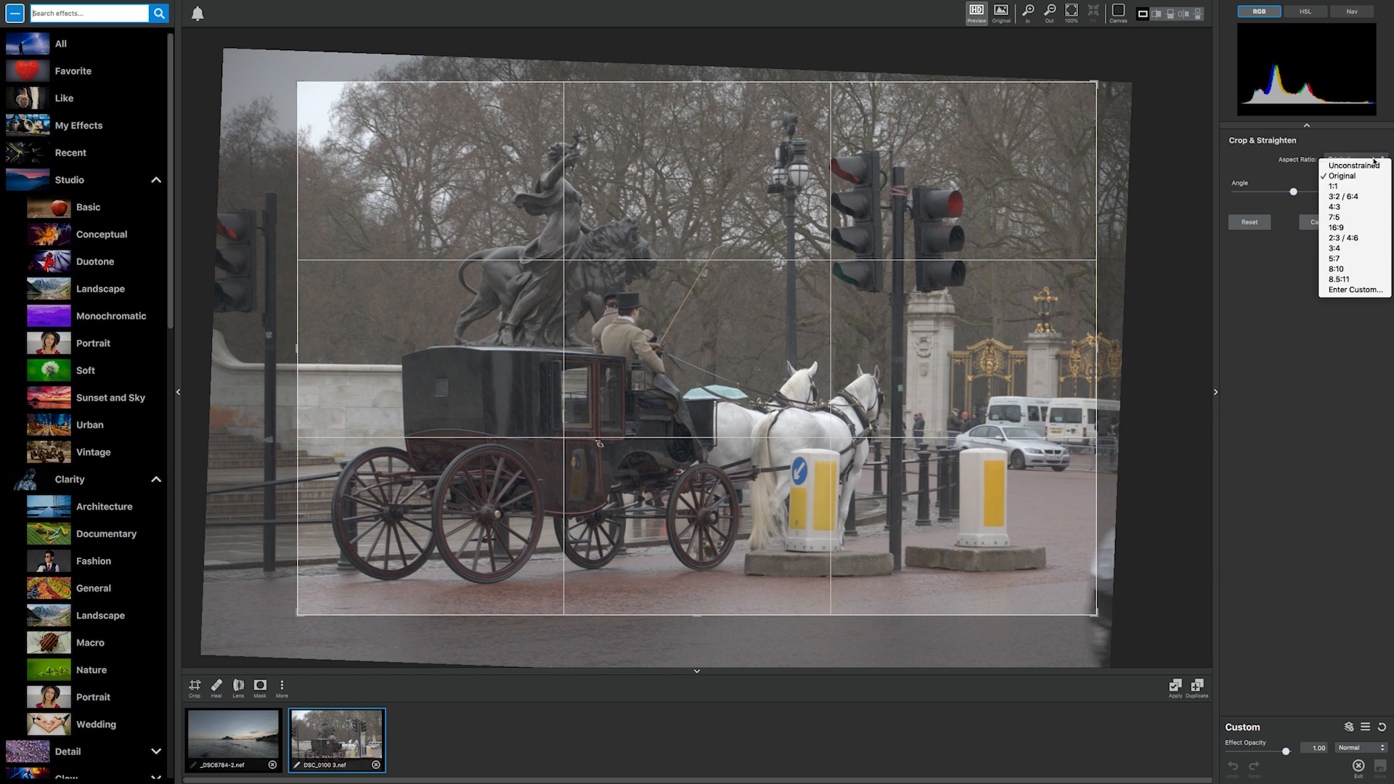
pyautogui.click(1355, 289)
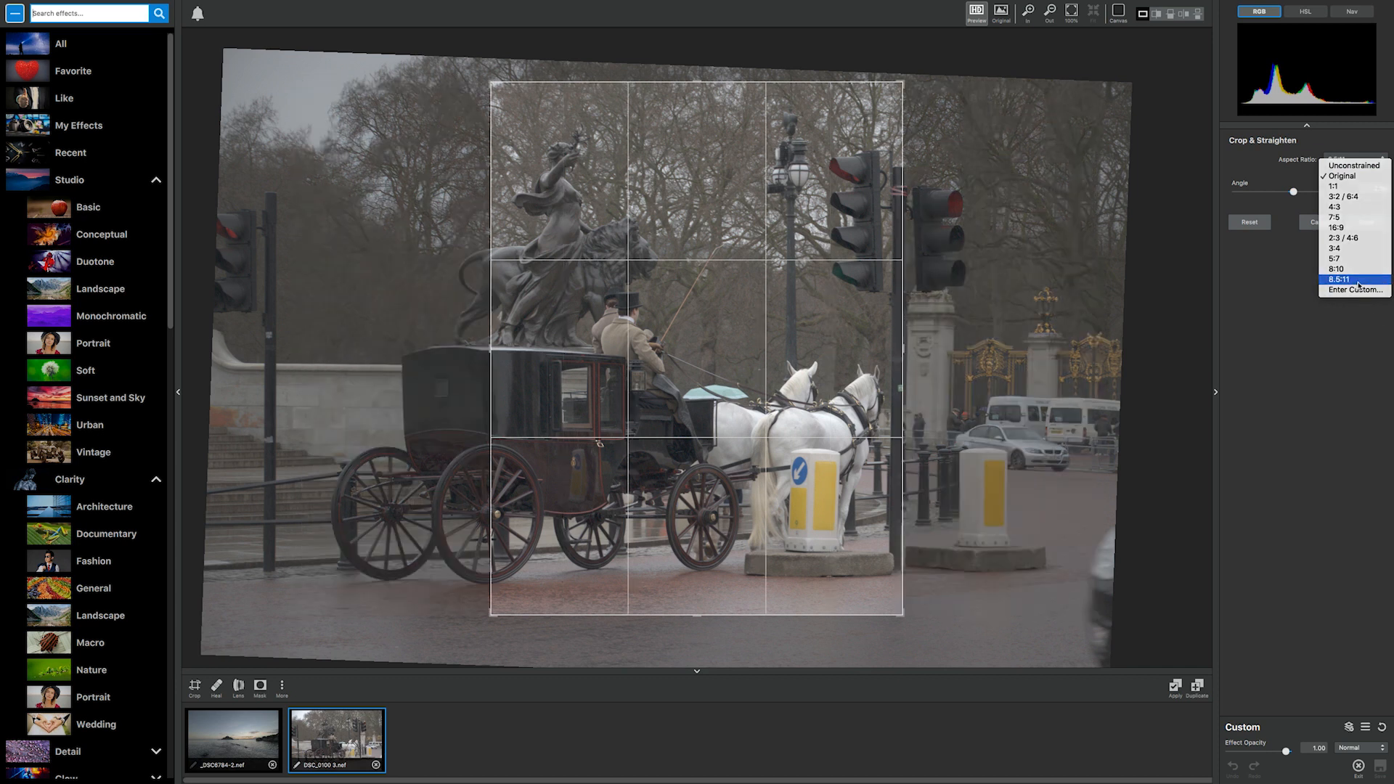
pyautogui.click(1357, 159)
pyautogui.click(1358, 176)
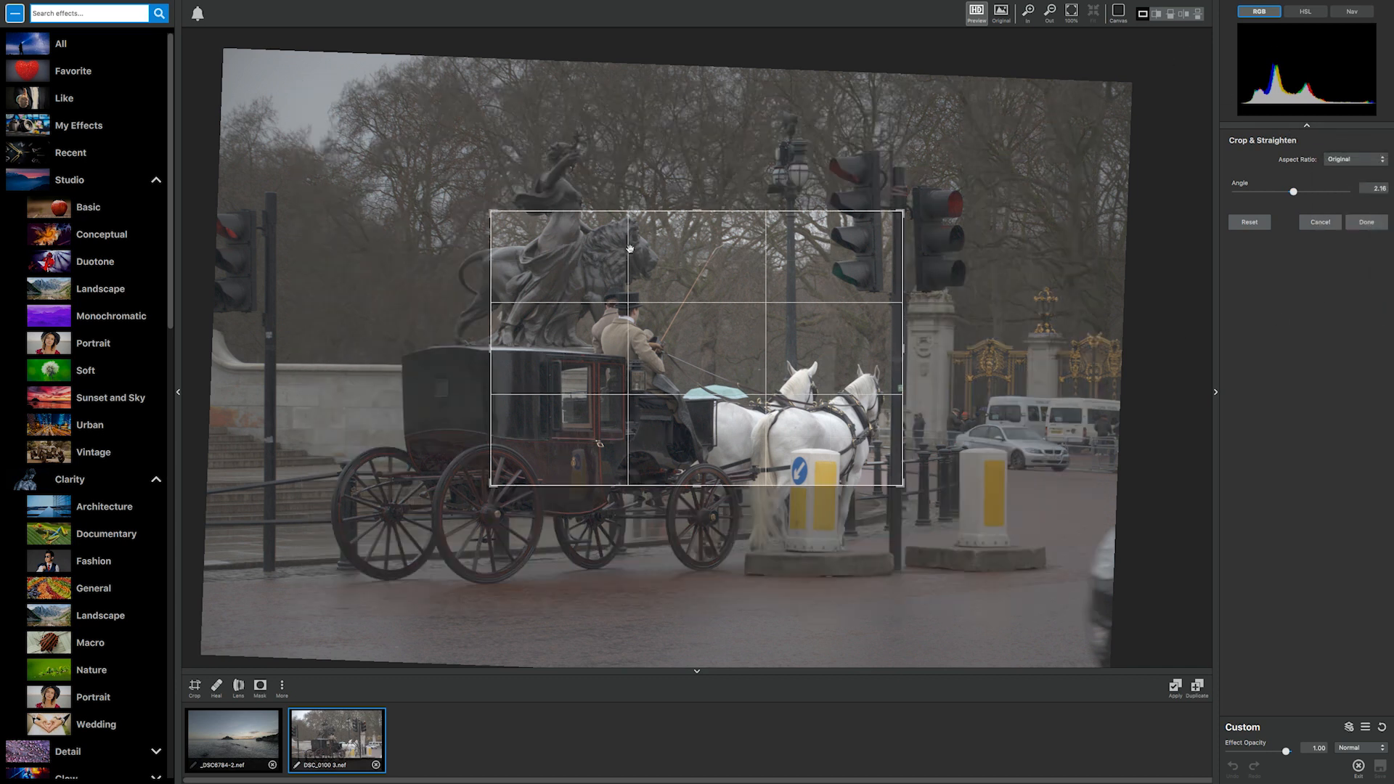
# Widen the crop frame around the carriage, horses and traffic lights, straighten the photo to an angle of 1.68, and apply the crop
pyautogui.moveTo(906, 349); pyautogui.dragTo(987, 350)
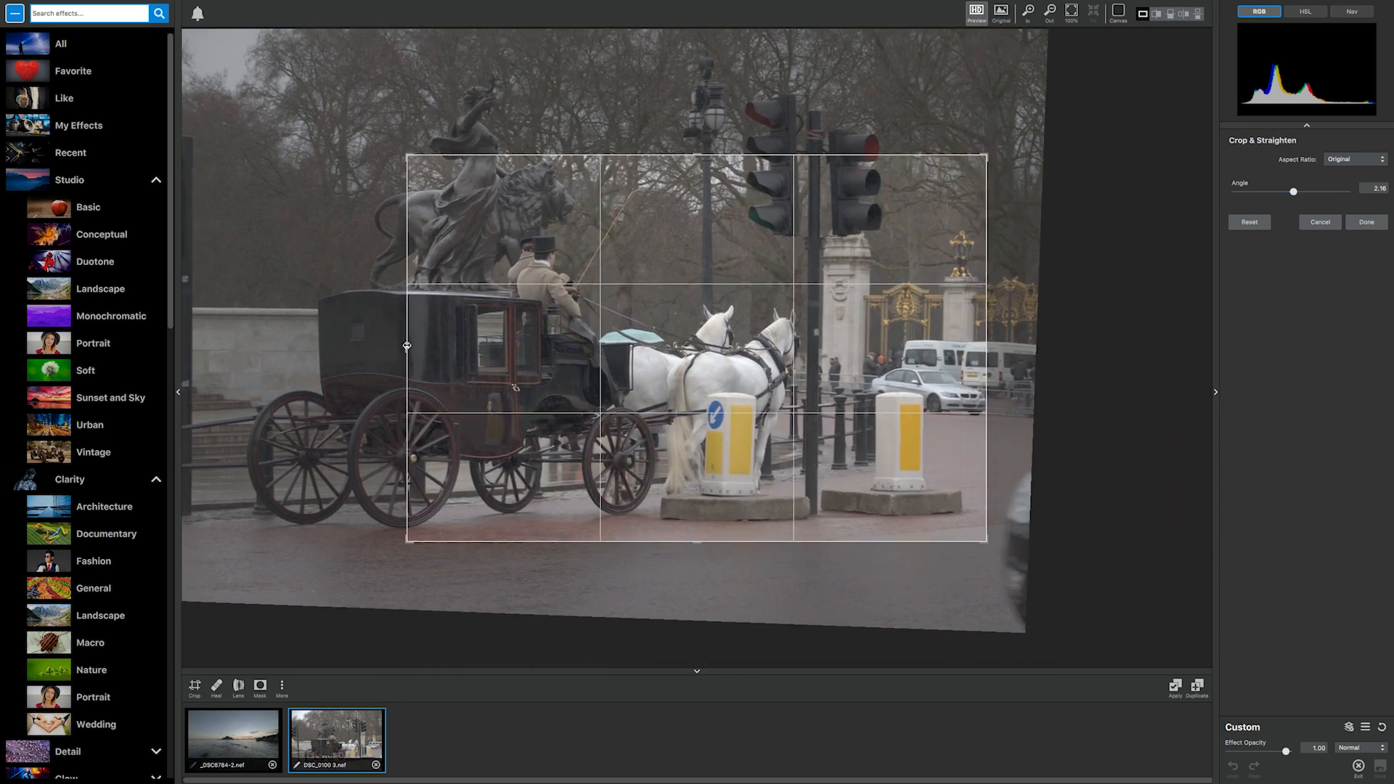
pyautogui.moveTo(406, 346); pyautogui.dragTo(305, 345)
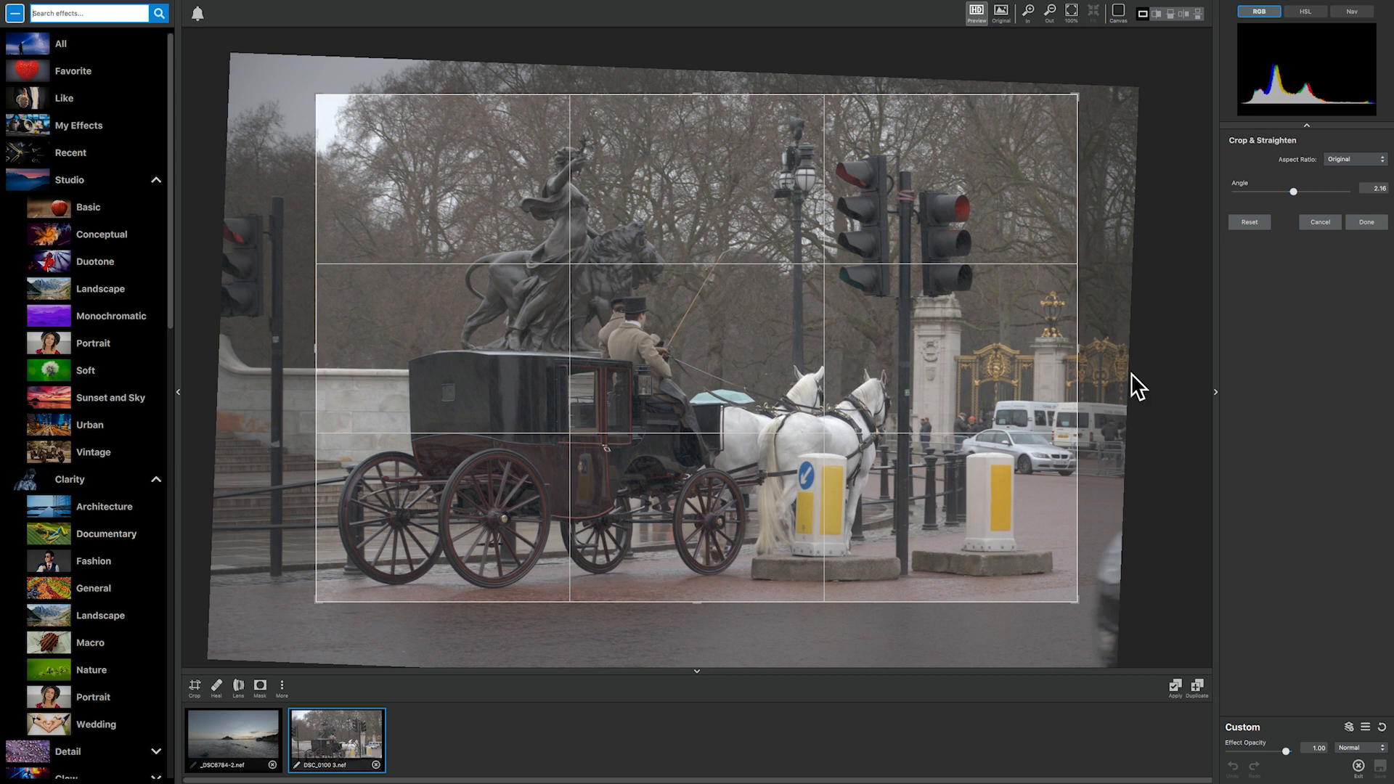
pyautogui.moveTo(1085, 351); pyautogui.dragTo(1084, 347)
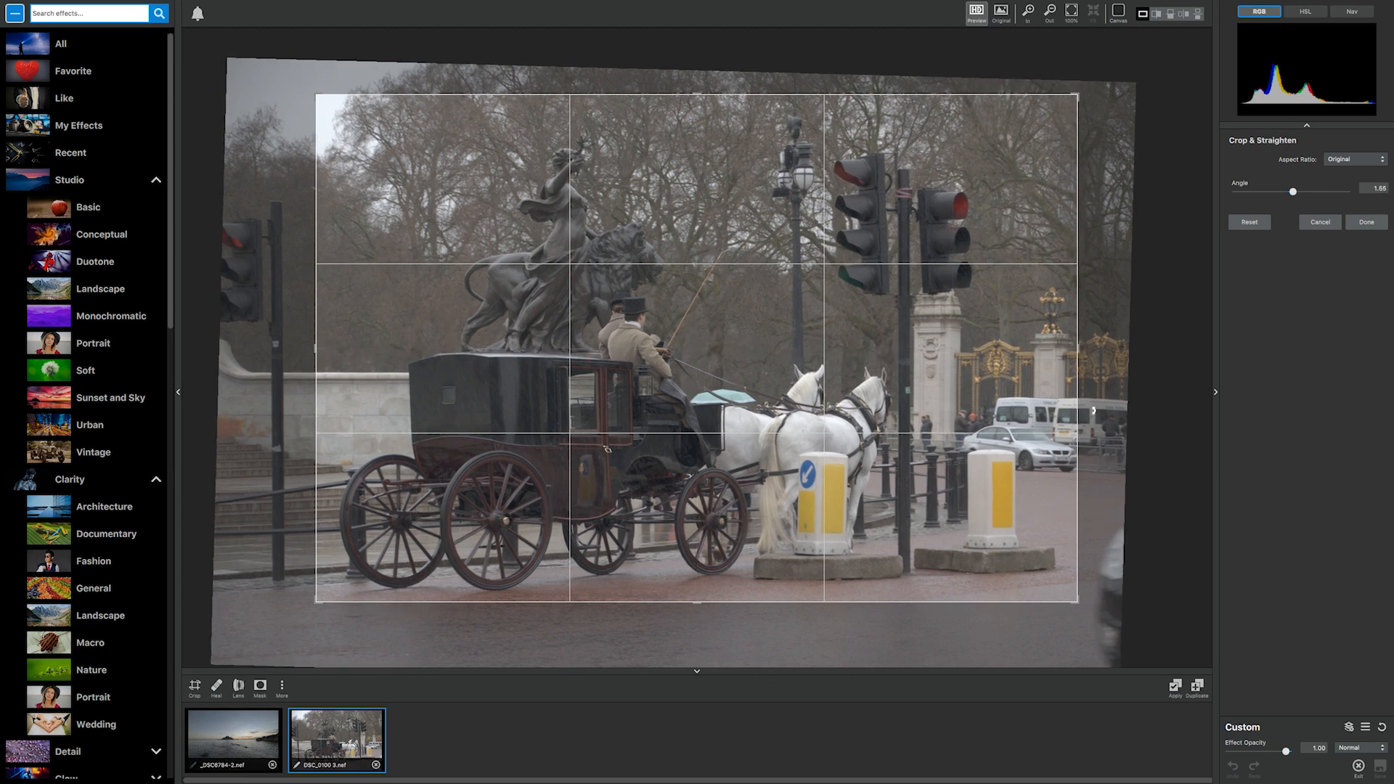
pyautogui.click(1377, 223)
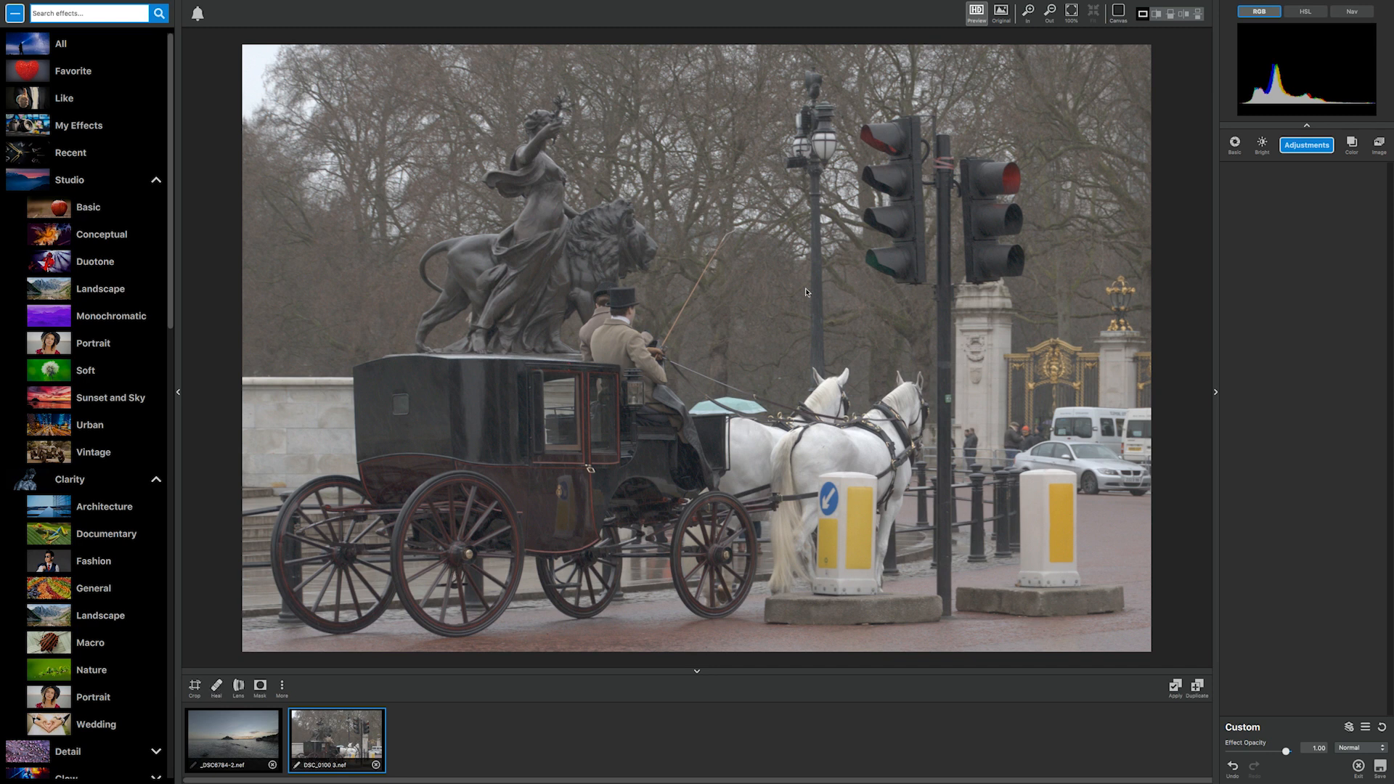
# Look over the lens correction, the effect mask, the resize, rotate and flip options, and the list of available adjustments
pyautogui.click(238, 687)
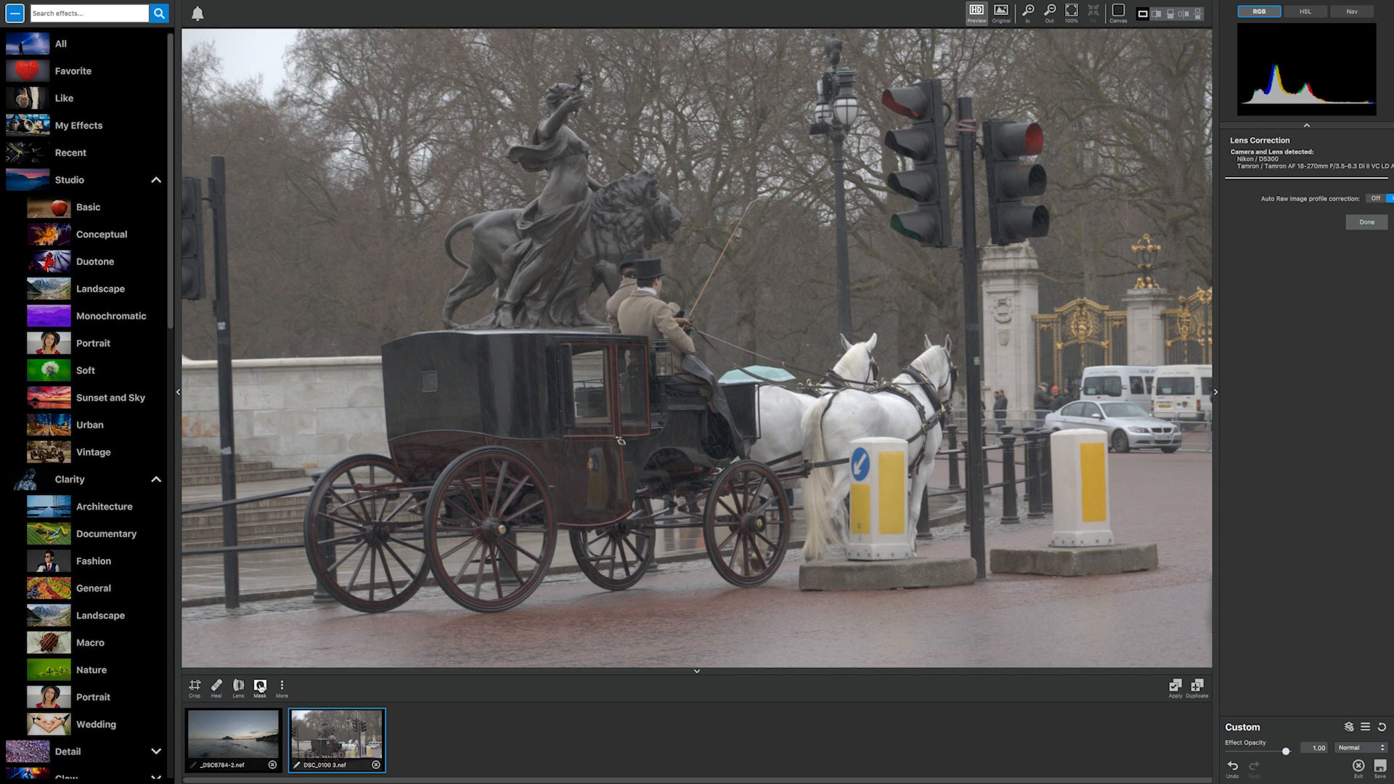
pyautogui.click(260, 687)
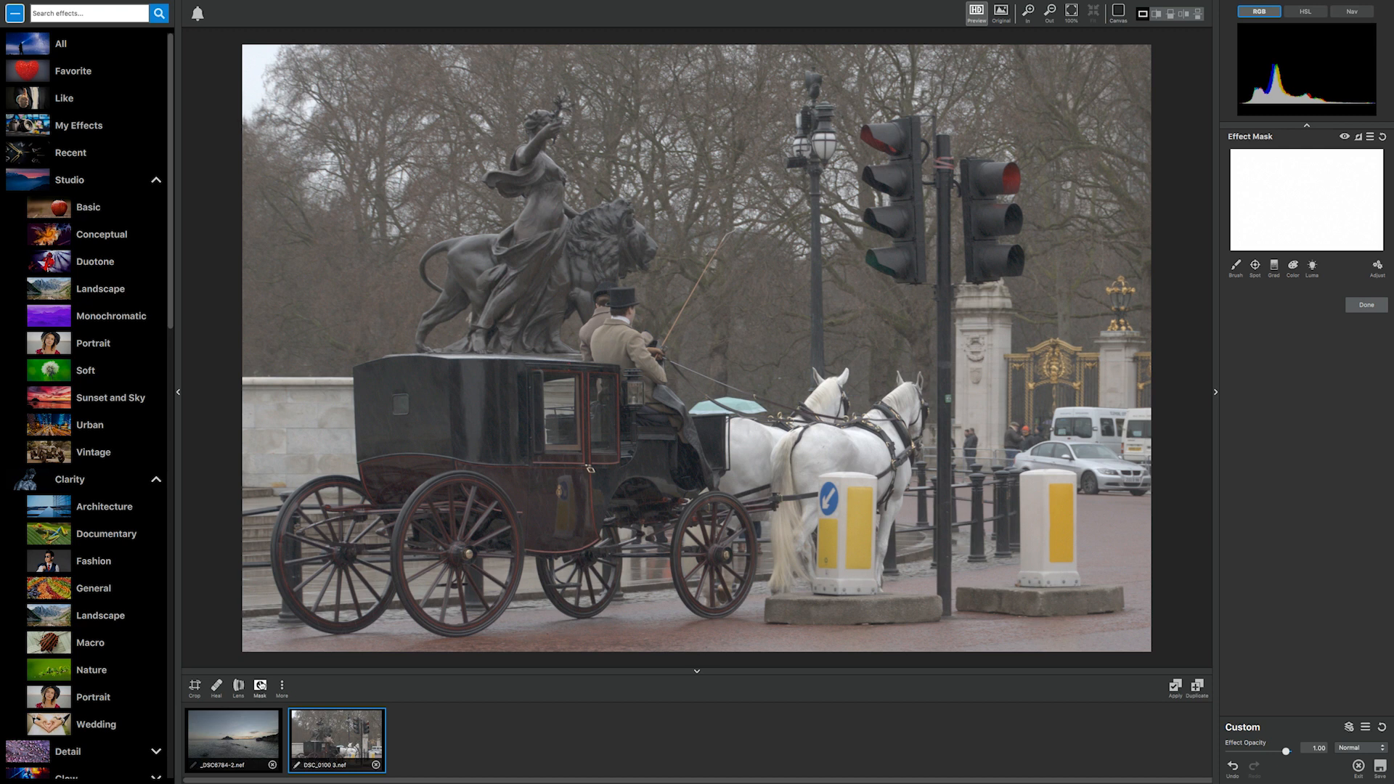
pyautogui.click(282, 686)
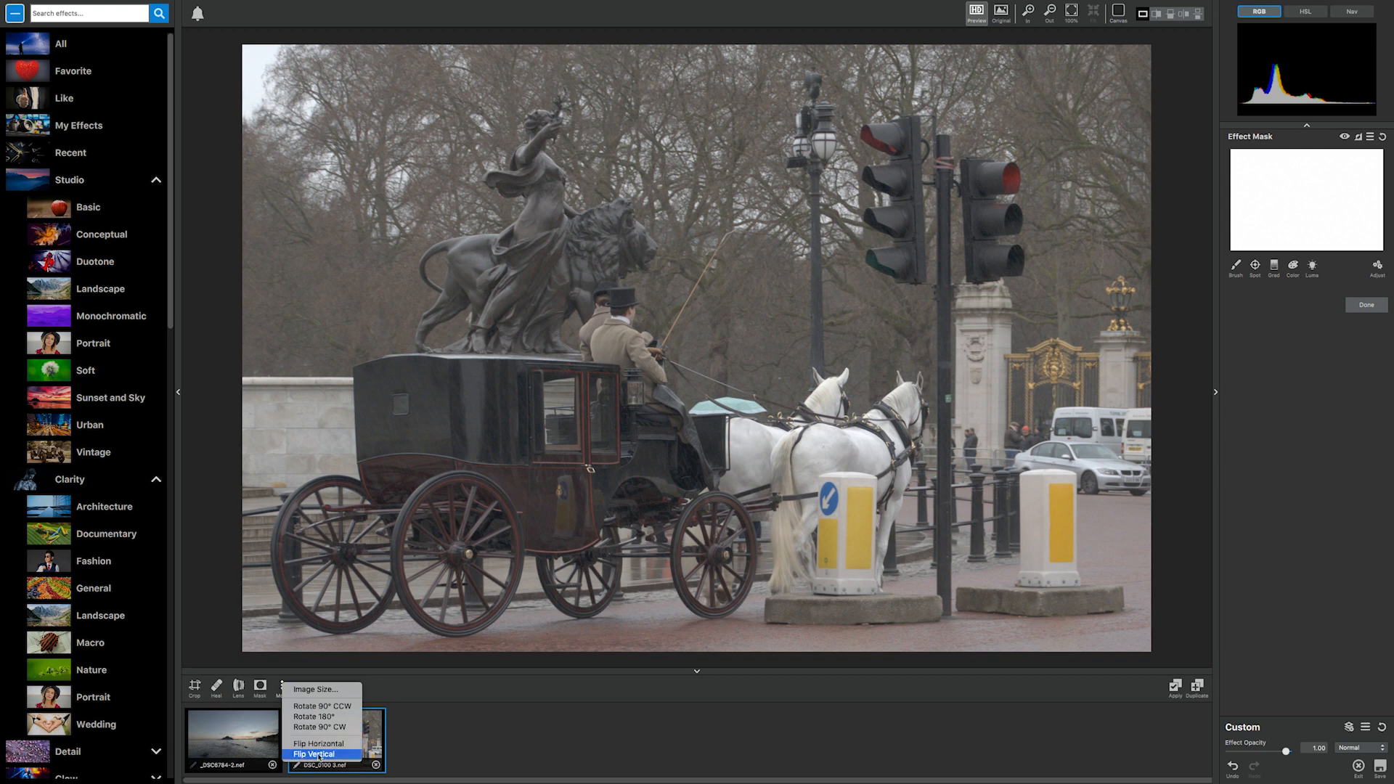
pyautogui.click(450, 745)
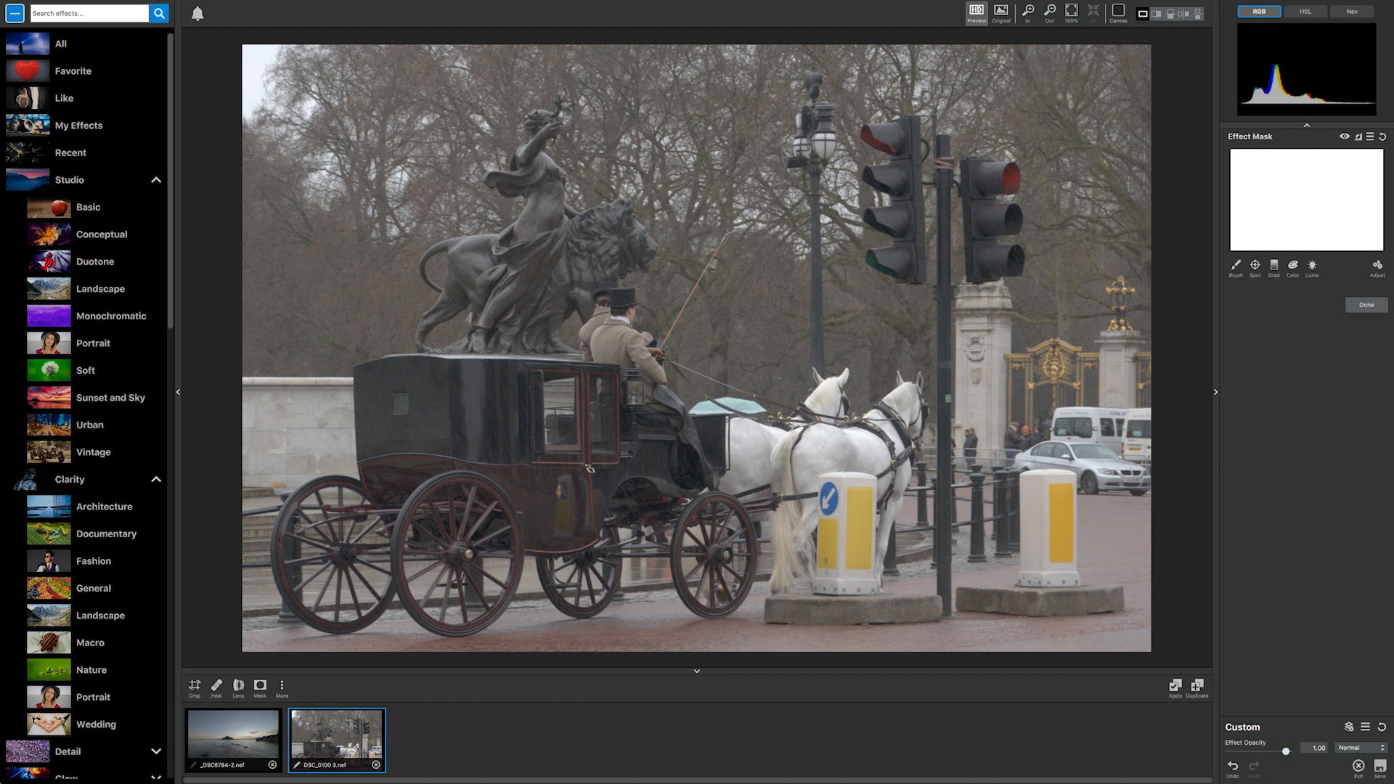
pyautogui.click(1367, 305)
pyautogui.click(1327, 150)
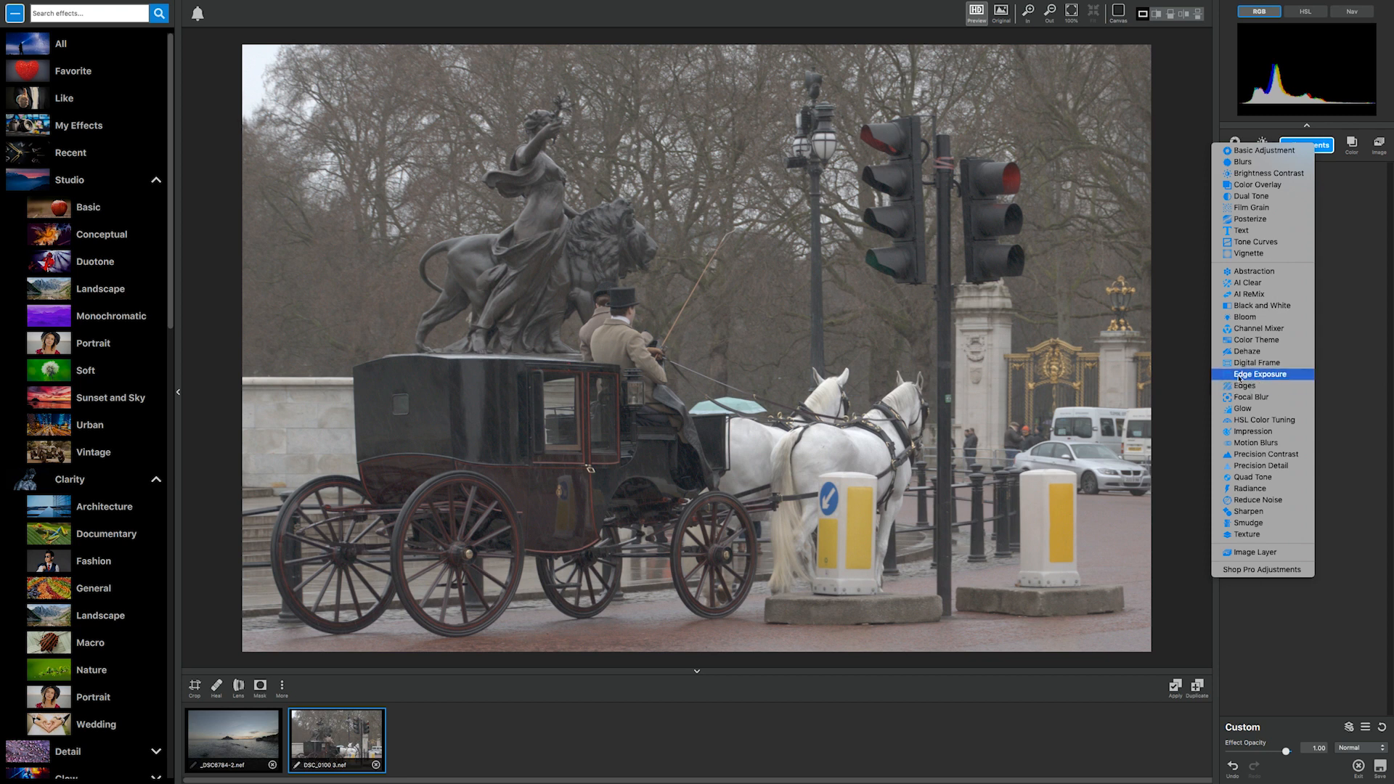
# Try out and remove the Edge Exposure adjustment, and add a Basic Adjustment to the carriage photo instead
pyautogui.click(1272, 377)
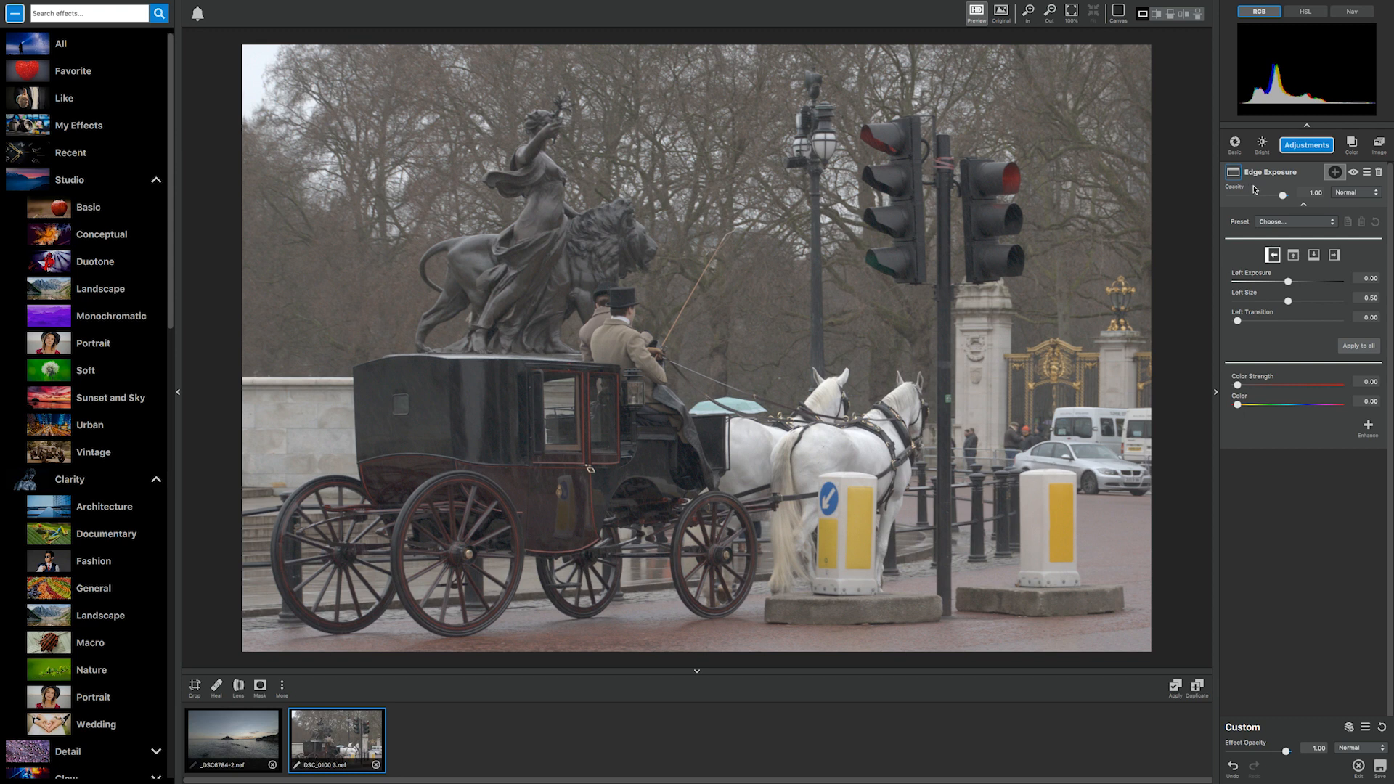
pyautogui.click(1379, 172)
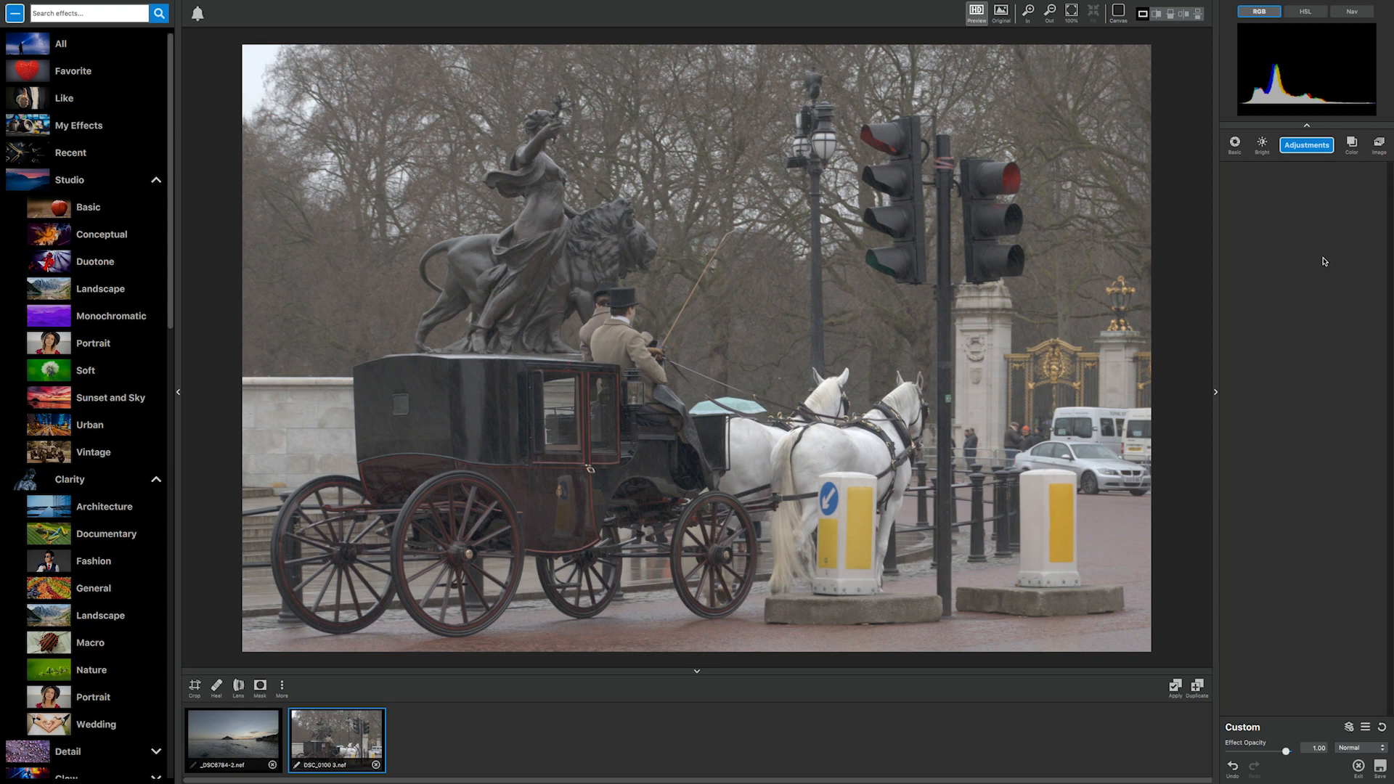
pyautogui.click(1310, 143)
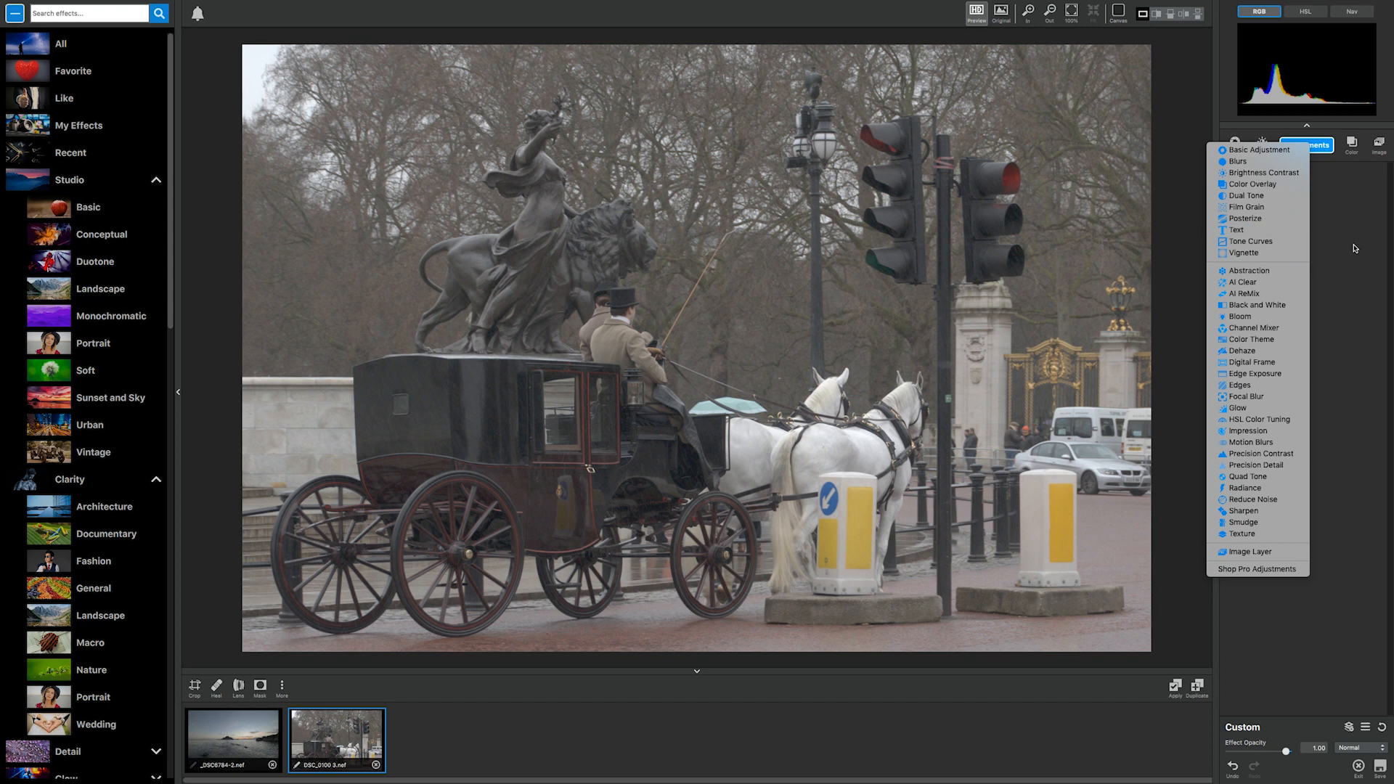
pyautogui.click(1261, 150)
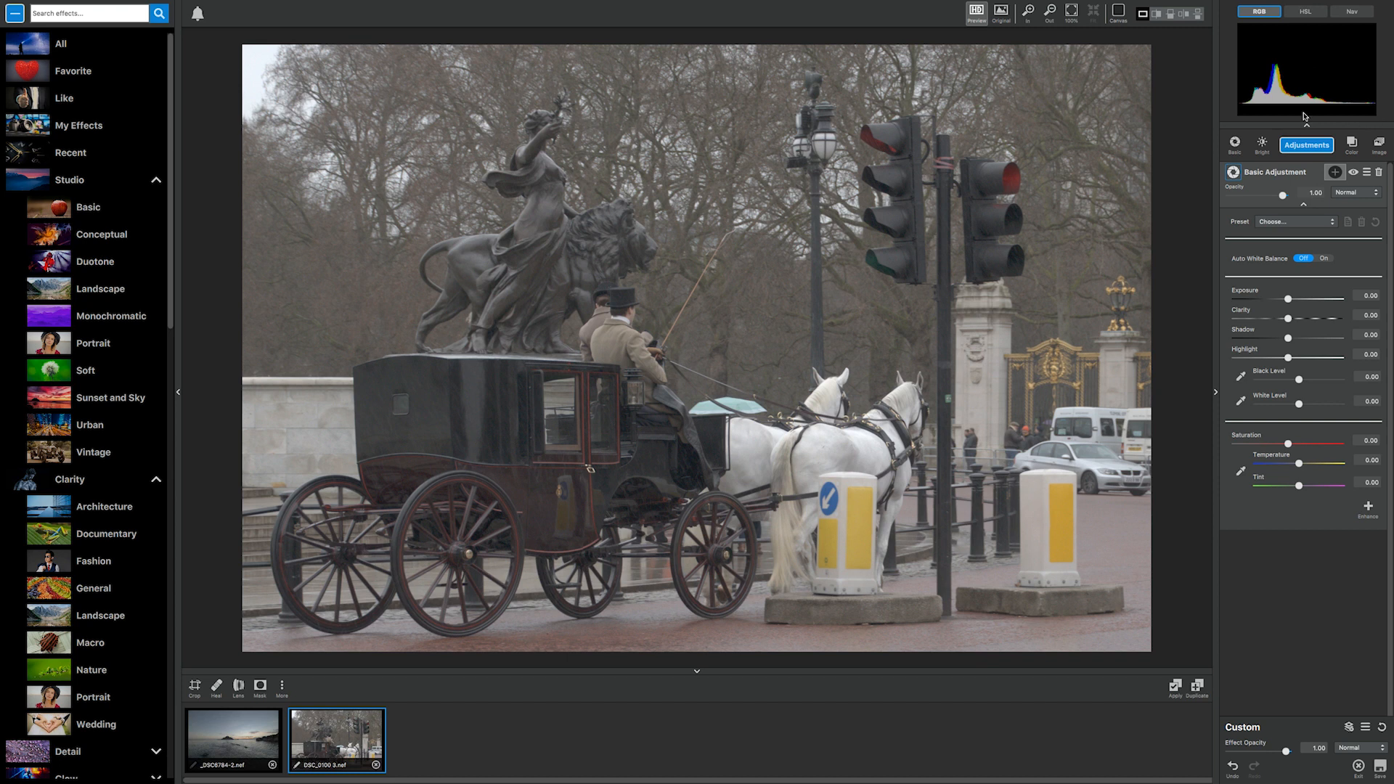
# Compare the RGB and HSL histogram views, keep HSL, and apply the Cooler preset to the Basic Adjustment
pyautogui.click(1307, 13)
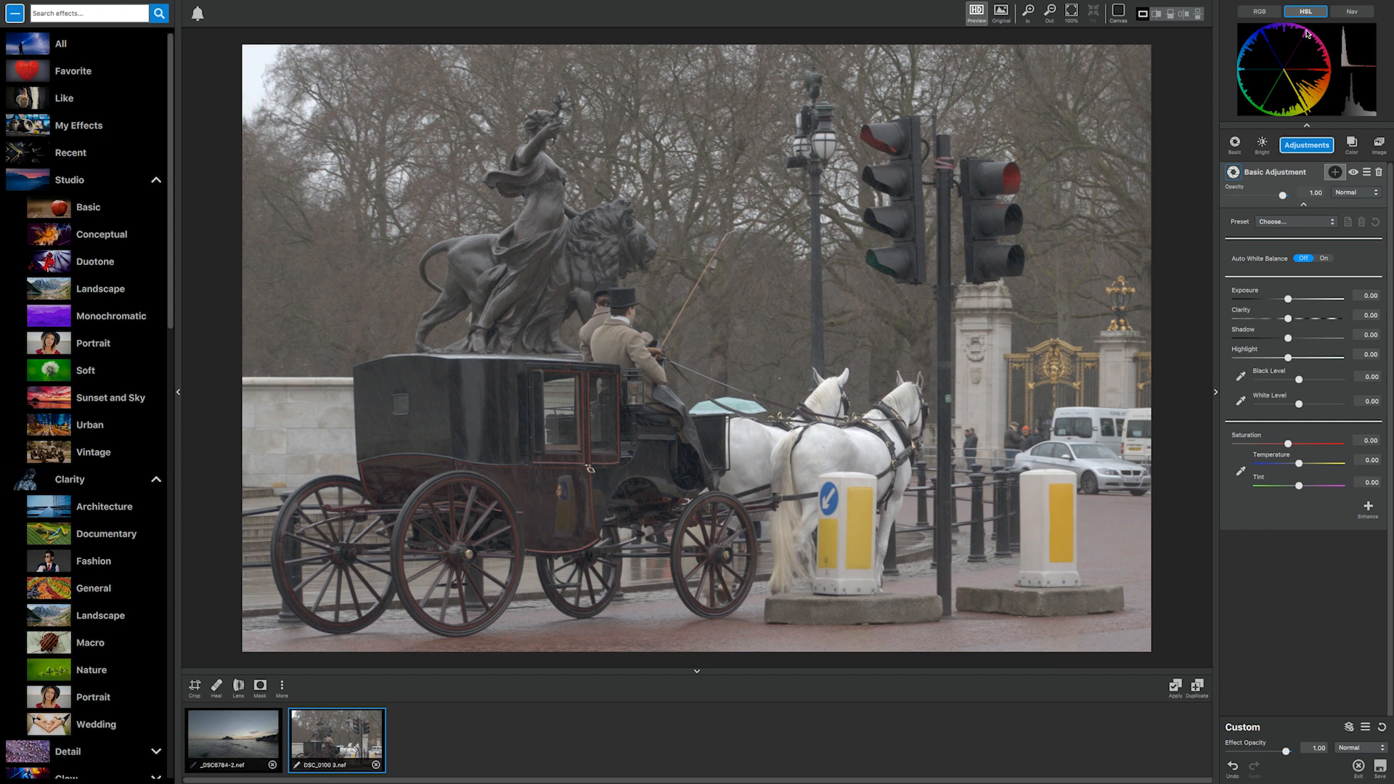
pyautogui.click(1267, 14)
pyautogui.click(1307, 12)
pyautogui.click(1333, 221)
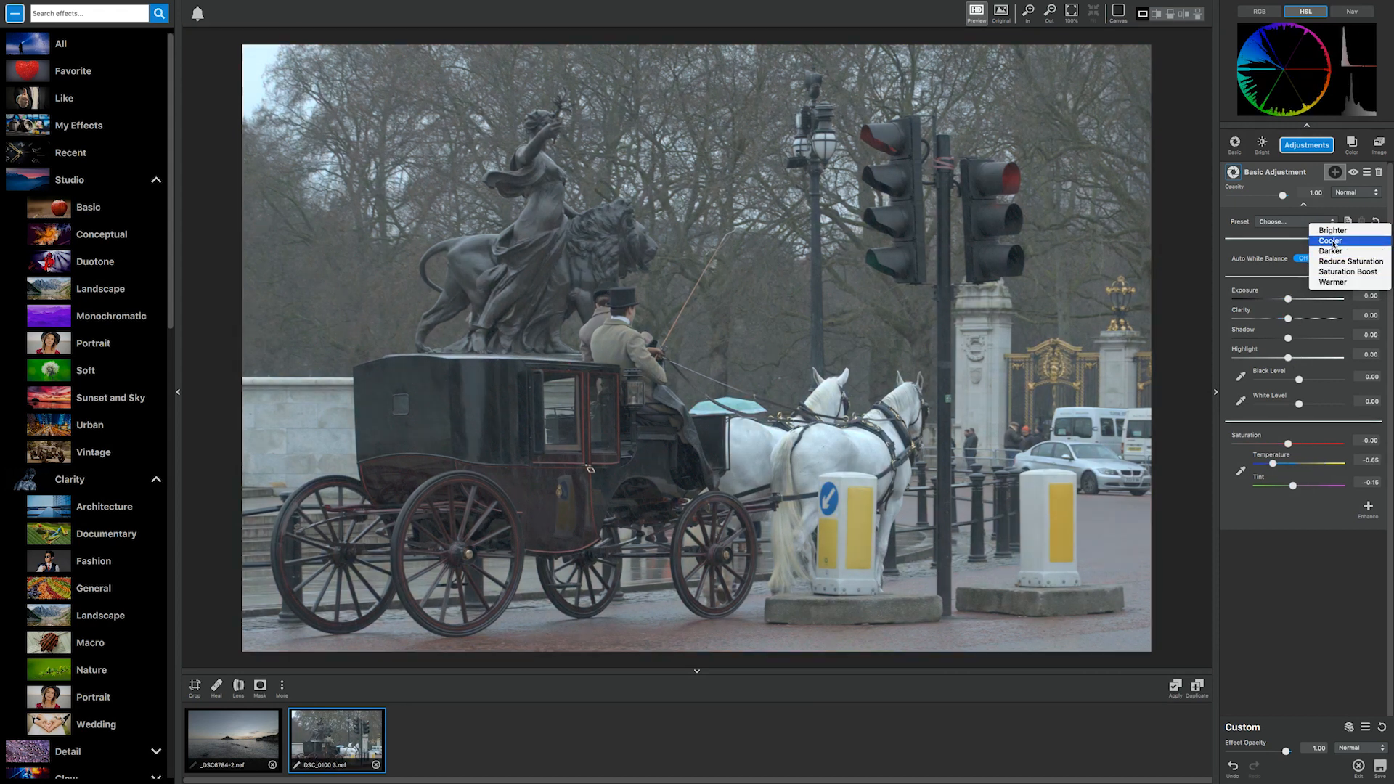
pyautogui.click(1332, 241)
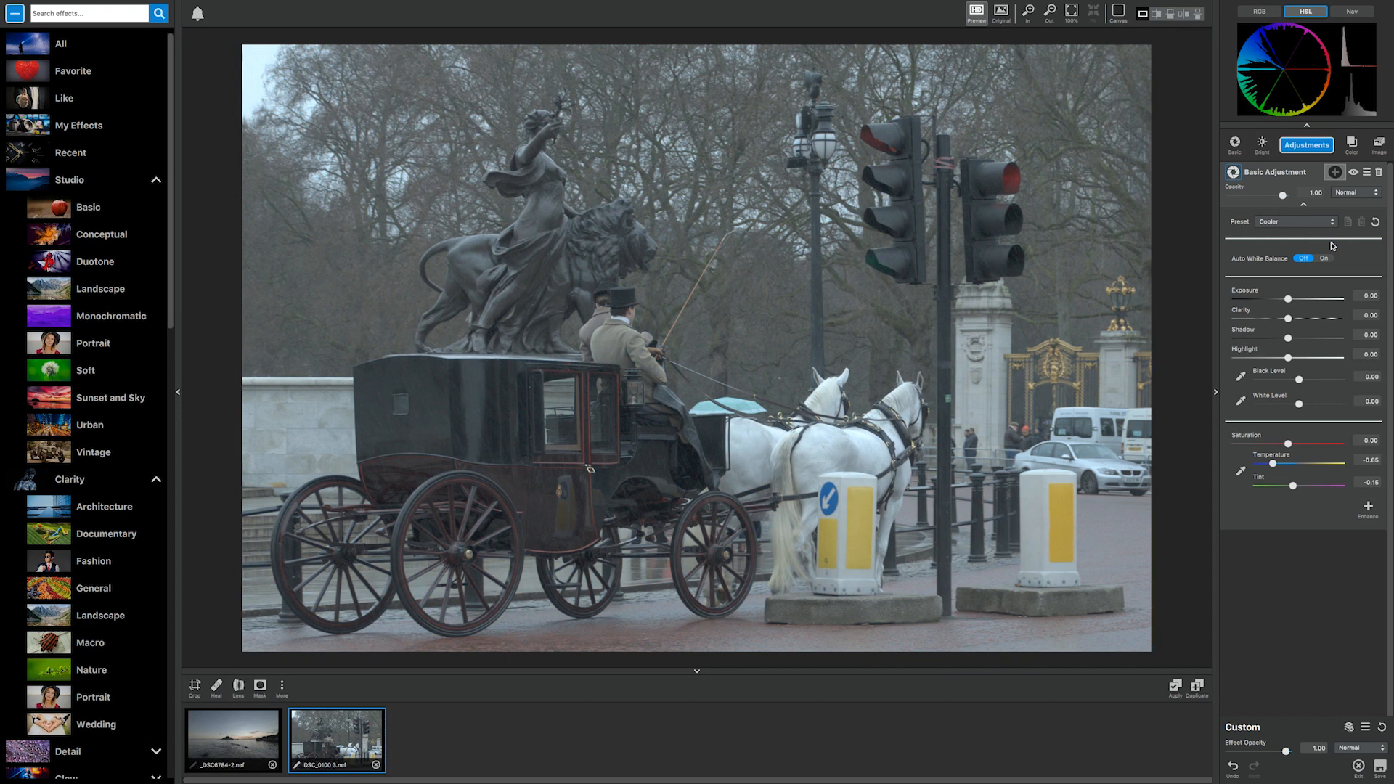
# Set clarity to 0.46, shadow to -0.53 and highlight to 0.21, sampling the black level on the carriage and the white level on the white horse
pyautogui.click(1291, 321)
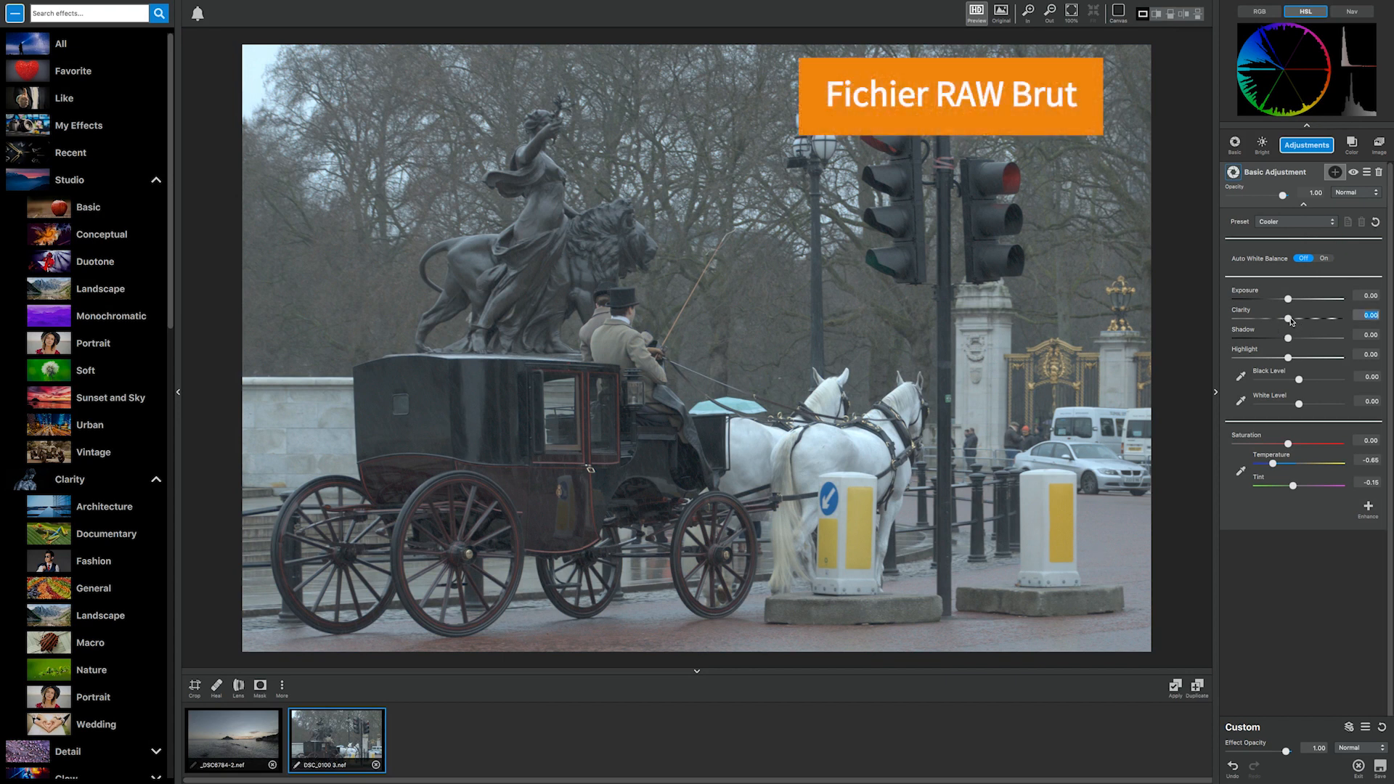
pyautogui.moveTo(1293, 321); pyautogui.dragTo(1298, 359)
pyautogui.click(1240, 377)
pyautogui.click(467, 440)
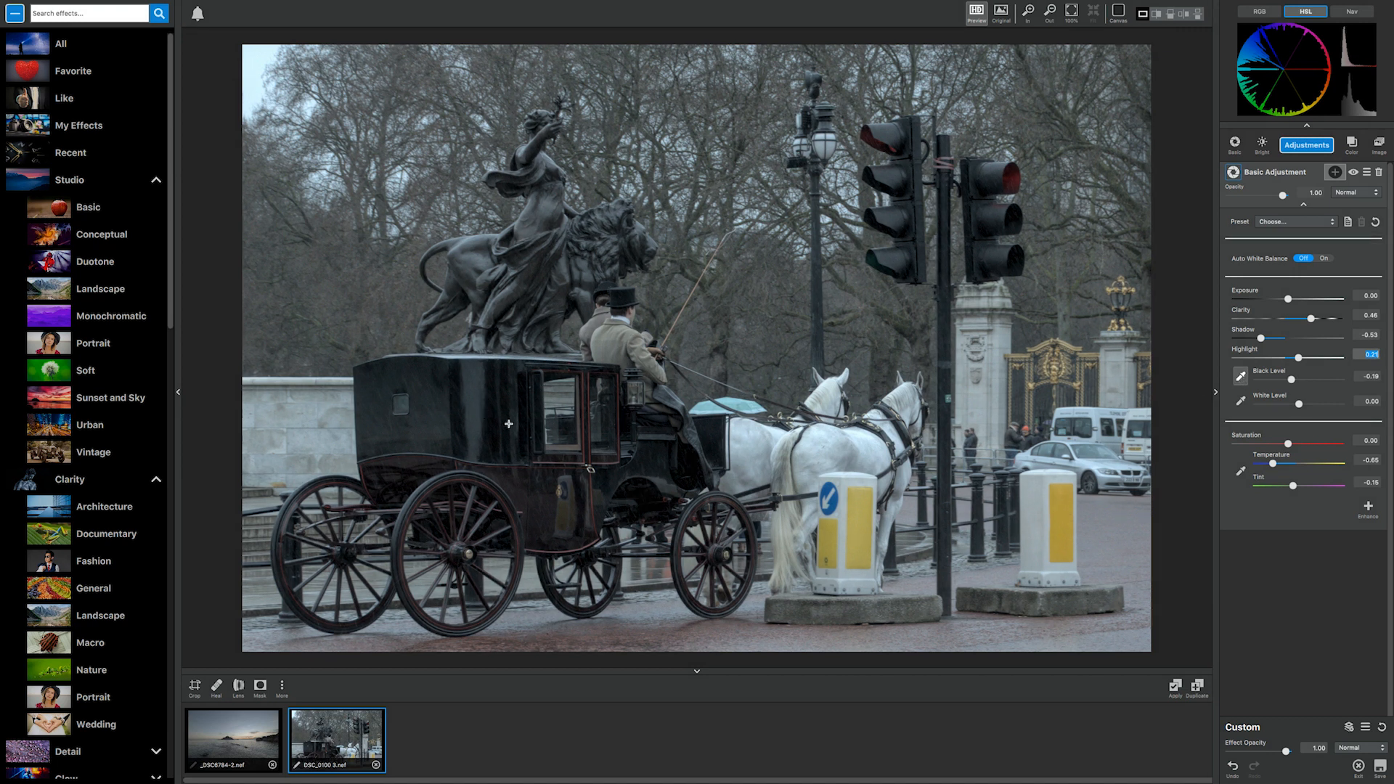
pyautogui.click(1240, 402)
pyautogui.click(852, 444)
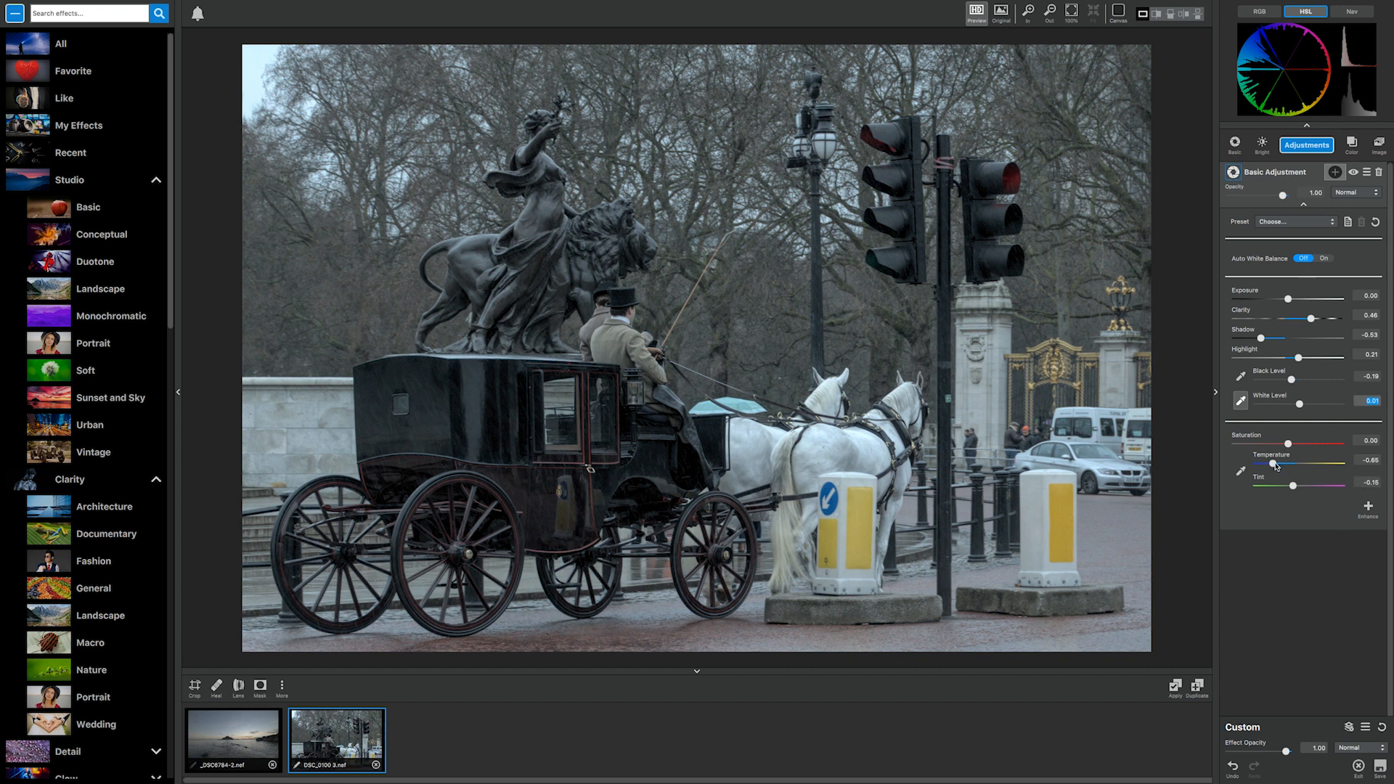
# Correct the Basic Adjustment's temperature to -0.27 and tint to -0.10, and raise the exposure to 0.18
pyautogui.moveTo(1274, 465); pyautogui.dragTo(1299, 467)
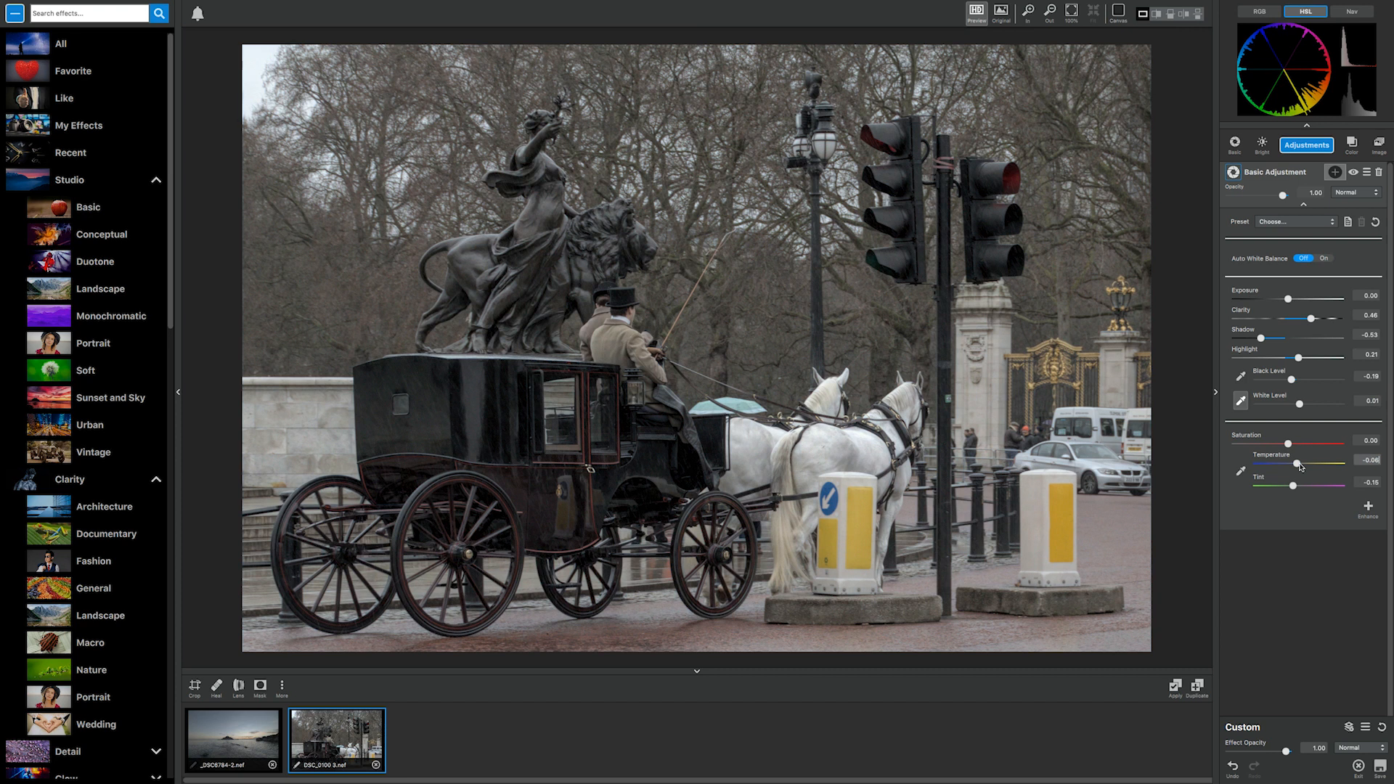
pyautogui.click(1293, 486)
pyautogui.moveTo(1290, 486); pyautogui.dragTo(1289, 489)
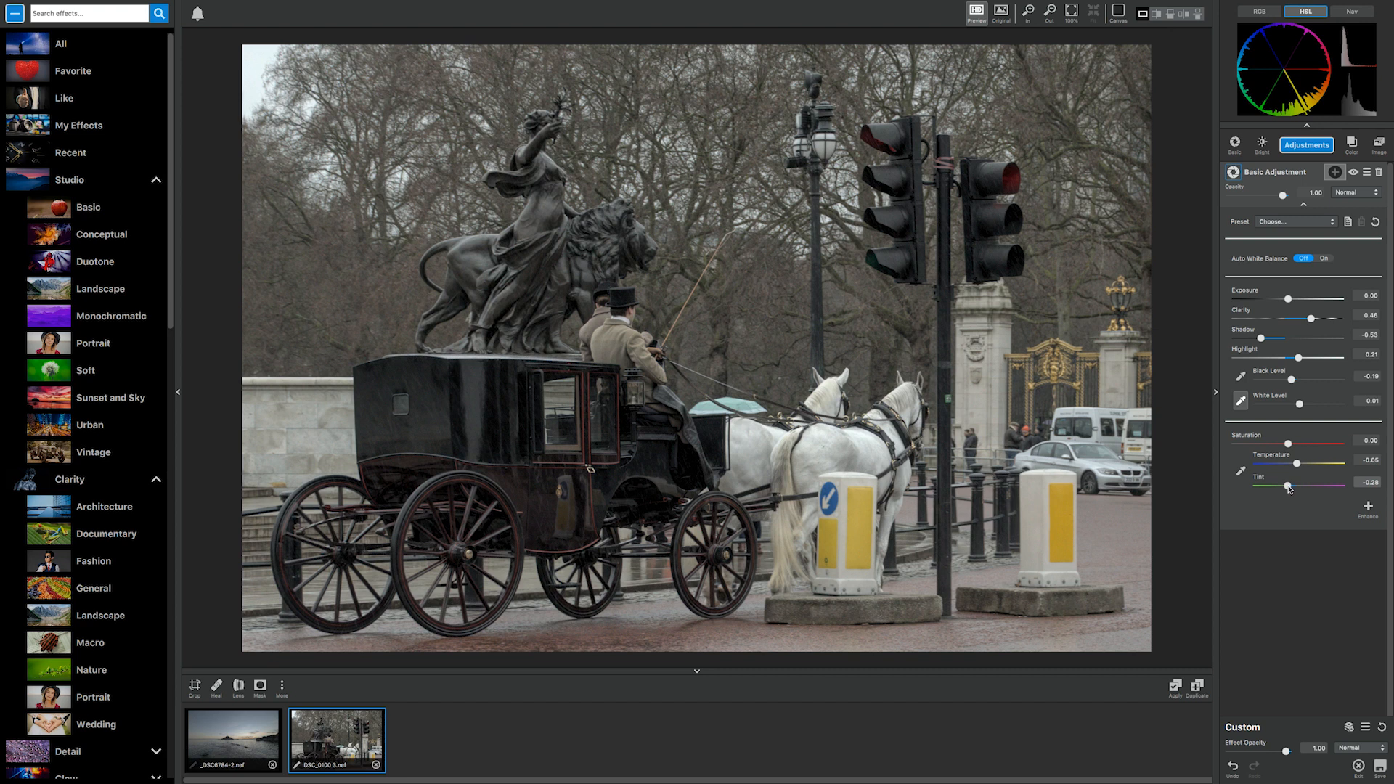
pyautogui.click(1293, 466)
pyautogui.moveTo(1293, 465); pyautogui.dragTo(1288, 464)
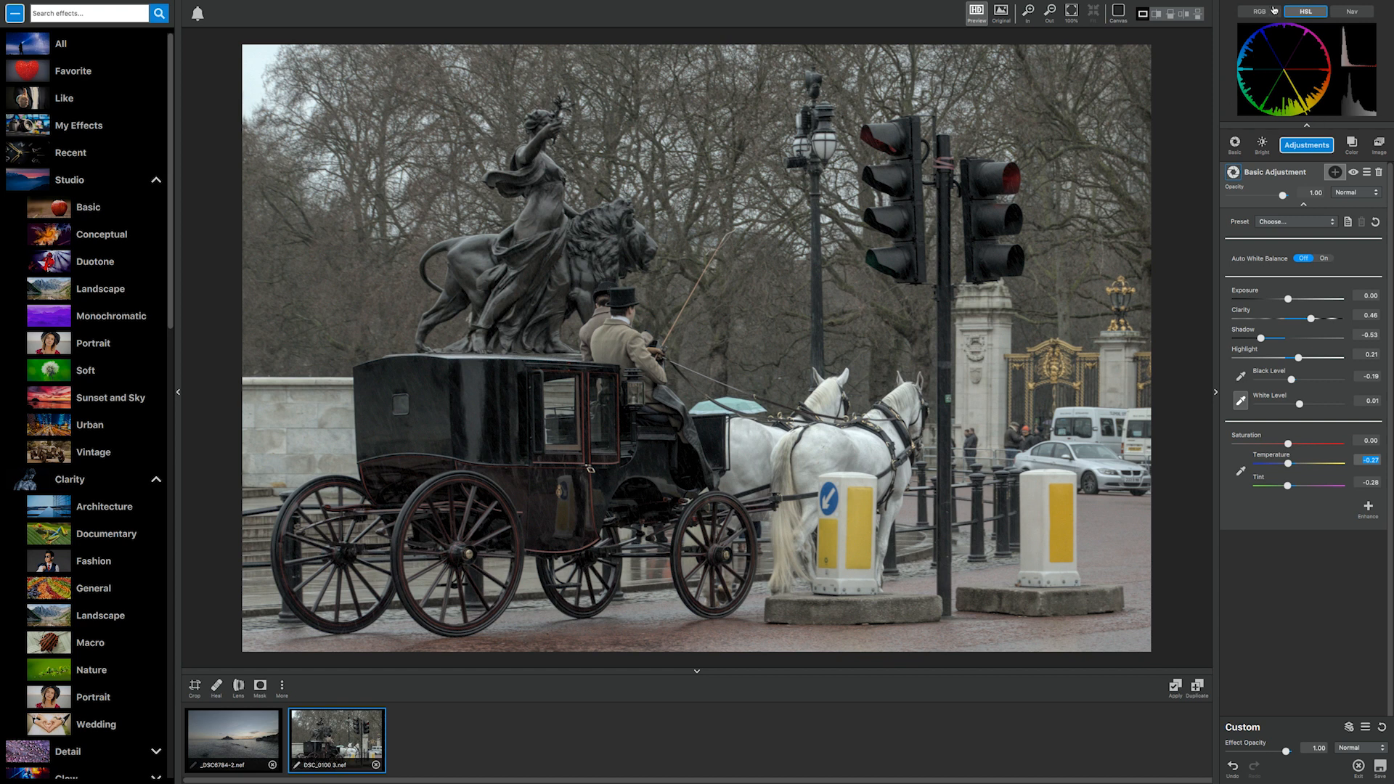
pyautogui.click(1291, 486)
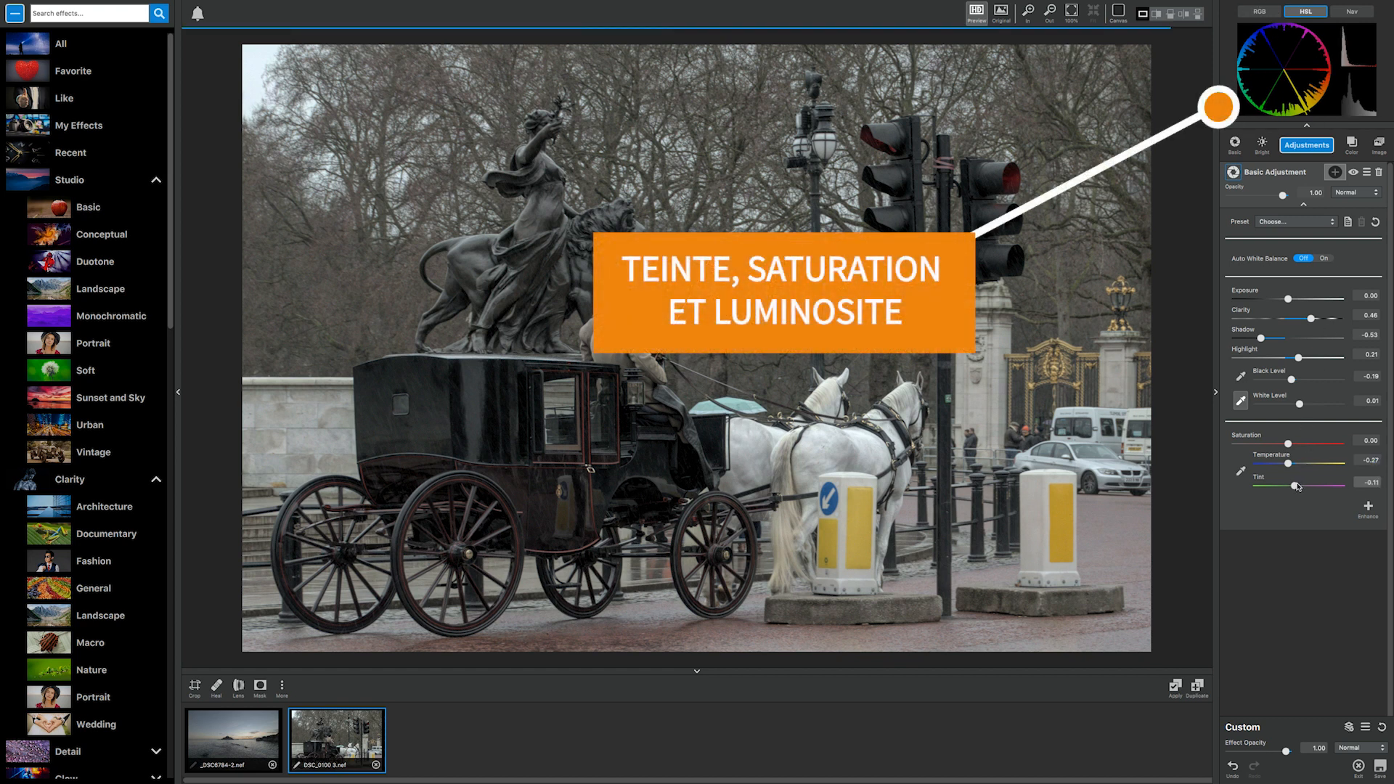
pyautogui.moveTo(1289, 486); pyautogui.dragTo(1295, 484)
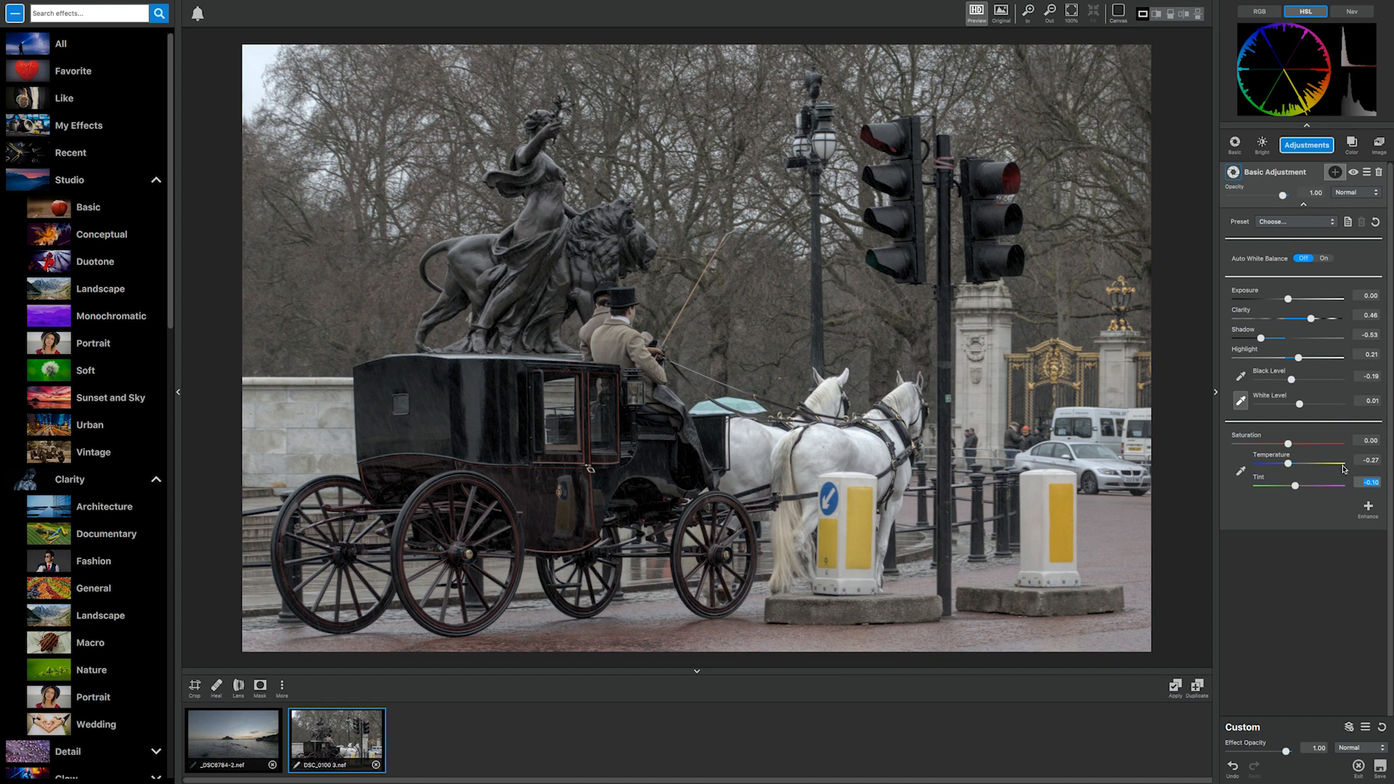
pyautogui.moveTo(1288, 298); pyautogui.dragTo(1297, 299)
# Add a Brightness Contrast adjustment with brightness 0.44 and contrast 1.09, using the RGB histogram as a guide
pyautogui.click(1313, 147)
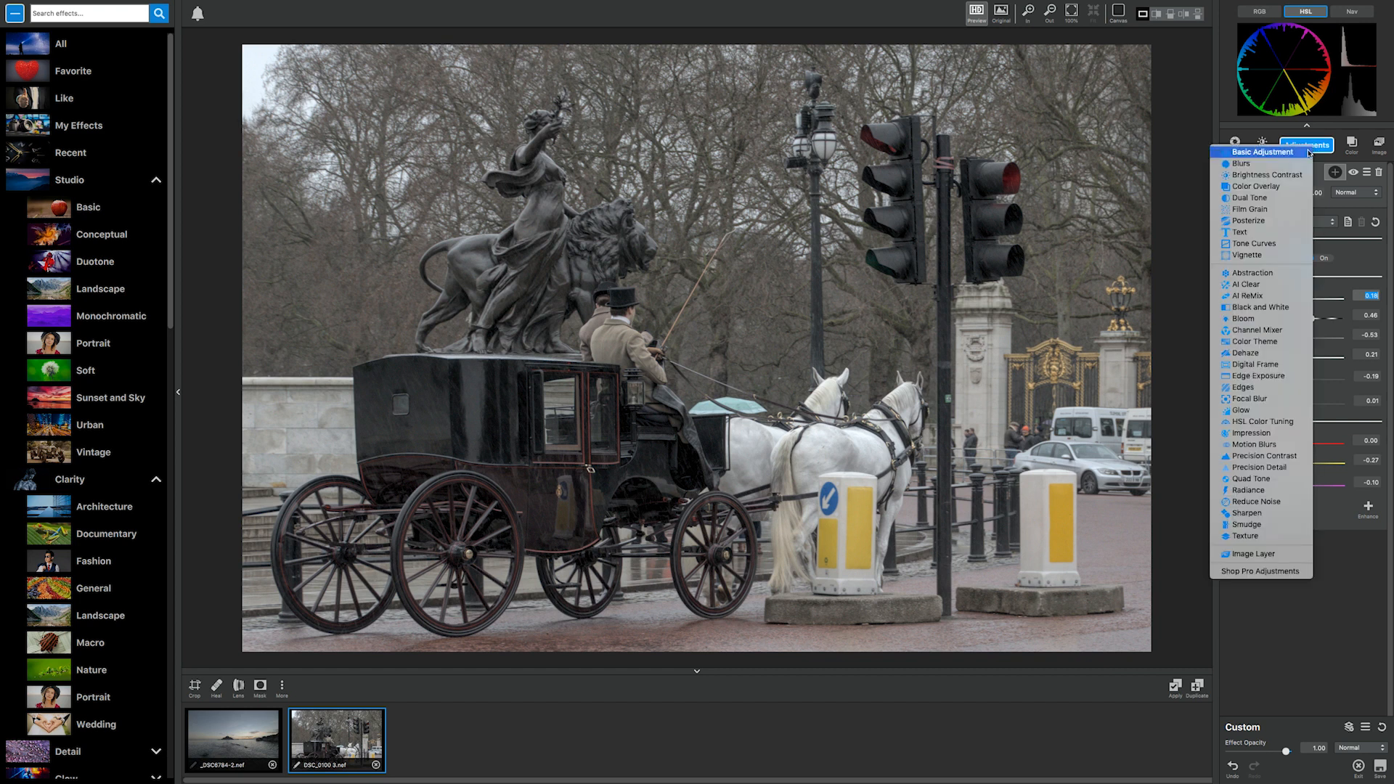
pyautogui.click(1273, 176)
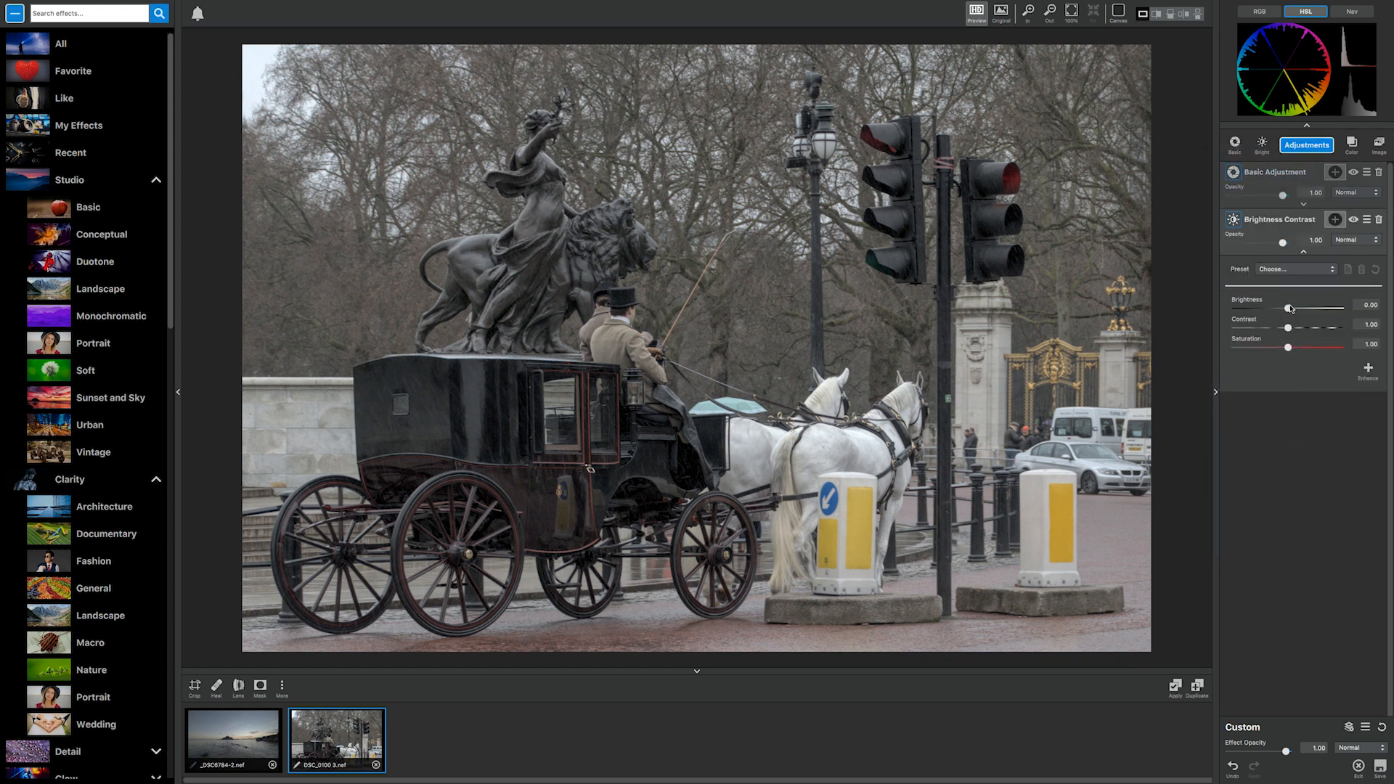
pyautogui.moveTo(1289, 308); pyautogui.dragTo(1309, 308)
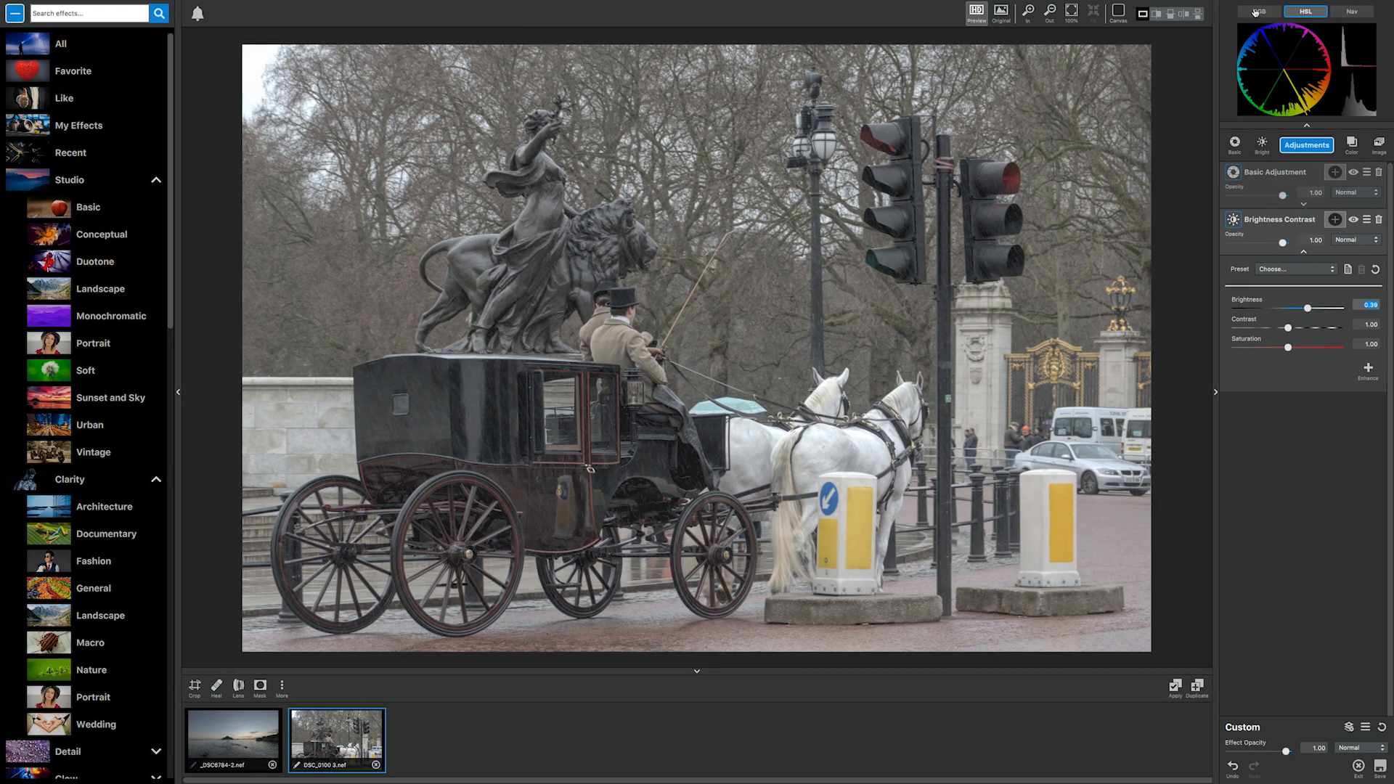
pyautogui.click(1257, 12)
pyautogui.click(1300, 309)
pyautogui.moveTo(1287, 328); pyautogui.dragTo(1296, 327)
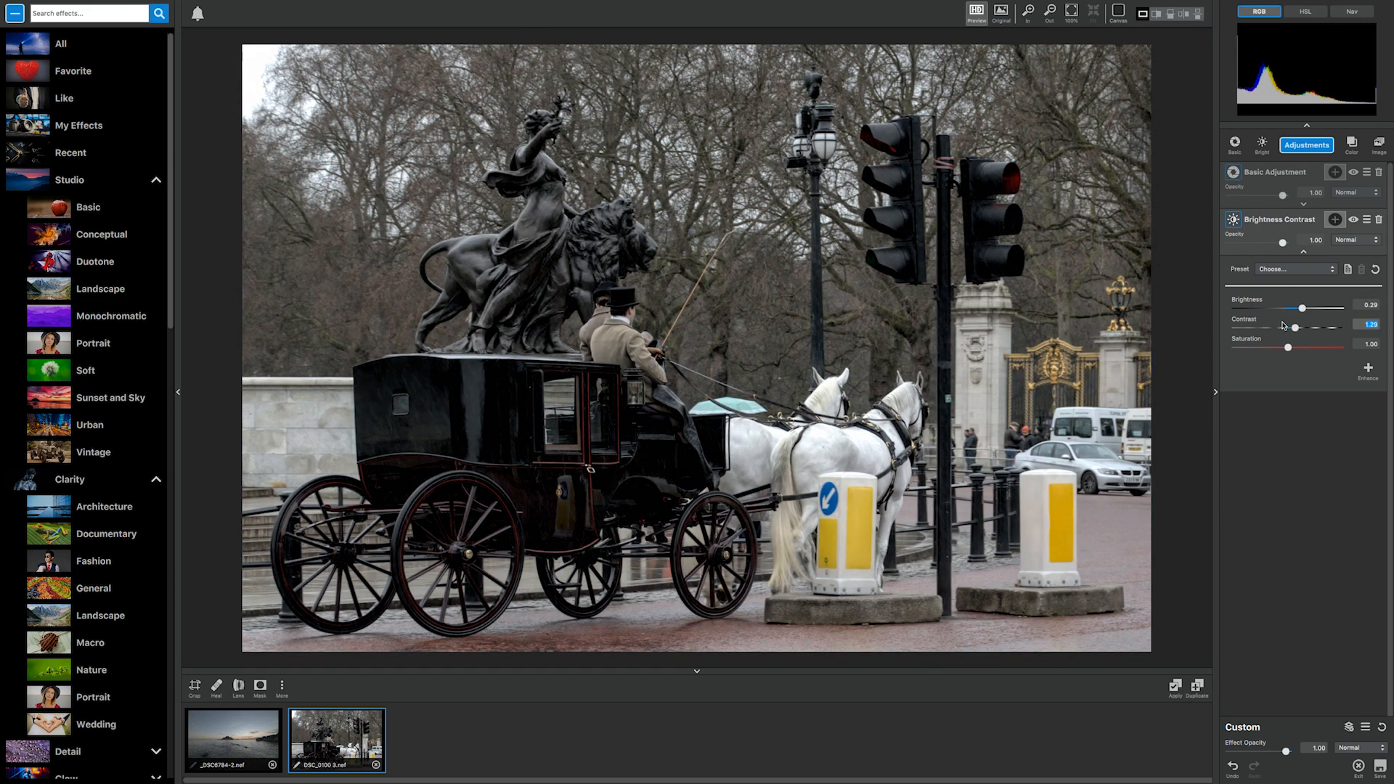
pyautogui.moveTo(1294, 328); pyautogui.dragTo(1290, 328)
pyautogui.click(1303, 308)
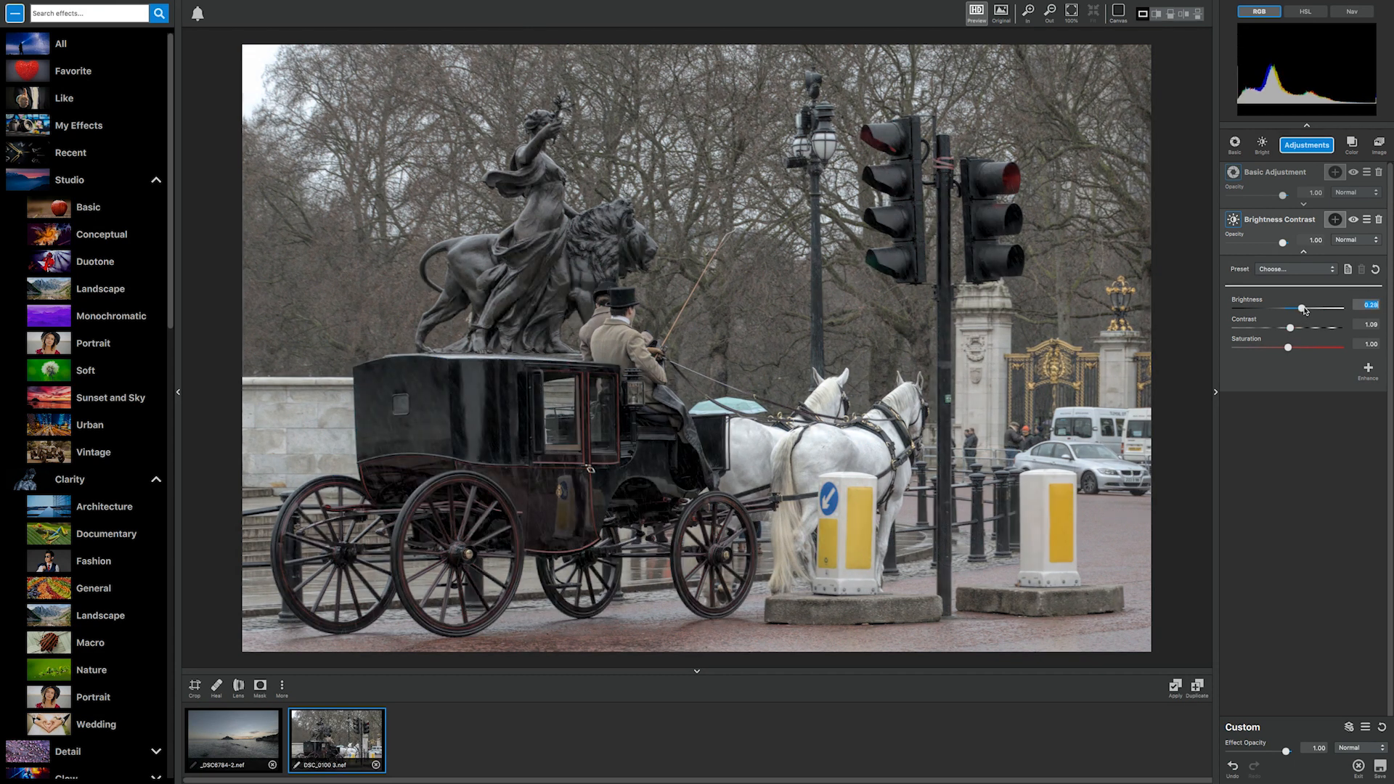
pyautogui.click(1305, 310)
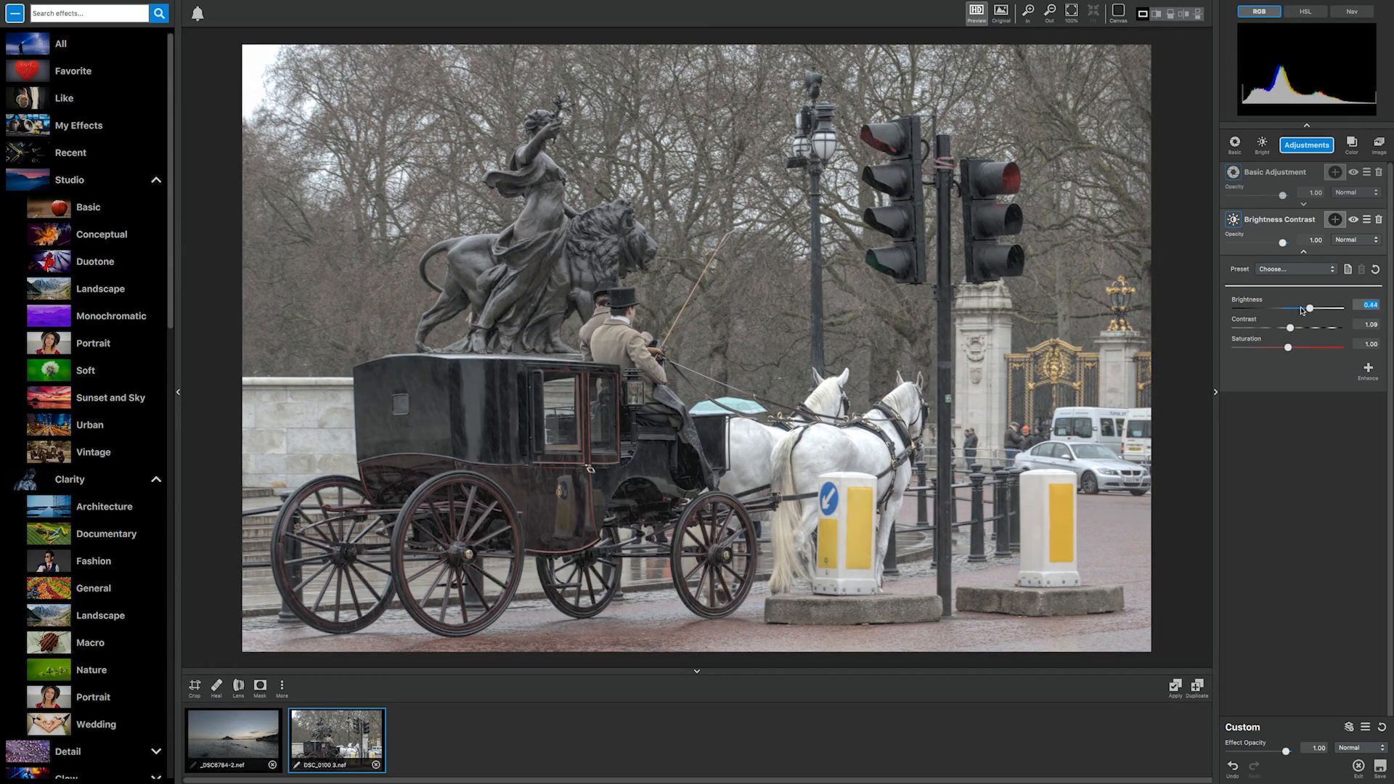
# Review the Basic Adjustment settings and raise the saturation slightly in the Brightness Contrast adjustment
pyautogui.click(1269, 182)
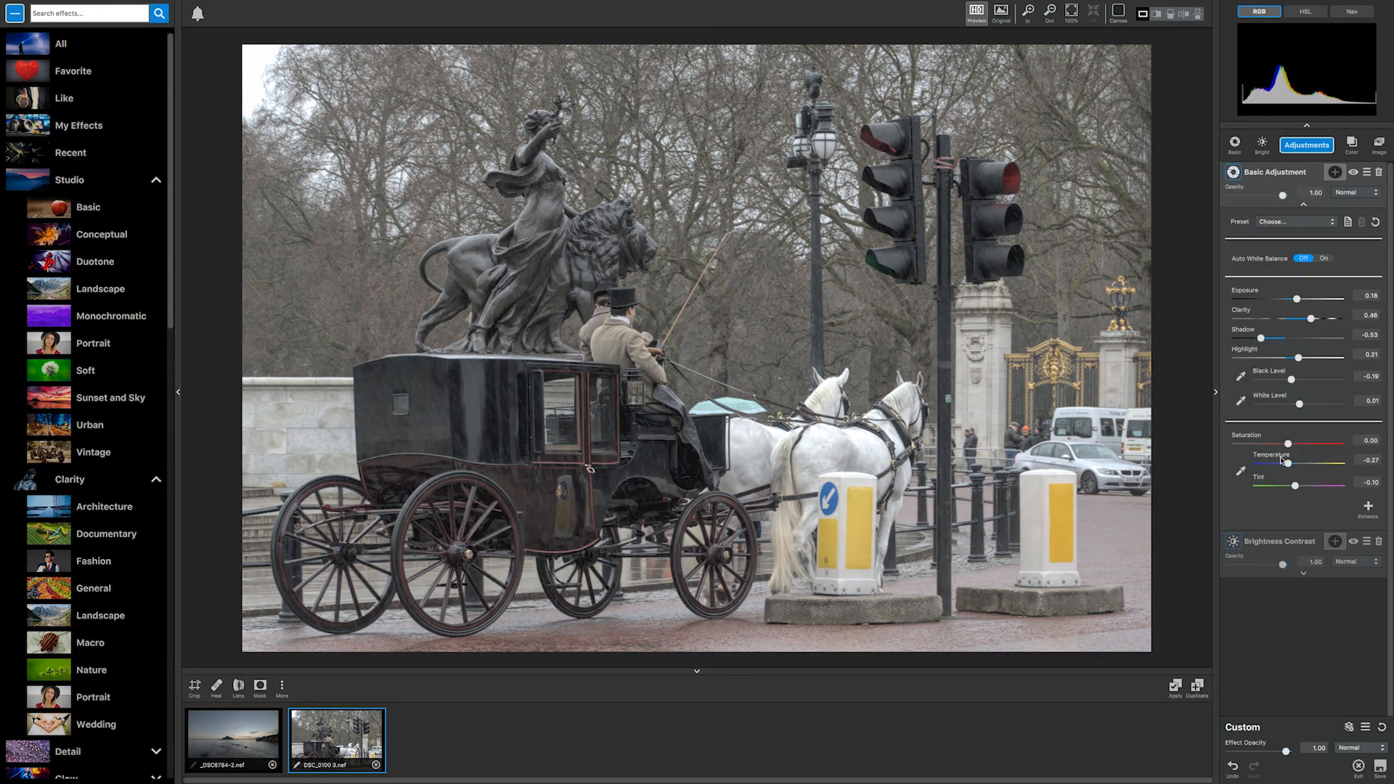
pyautogui.click(1261, 544)
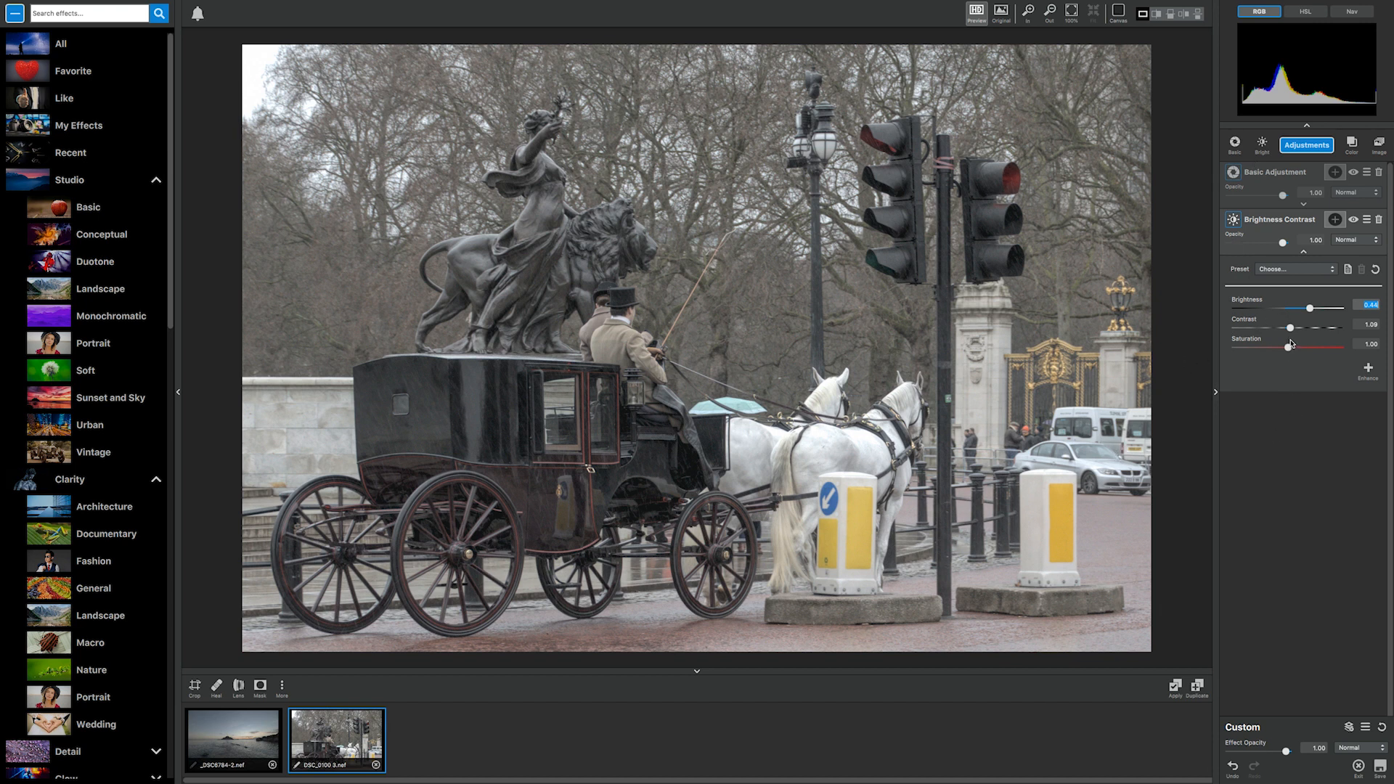
pyautogui.moveTo(1289, 349); pyautogui.dragTo(1301, 349)
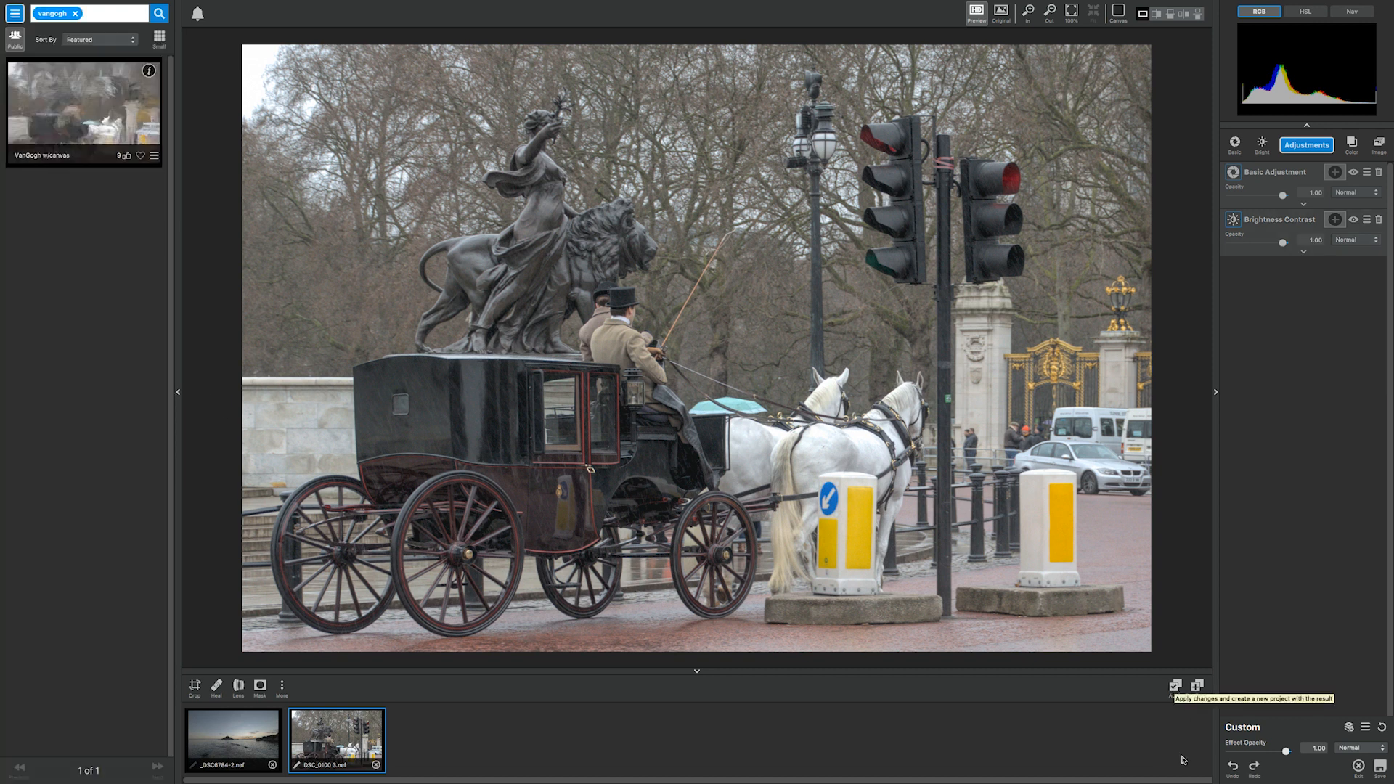
# Apply the changes to create a new project from the edited carriage photo, and open that new project
pyautogui.click(1180, 692)
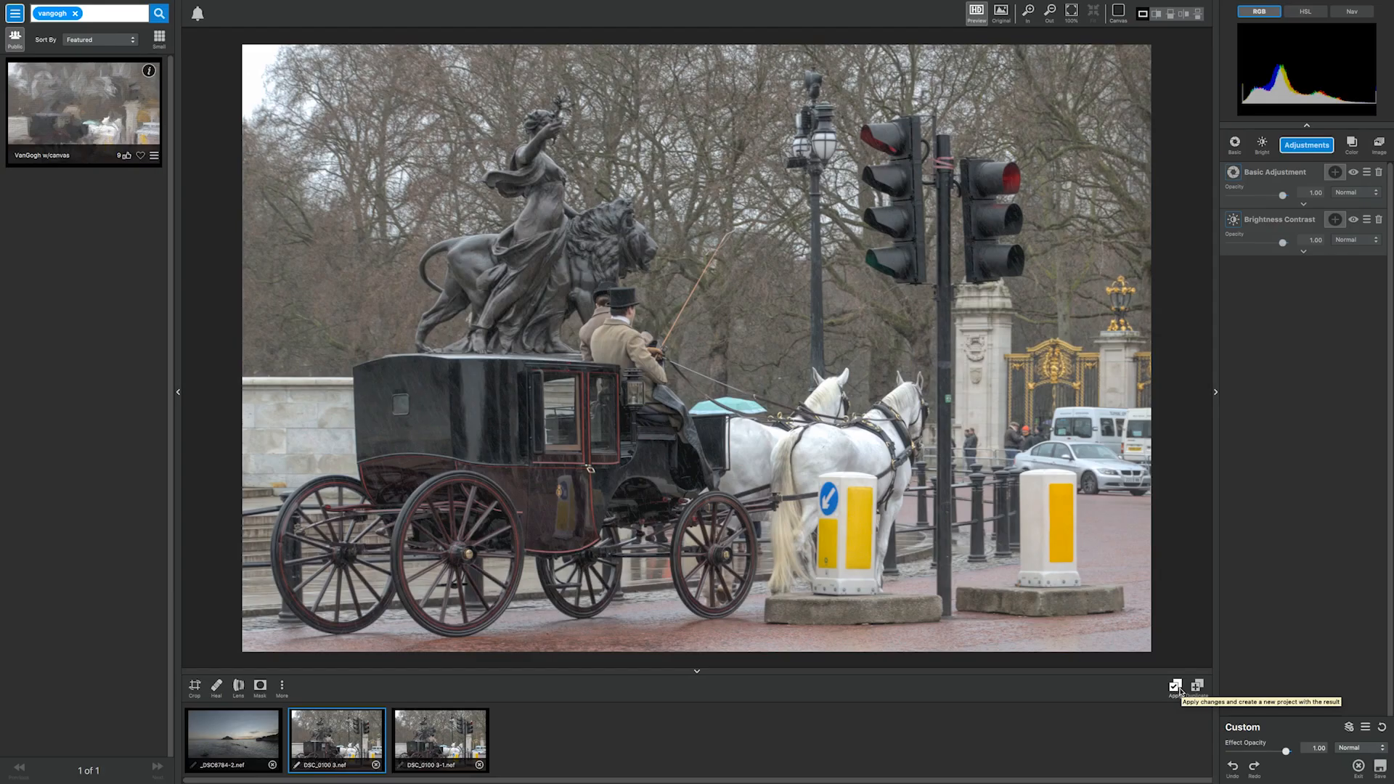
pyautogui.click(447, 742)
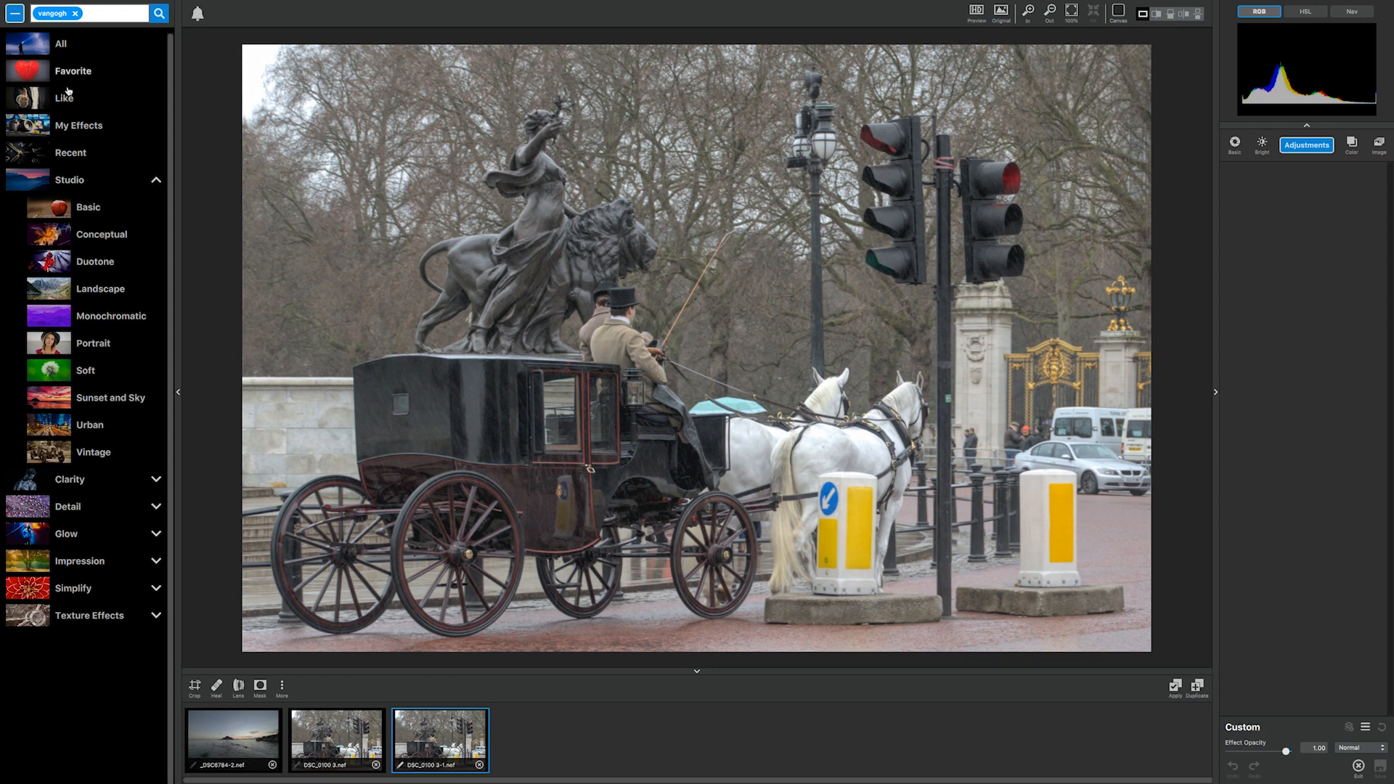
# Search the effects for "vangogh", apply the VanGogh w/canvas effect and set its effect opacity to 0.37
pyautogui.click(75, 14)
pyautogui.write('vangogh')
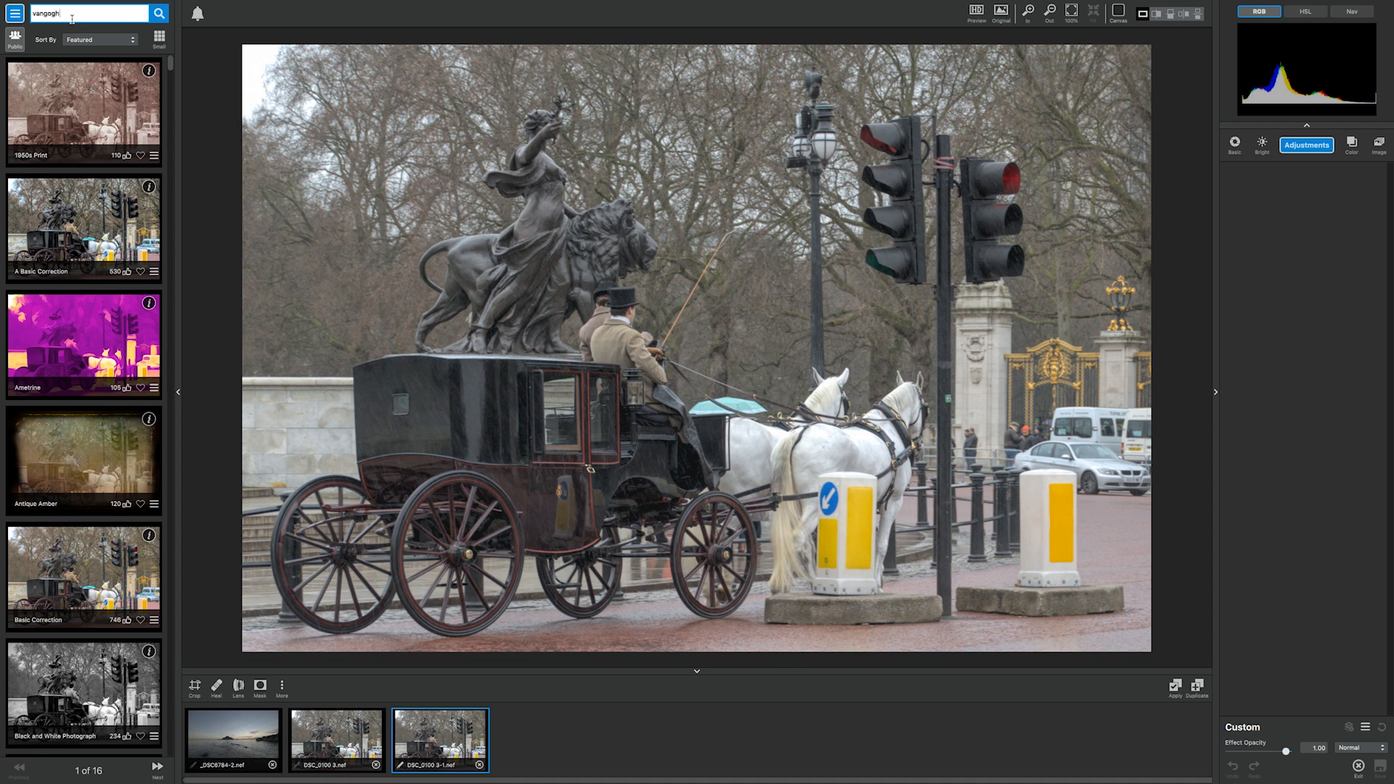
pyautogui.press('Return')
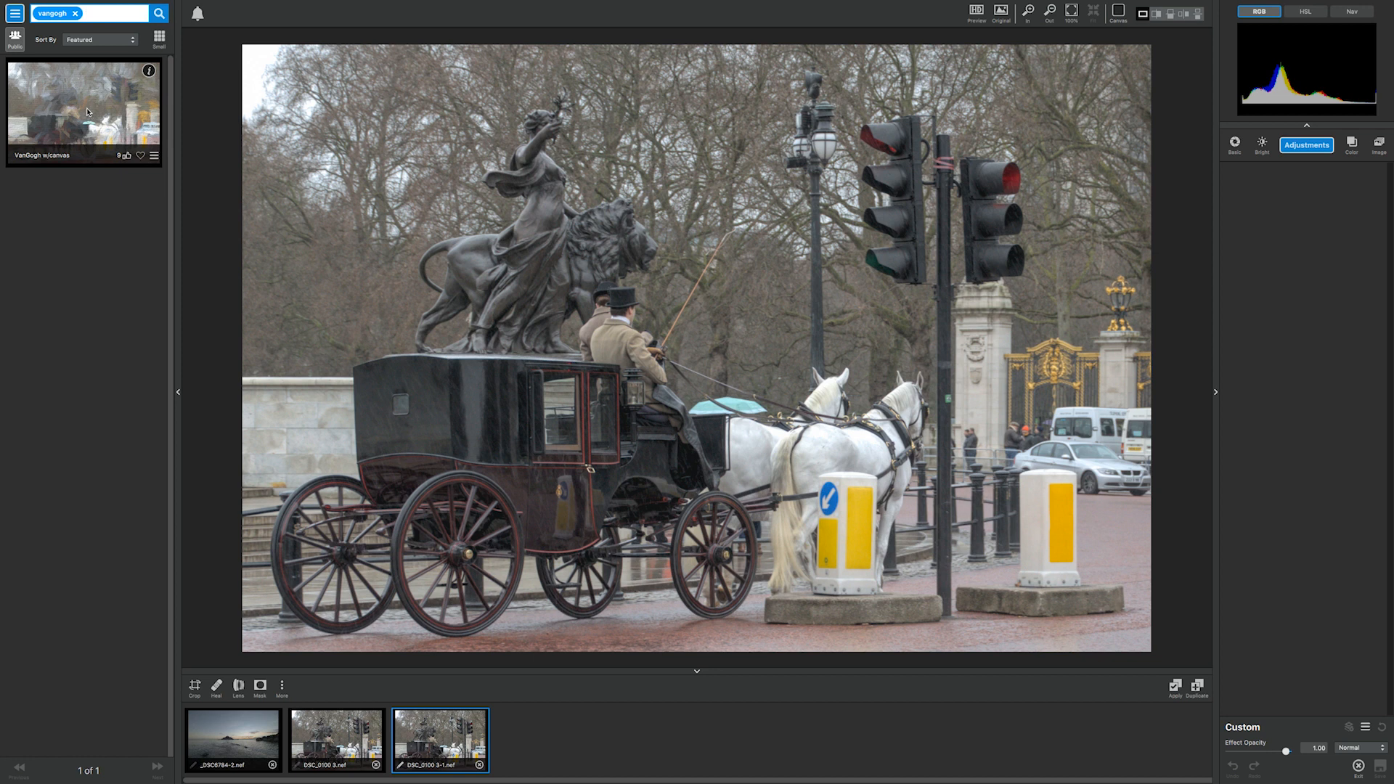
pyautogui.click(85, 108)
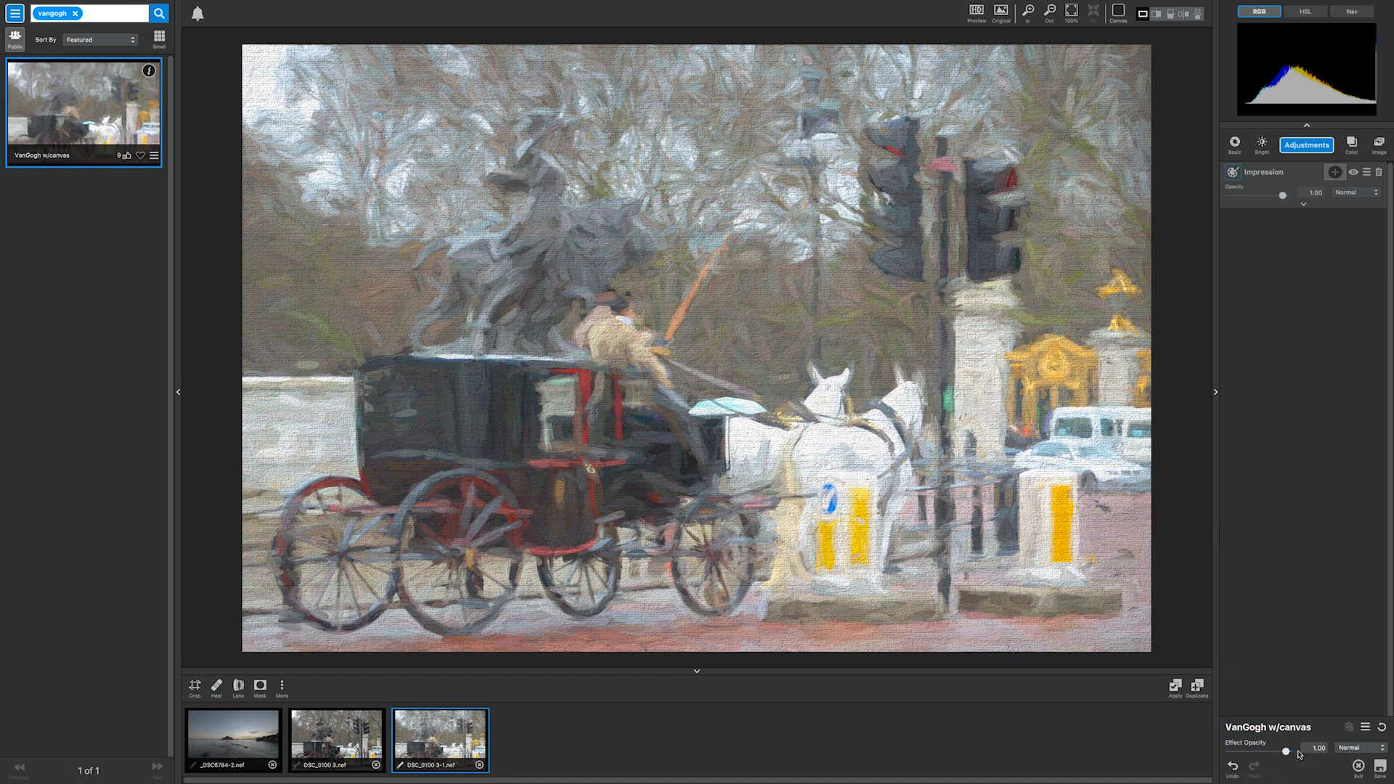
pyautogui.moveTo(1287, 752); pyautogui.dragTo(1242, 755)
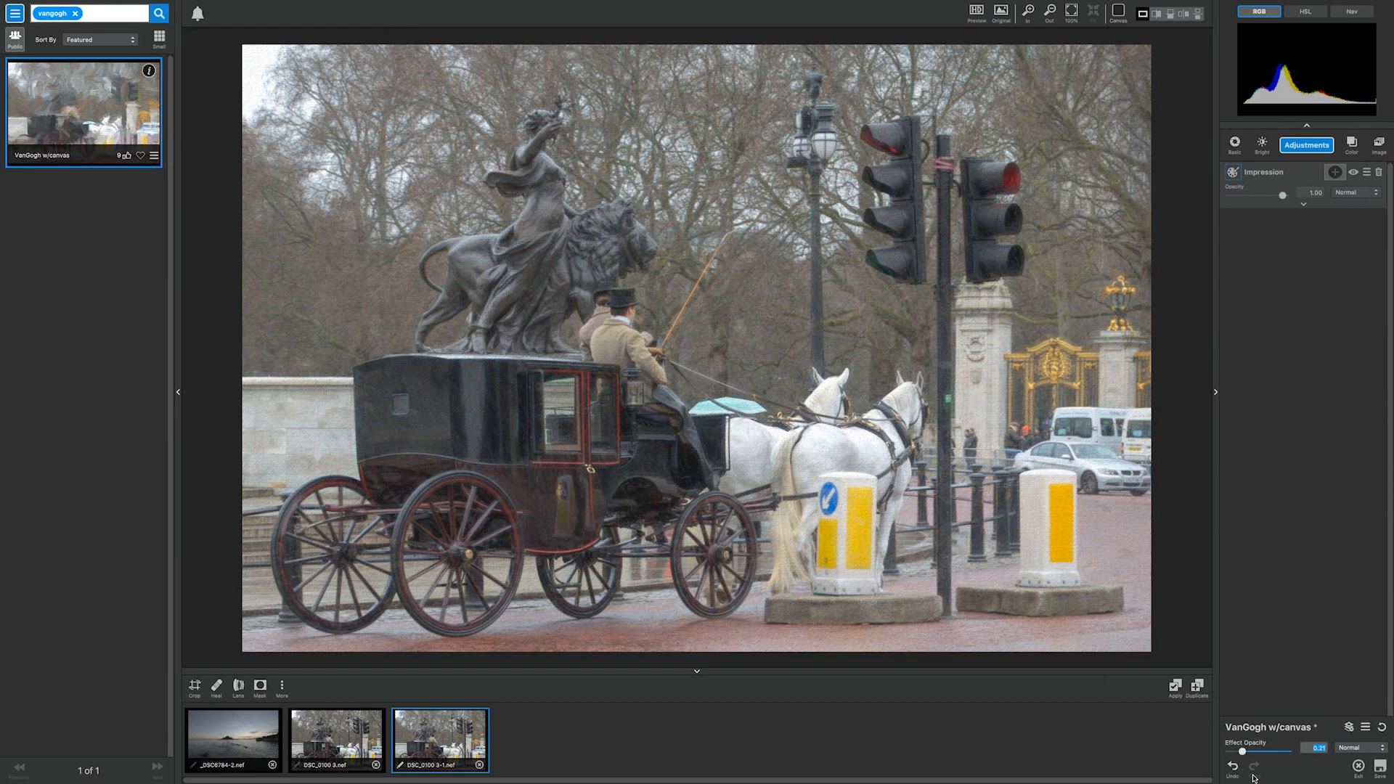
pyautogui.moveTo(1243, 753)
pyautogui.mouseDown()
pyautogui.moveTo(1213, 757)
pyautogui.moveTo(1250, 754)
pyautogui.mouseUp()
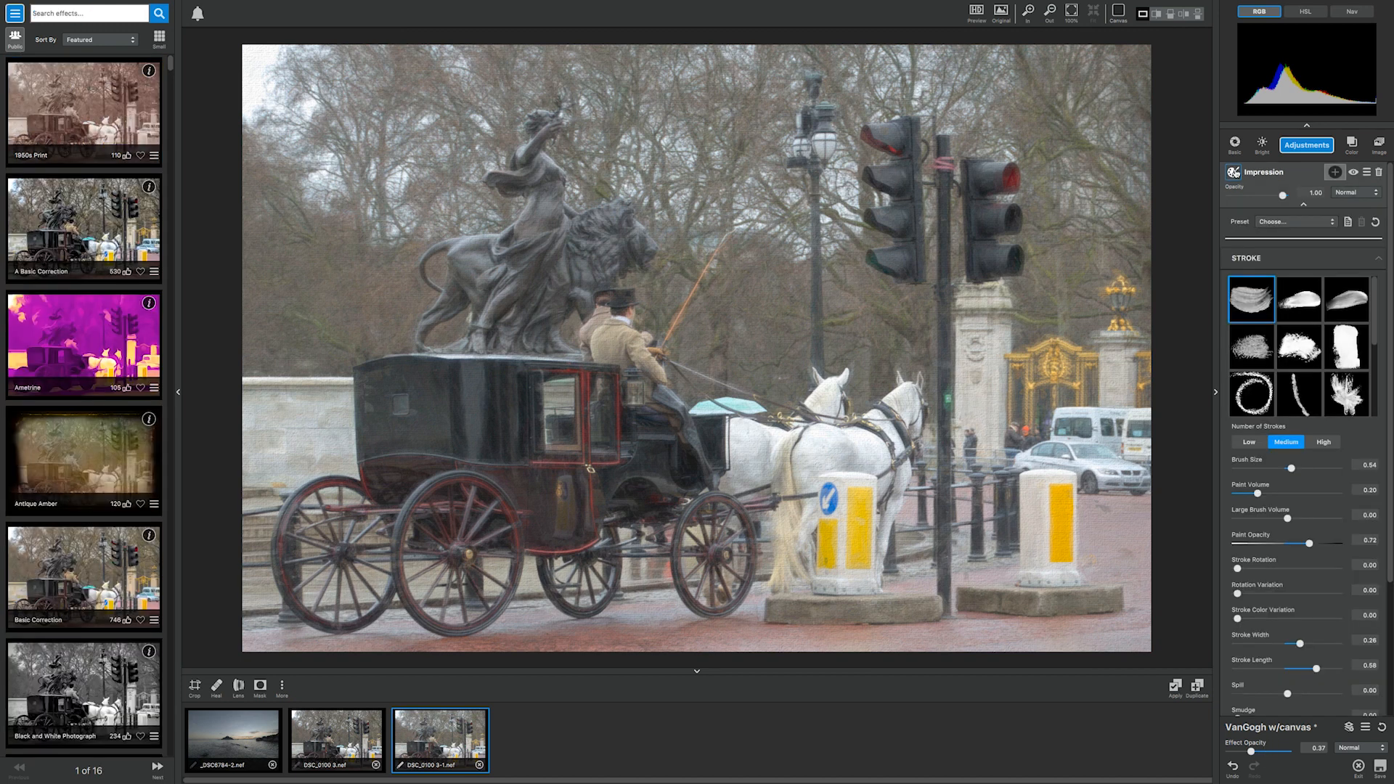
# Try the type02 brush in the Impression stroke settings and switch the stroke to type03
pyautogui.click(1313, 145)
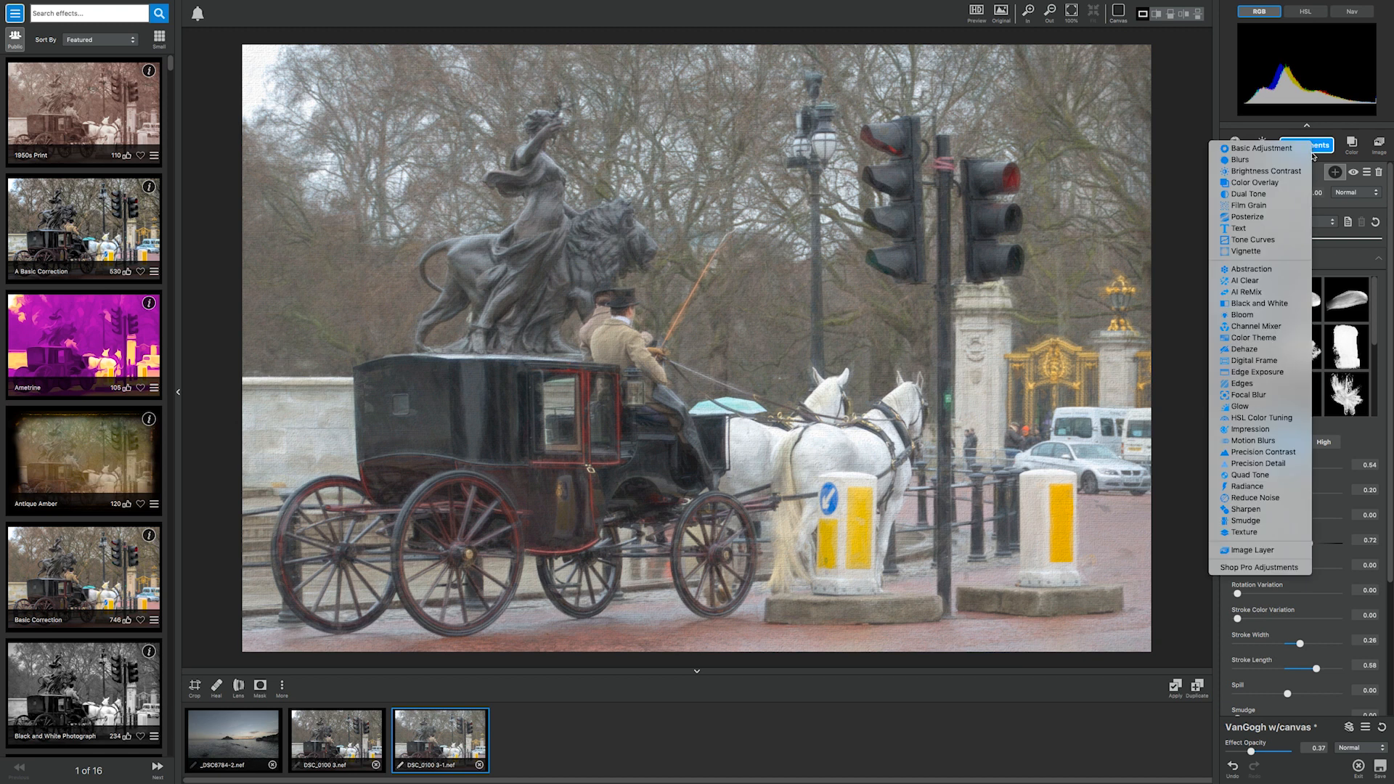
pyautogui.click(1250, 430)
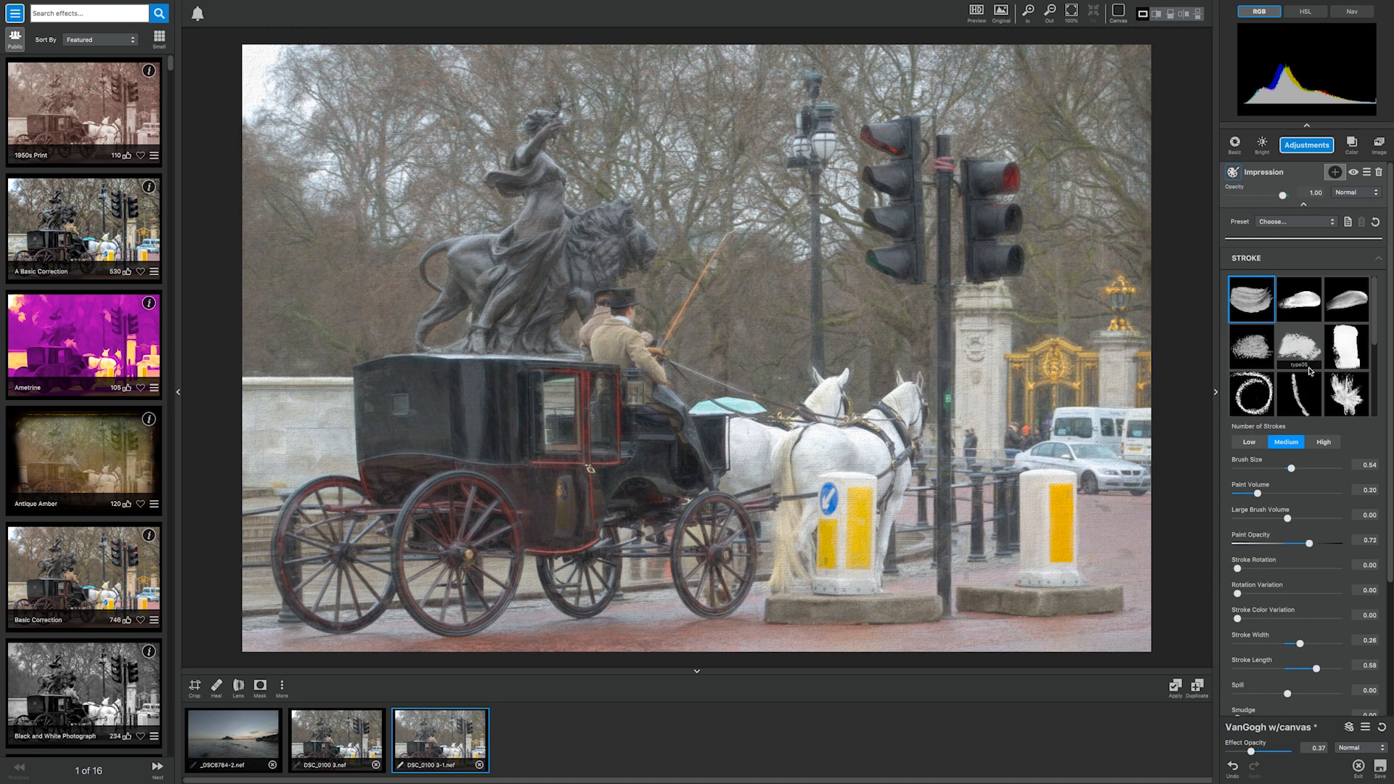
pyautogui.click(1307, 308)
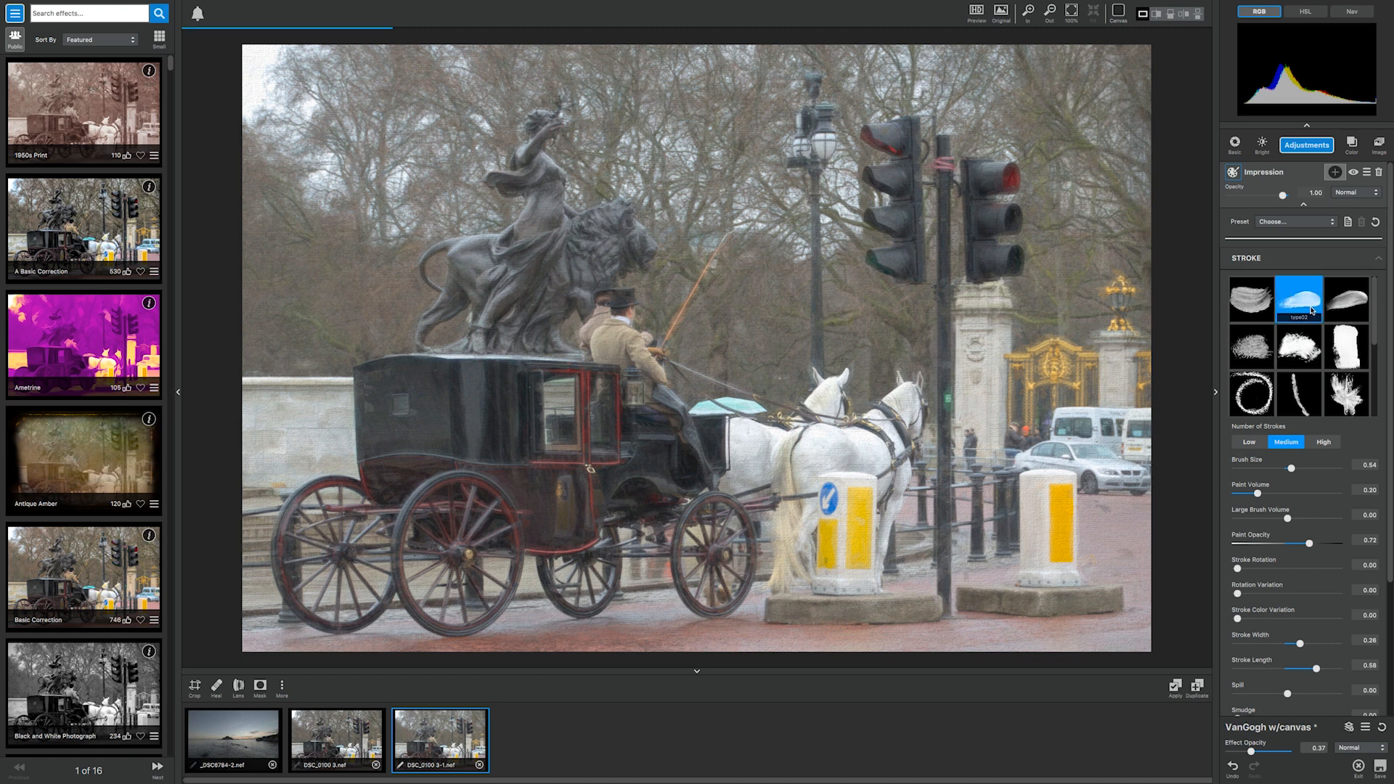
pyautogui.click(1344, 311)
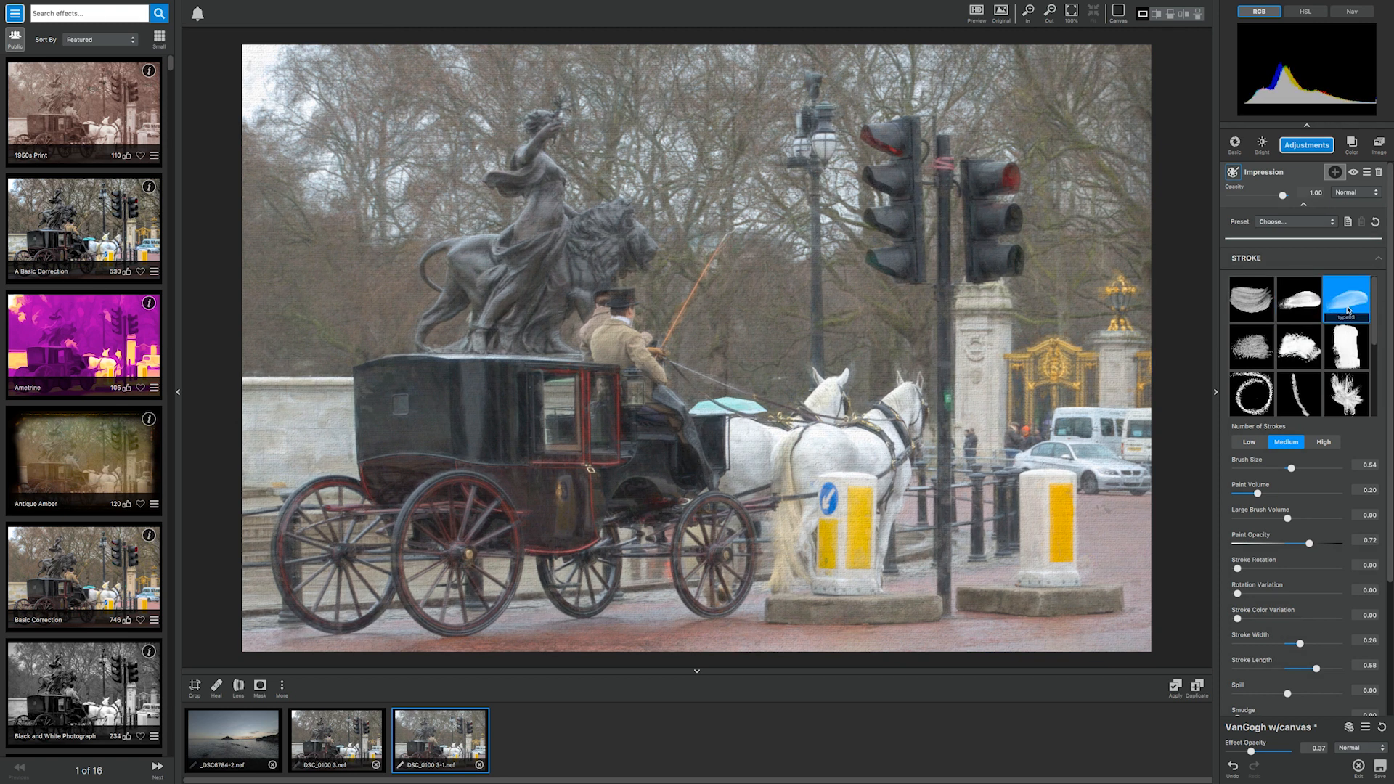
# Try several other Impression stroke brushes, including type05, type08 and the circular brush
pyautogui.click(1261, 345)
pyautogui.click(1297, 348)
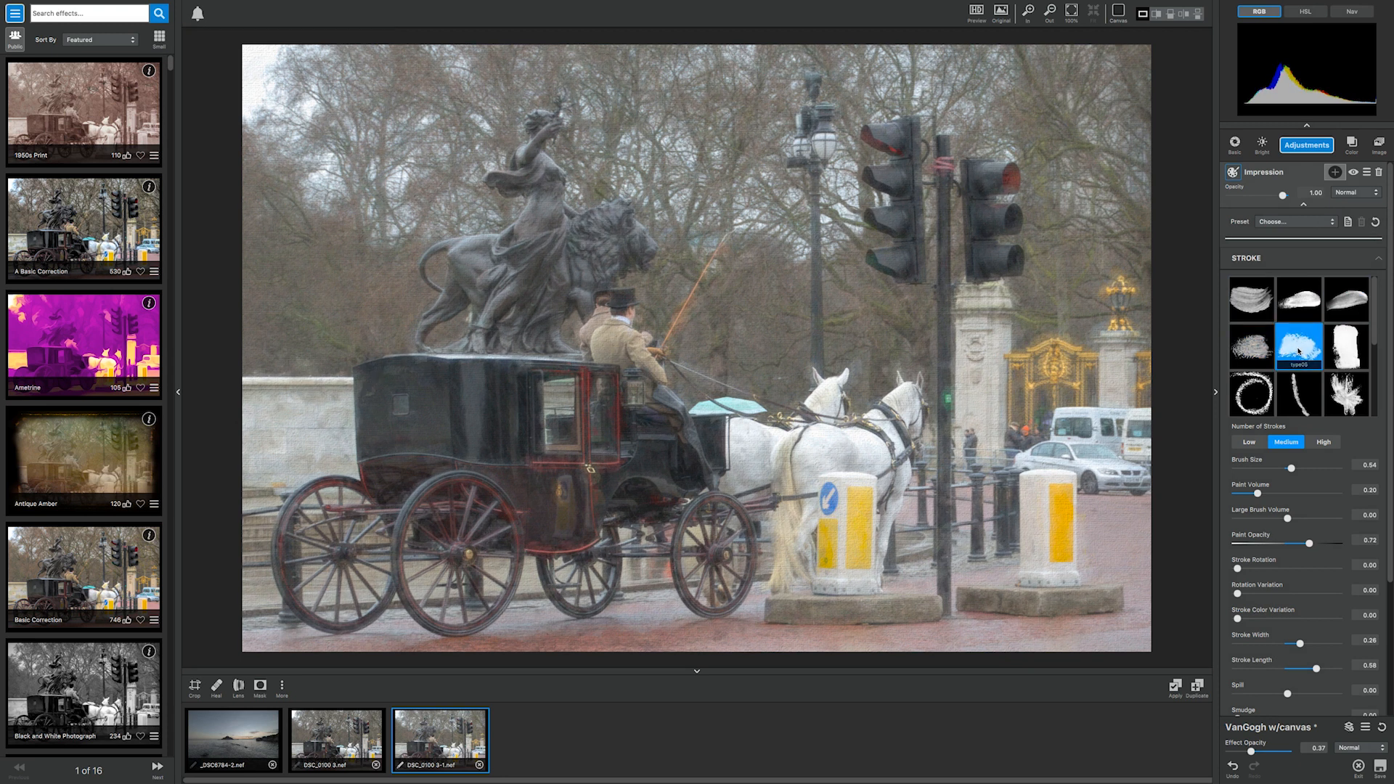
pyautogui.click(1339, 352)
pyautogui.click(1337, 398)
pyautogui.click(1303, 400)
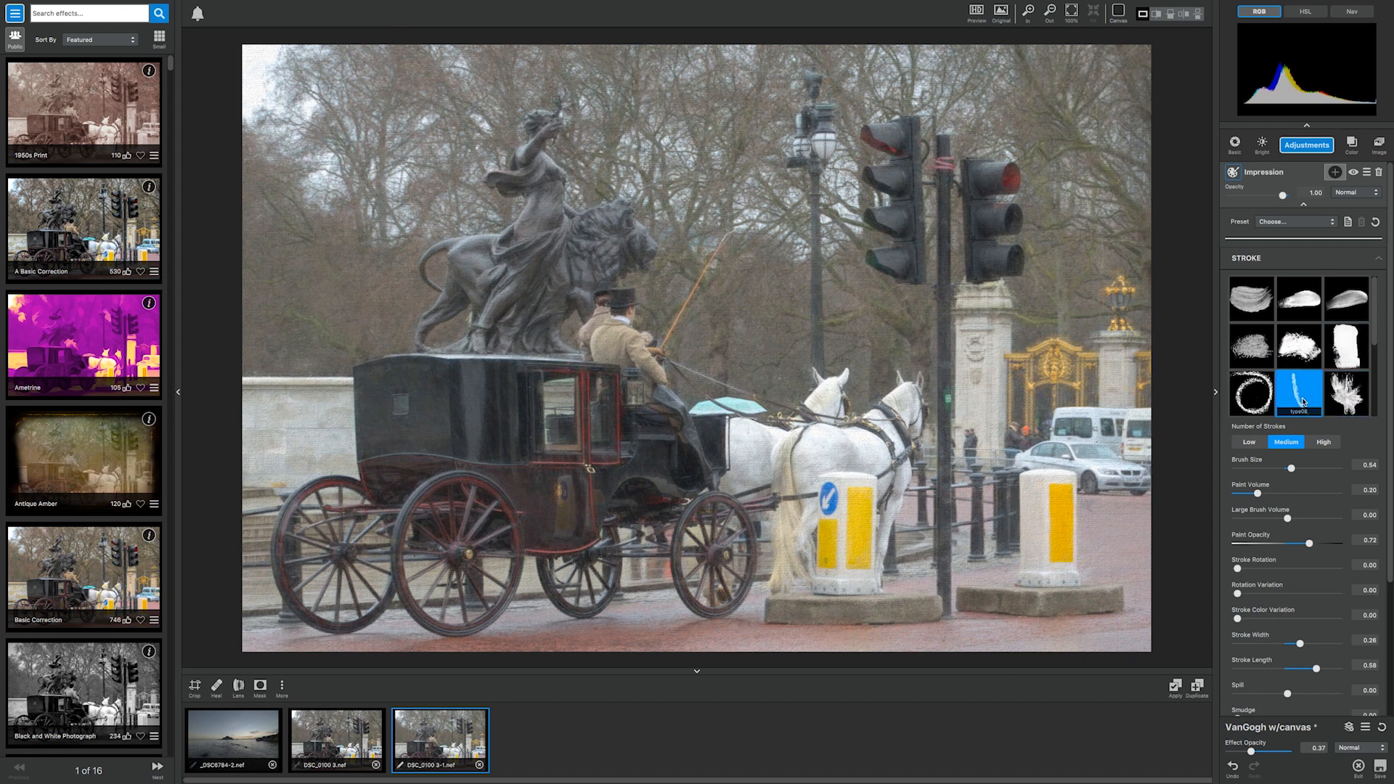
pyautogui.click(1251, 393)
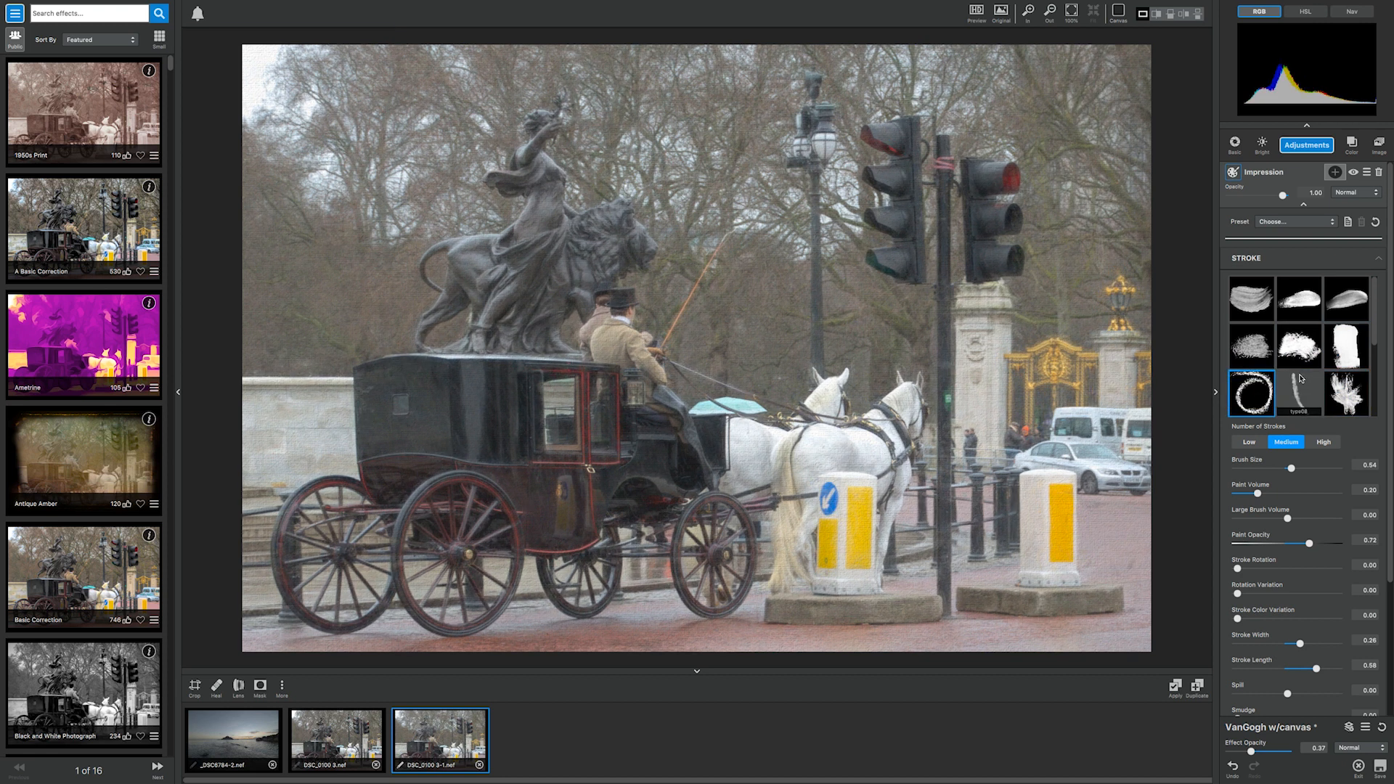
# Try the brushes at the end of the stroke list, including type17, and switch the stroke to type14
pyautogui.scroll(-5, 1301, 378)
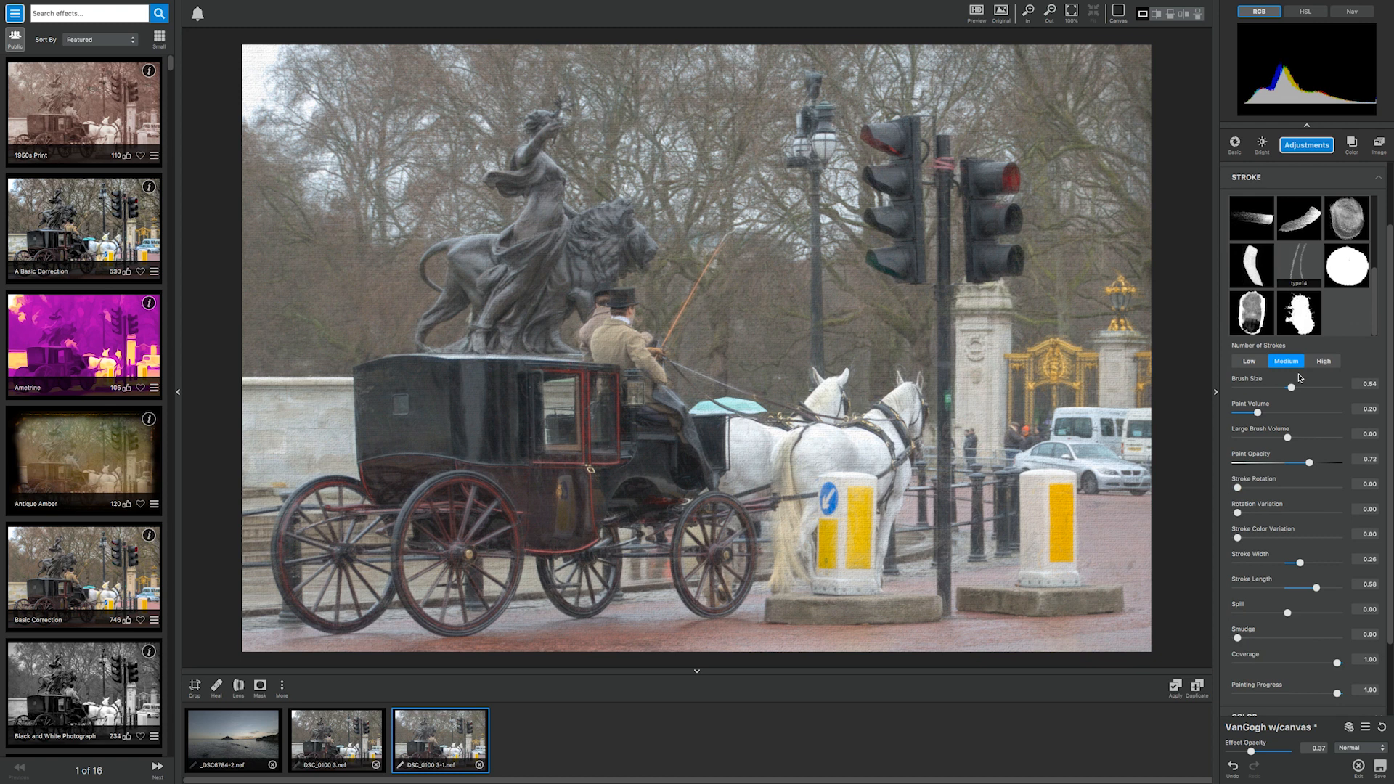
pyautogui.click(1299, 309)
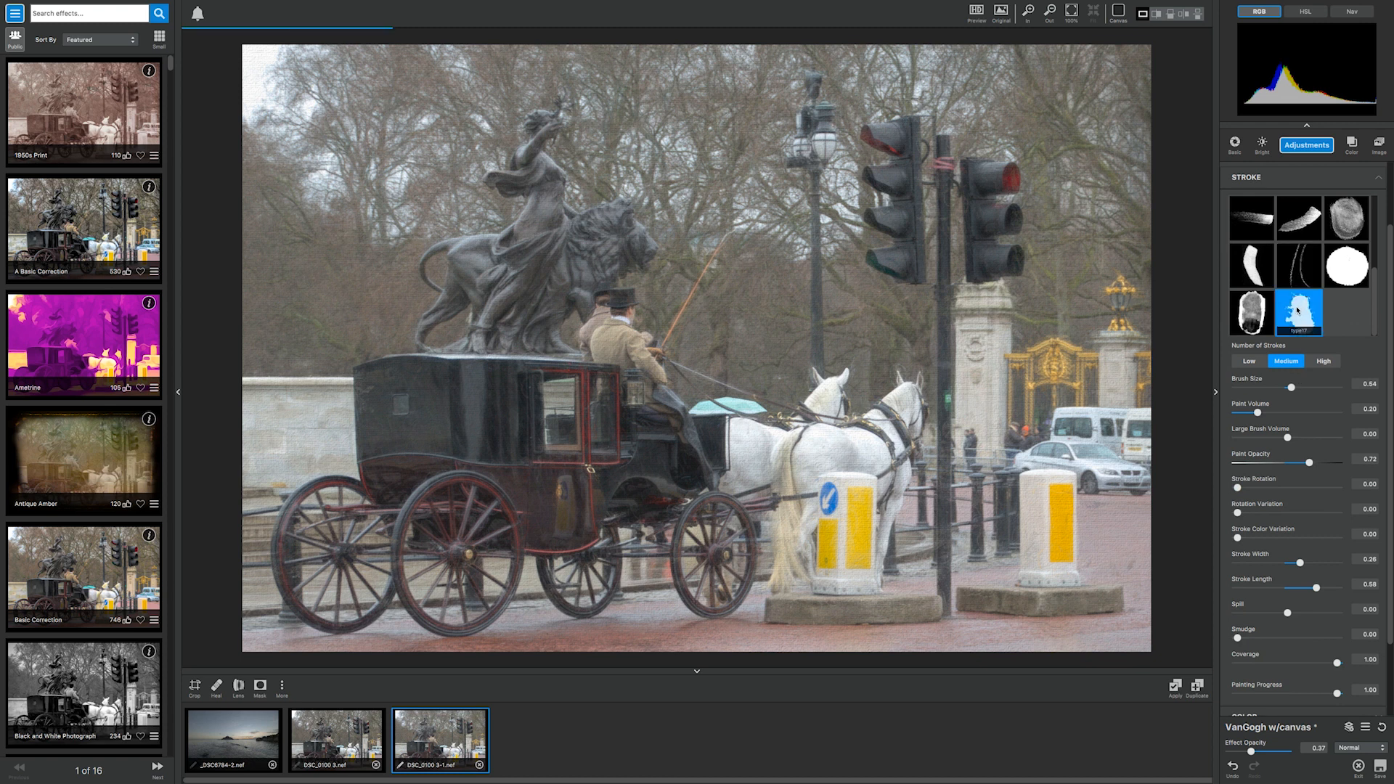
pyautogui.click(1260, 315)
pyautogui.click(1304, 267)
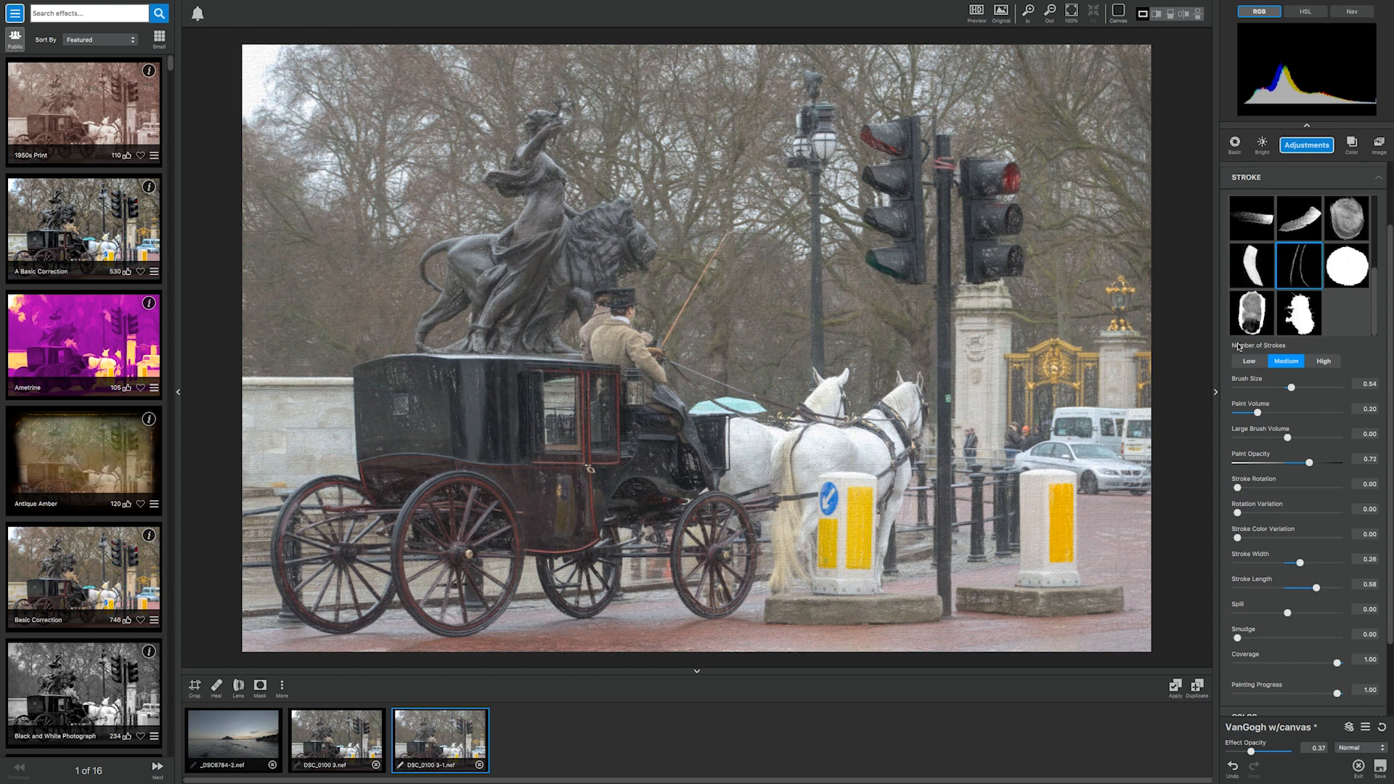
# Compare the Low and Medium number of strokes and set it to High
pyautogui.click(1259, 360)
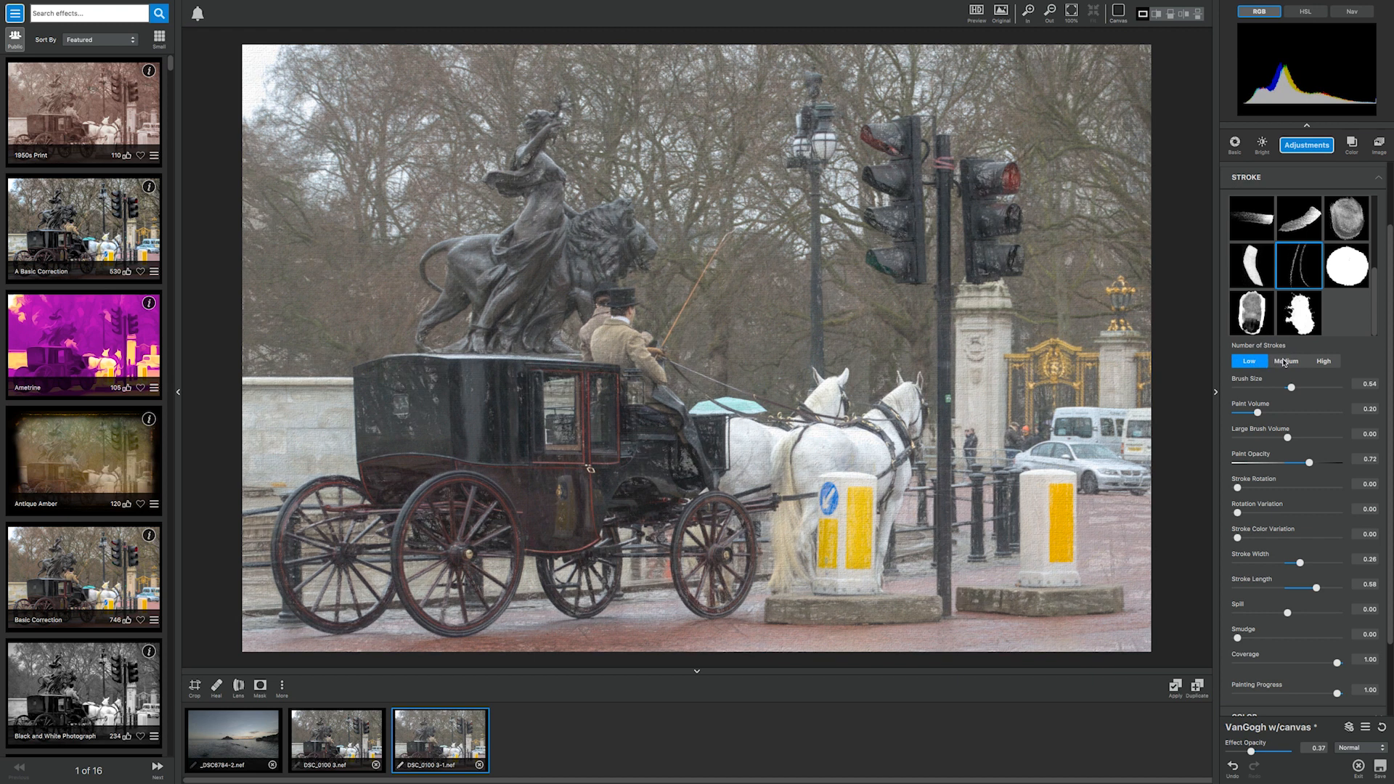
pyautogui.click(1284, 362)
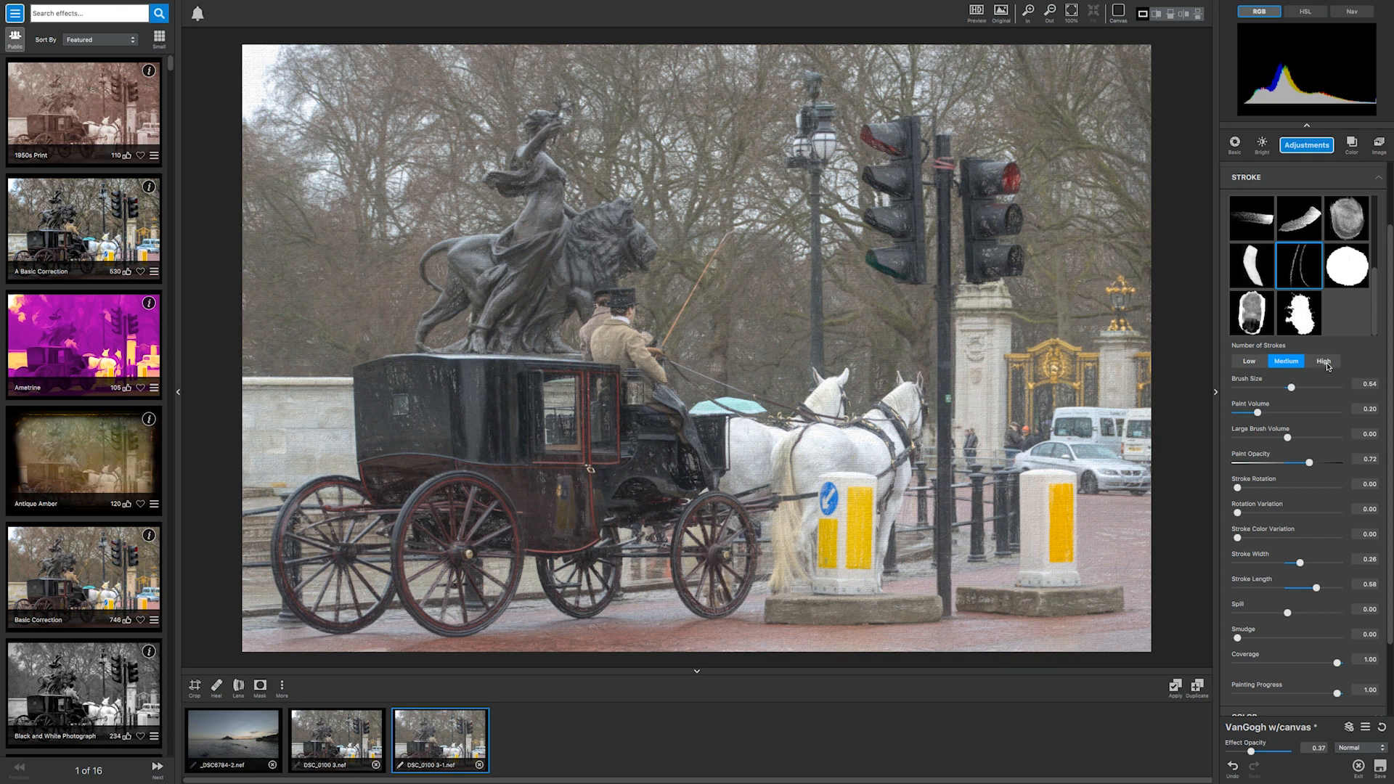
pyautogui.click(1312, 367)
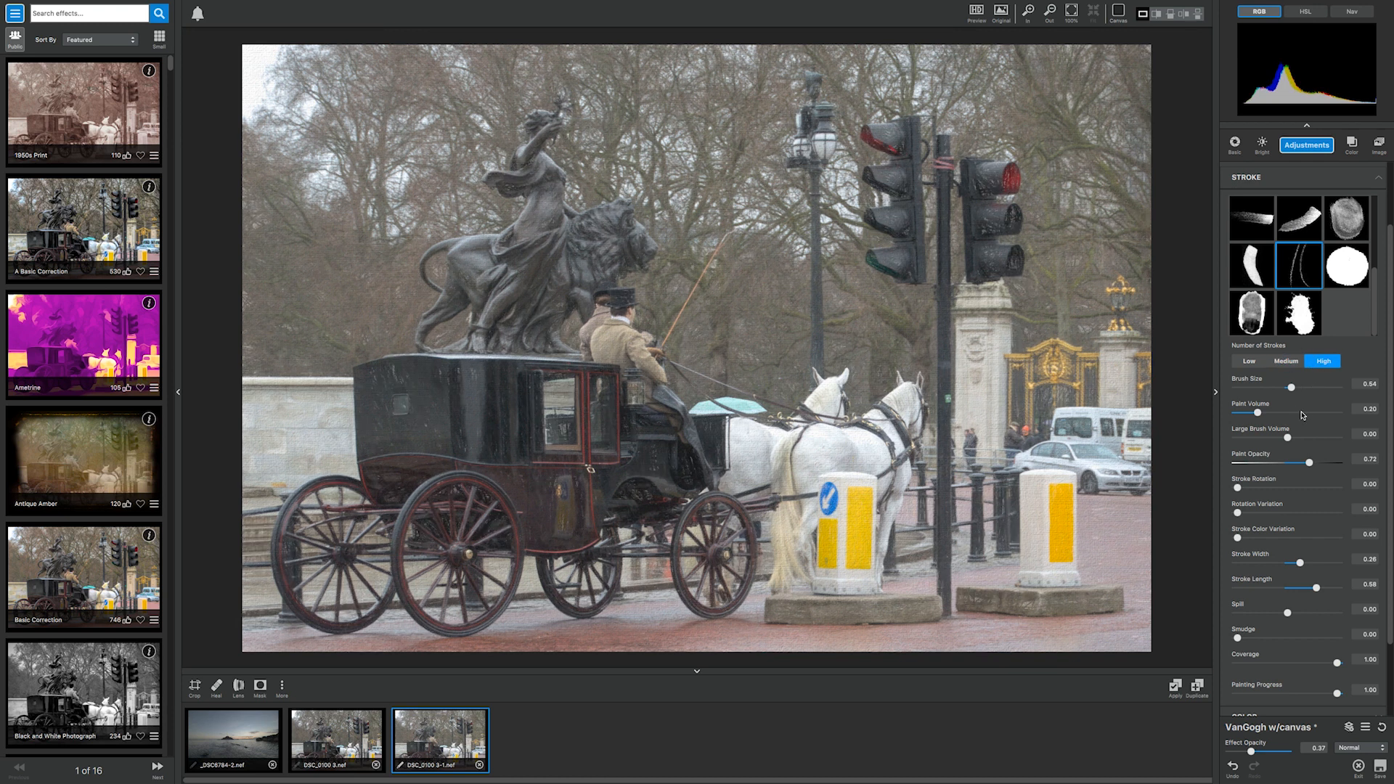
# Set the Impression brush size to 1.00 and switch the stroke to the splatter-shaped type17 brush
pyautogui.click(1291, 388)
pyautogui.moveTo(1297, 390); pyautogui.dragTo(1334, 403)
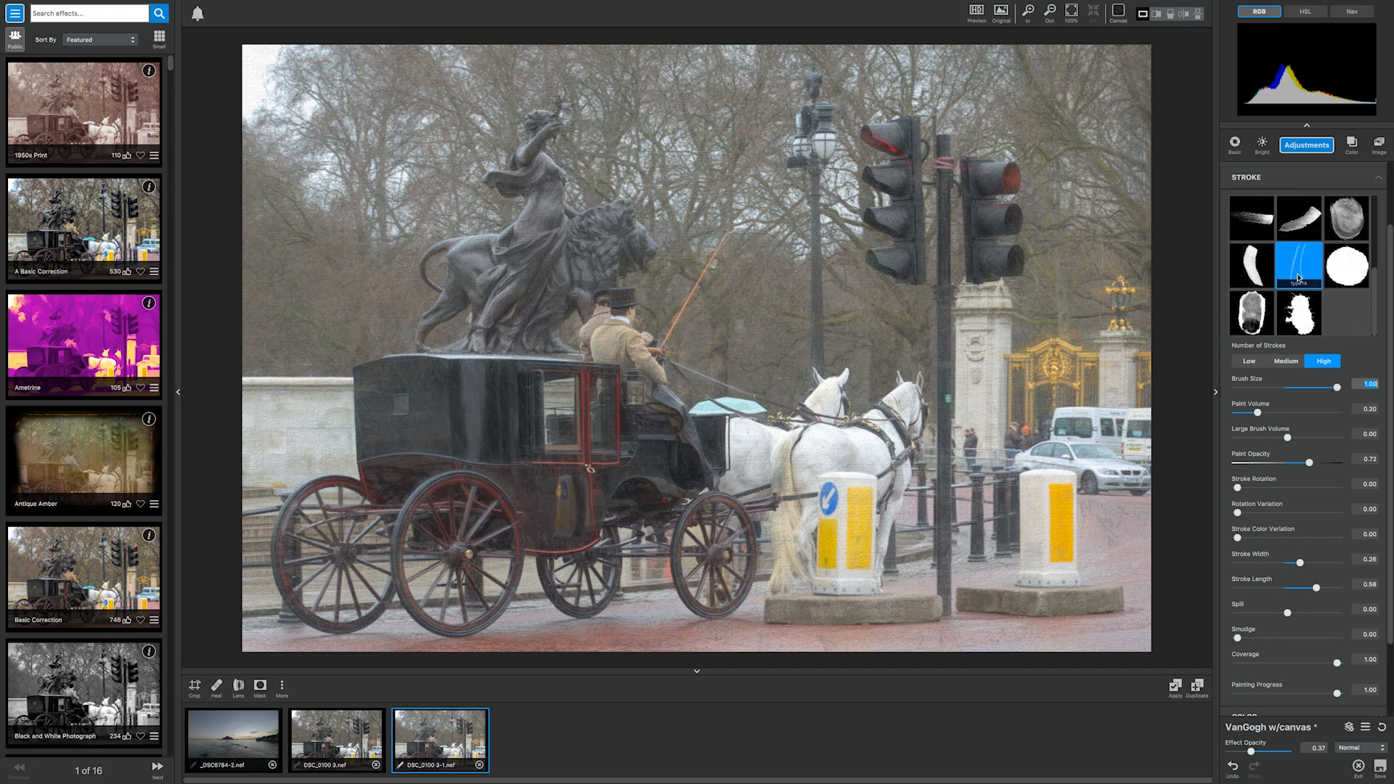
pyautogui.click(1304, 308)
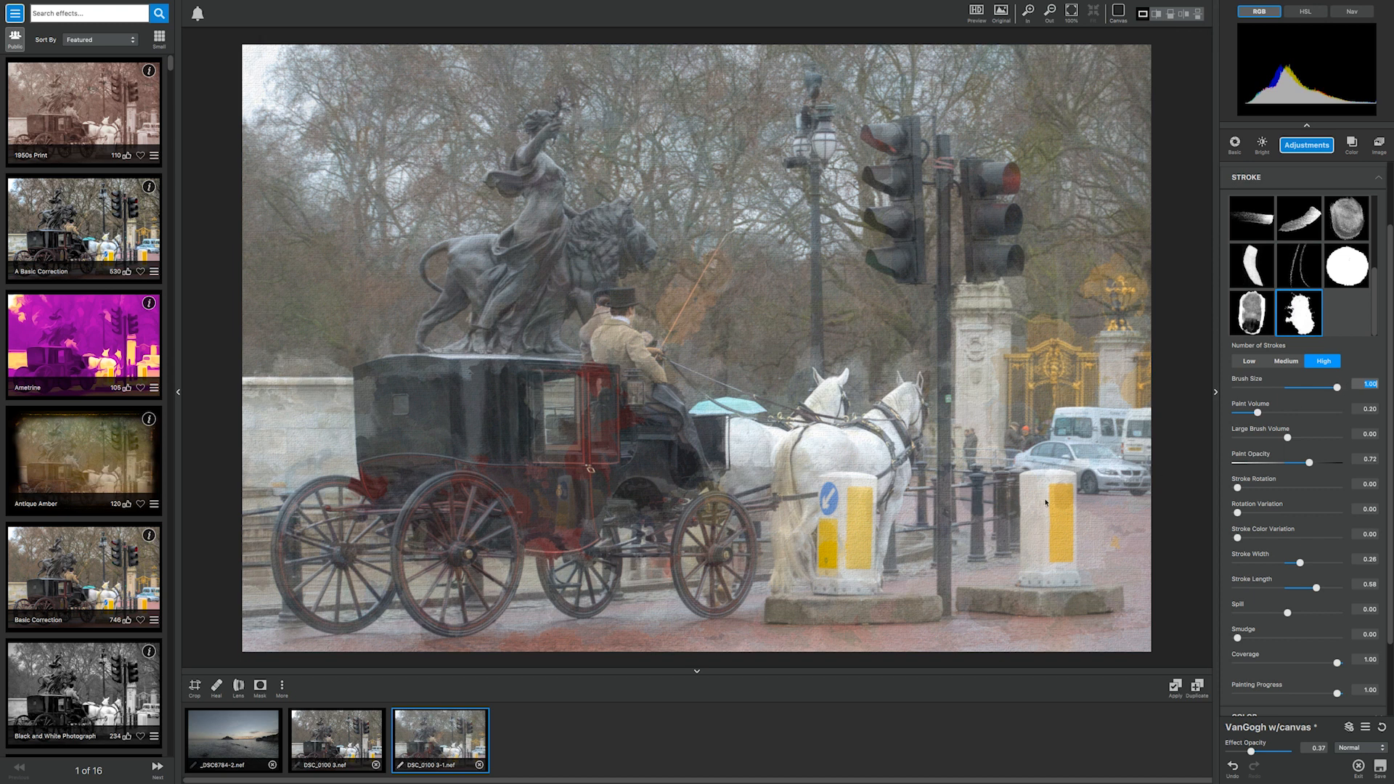
# Set the paint volume to 0.72, large brush volume to 0.42, stroke rotation to 0.24 and rotation variation to 0.36
pyautogui.moveTo(1259, 413); pyautogui.dragTo(1309, 413)
pyautogui.click(1308, 438)
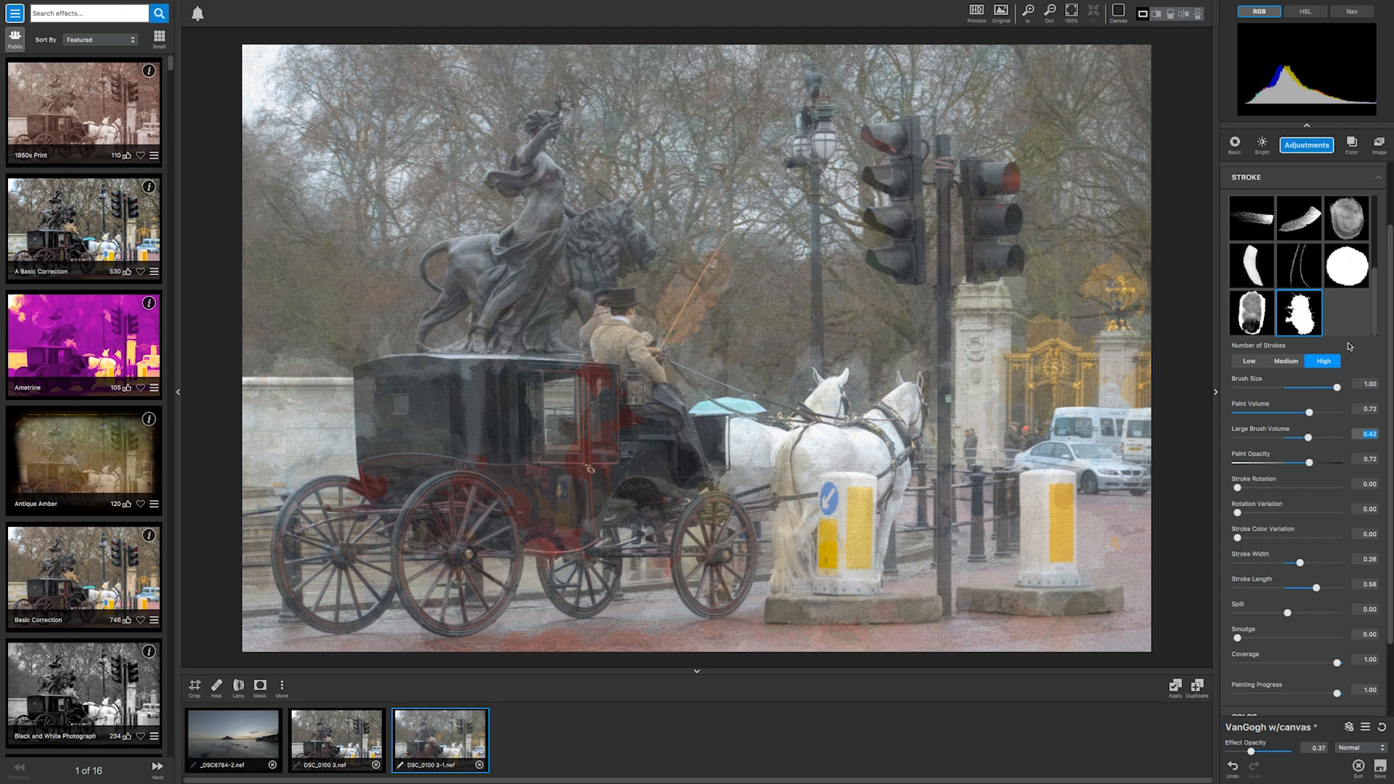
pyautogui.click(1261, 489)
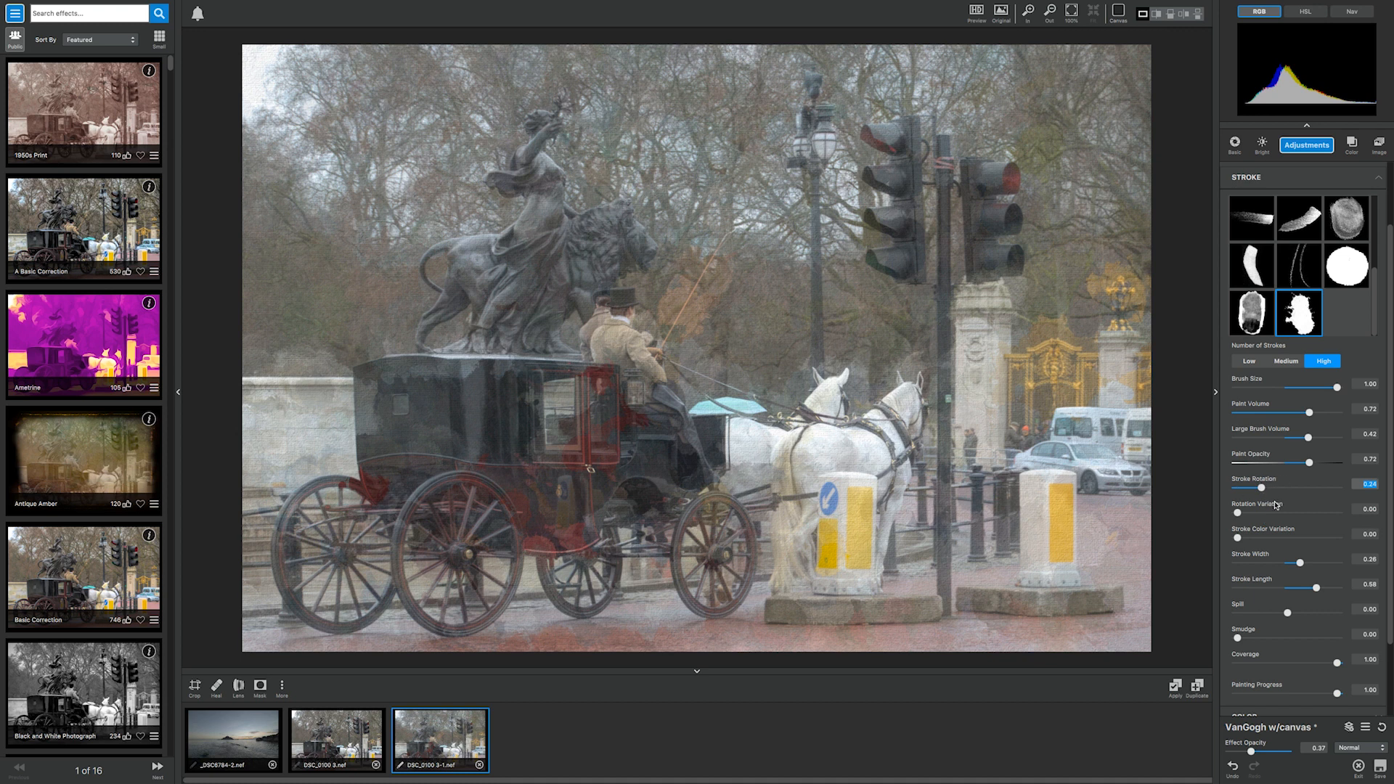
pyautogui.click(1273, 512)
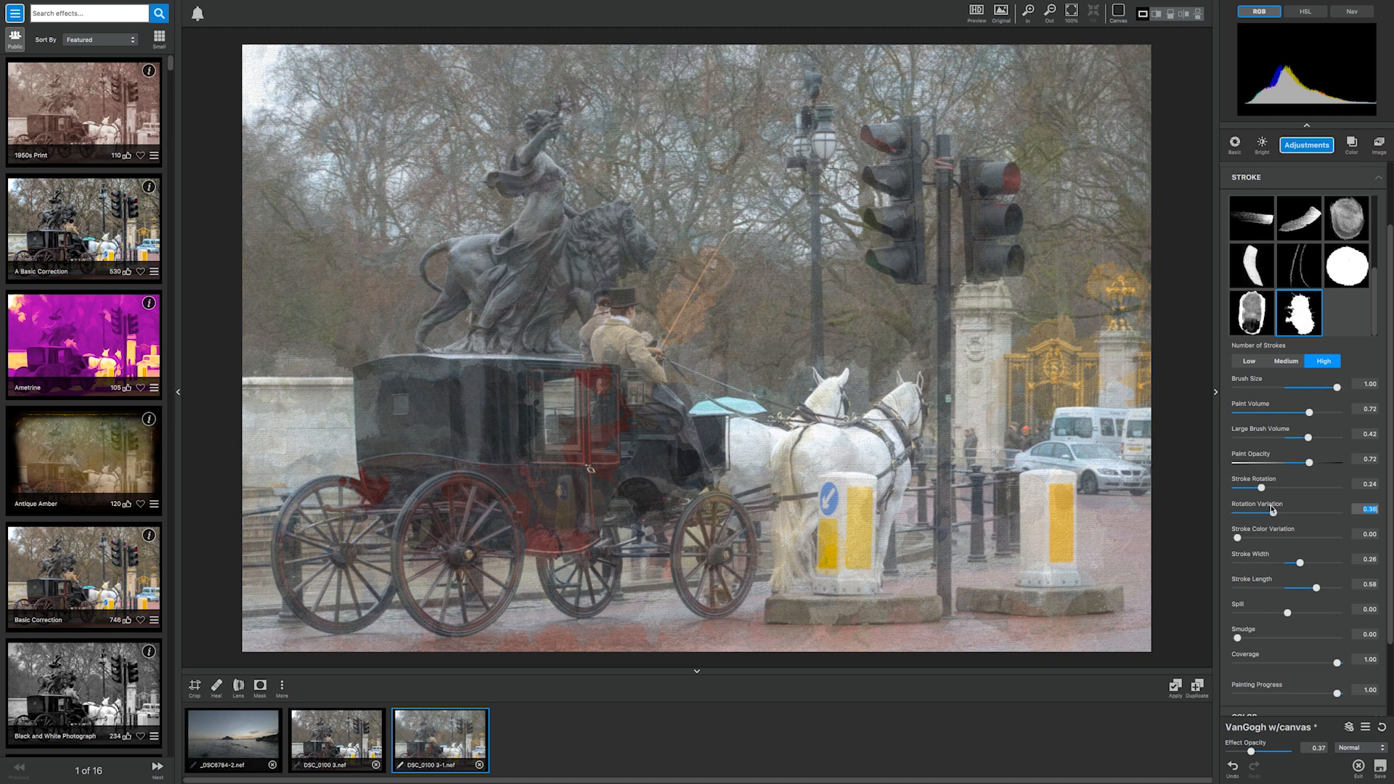
# Apply the Impression effect to create a new project and add a Digital Frame adjustment to it
pyautogui.scroll(-2, 1272, 650)
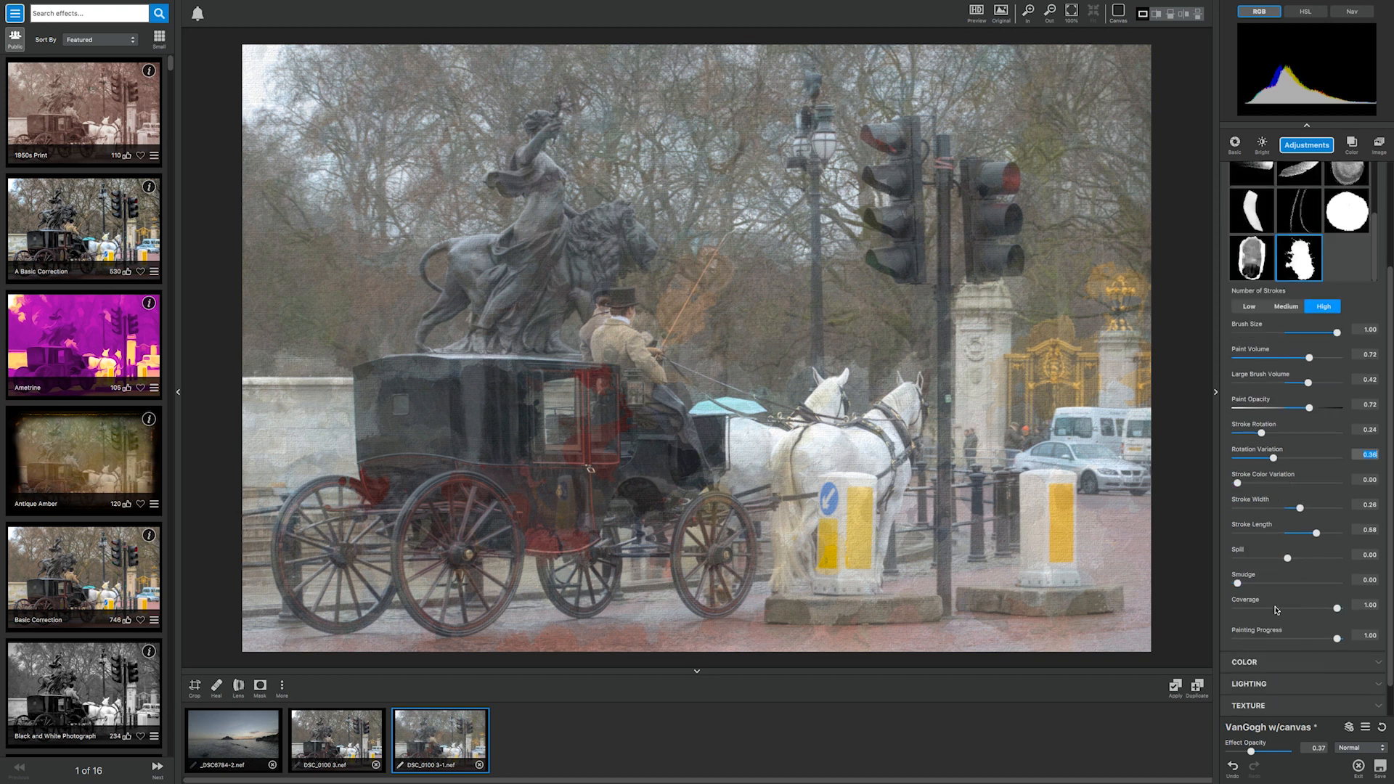
pyautogui.scroll(4, 1300, 305)
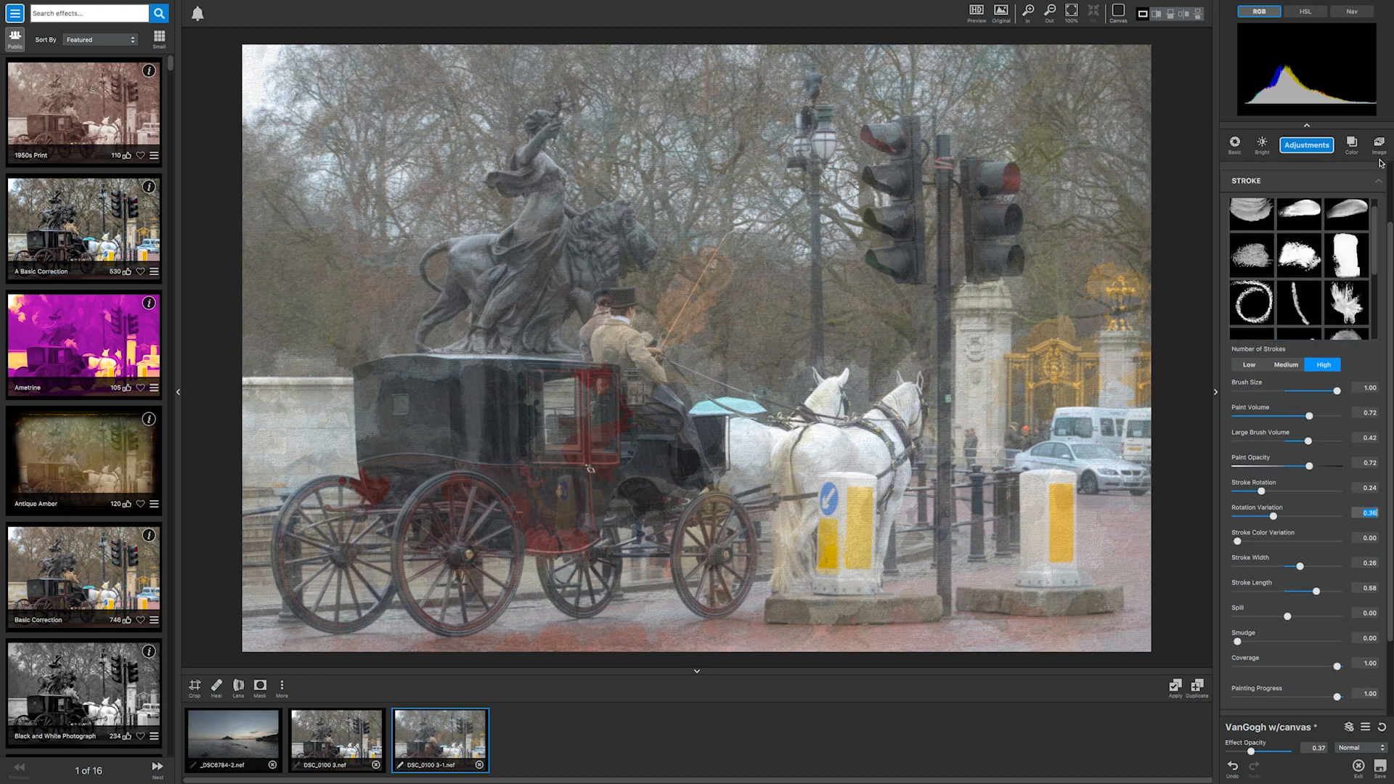
pyautogui.click(1380, 181)
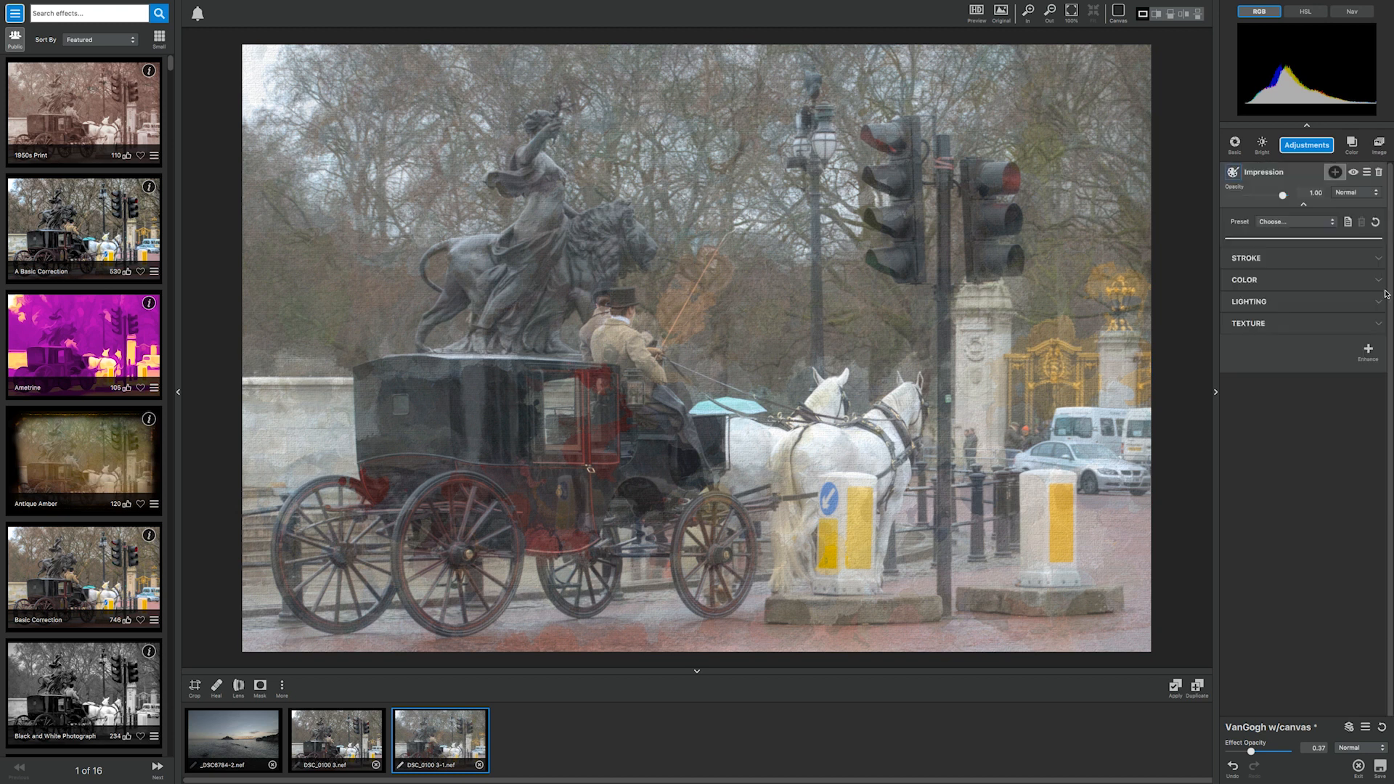
pyautogui.click(1174, 687)
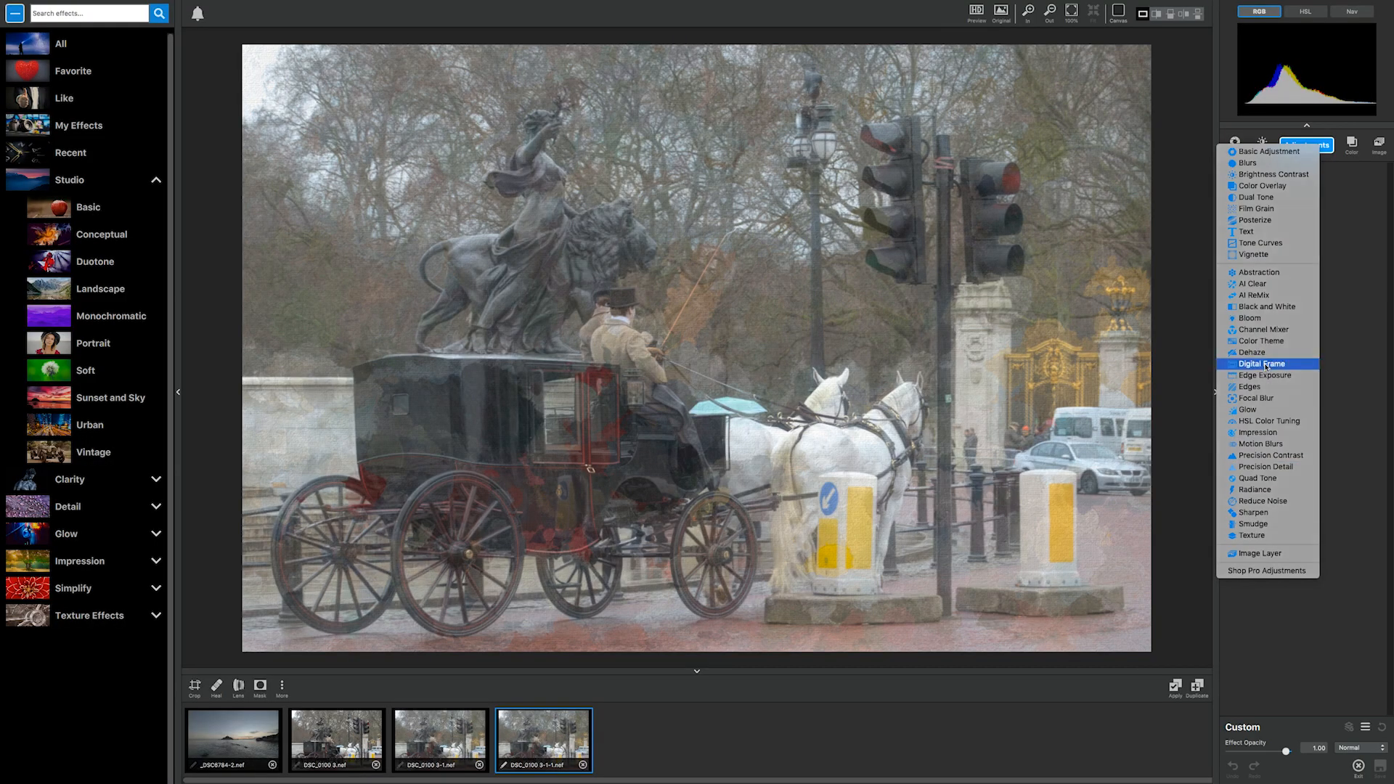
pyautogui.click(1266, 365)
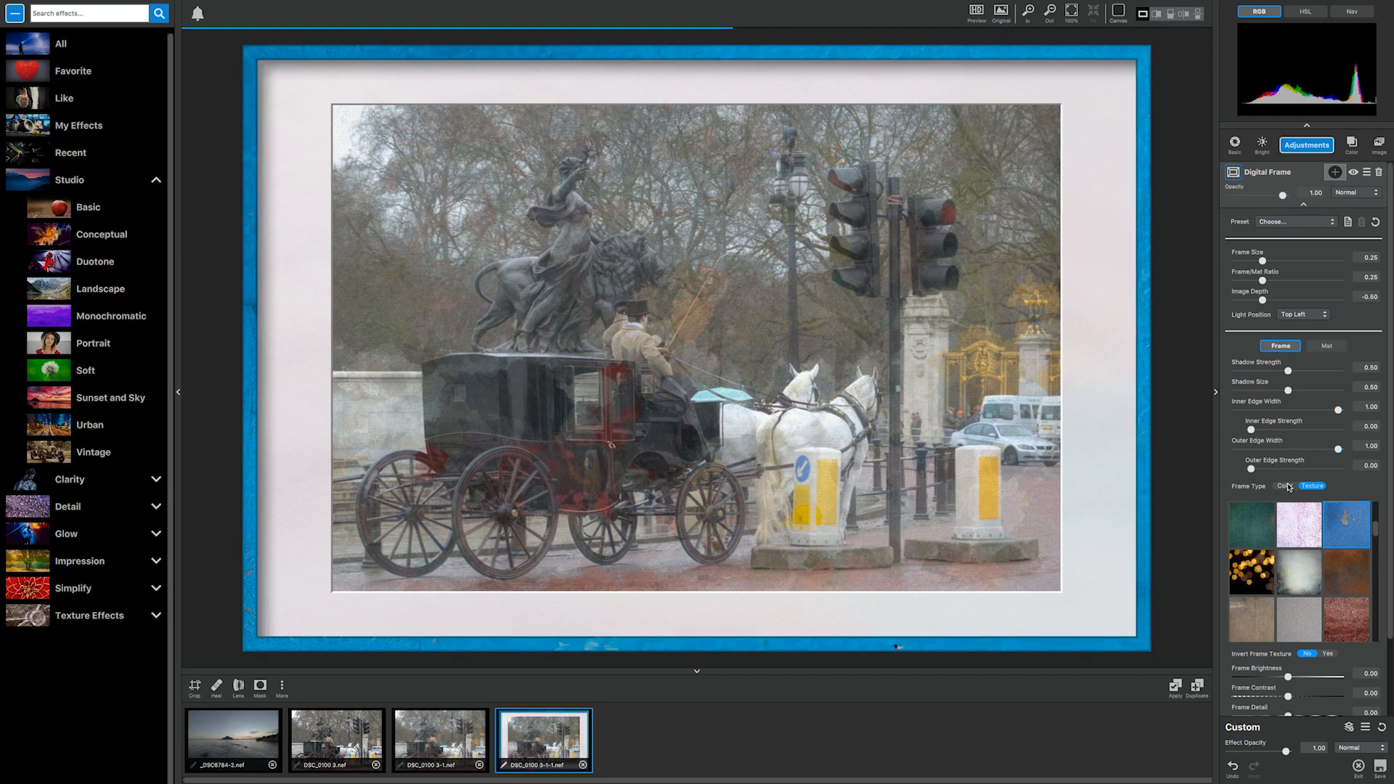
# Try a range of textures for the digital frame, such as the rusty, dark blue, speckled black and plain grey ones
pyautogui.click(1339, 581)
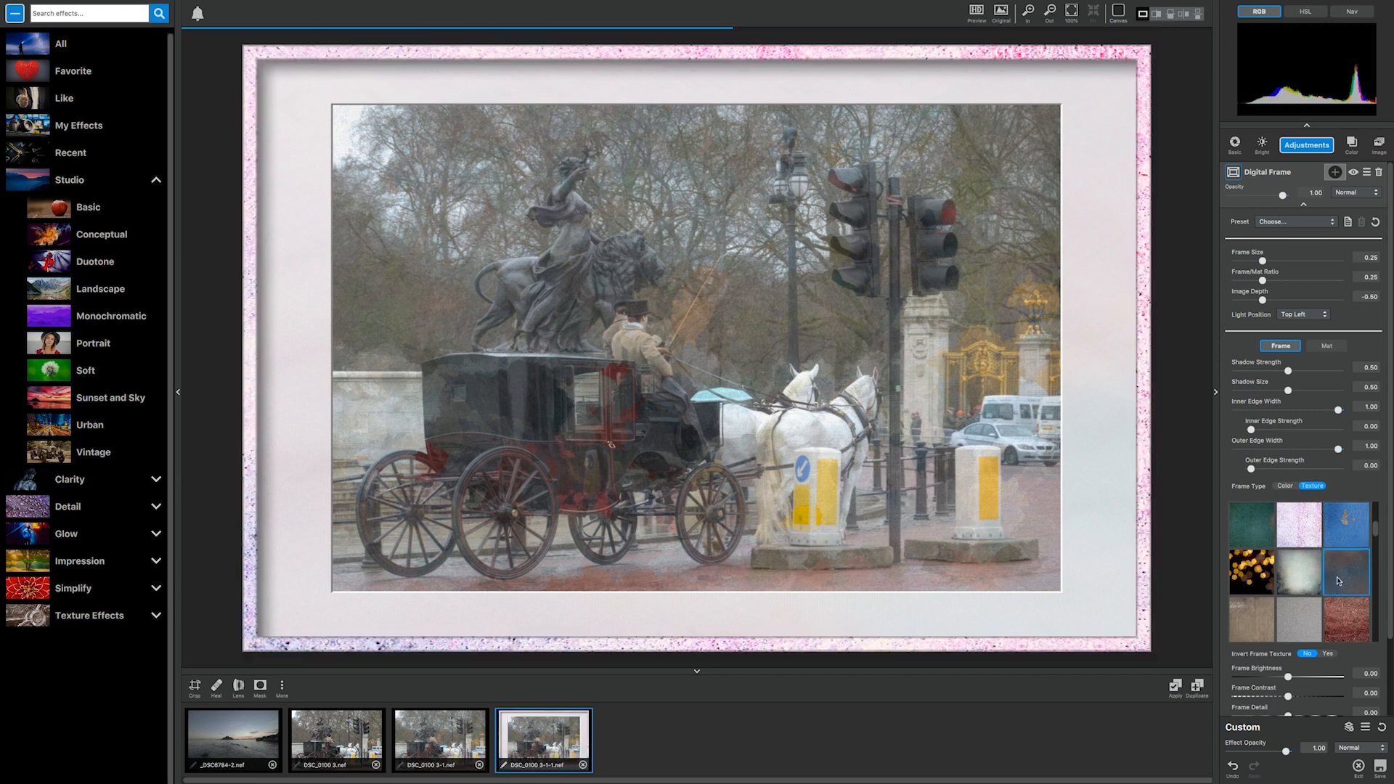
pyautogui.scroll(-3, 1331, 581)
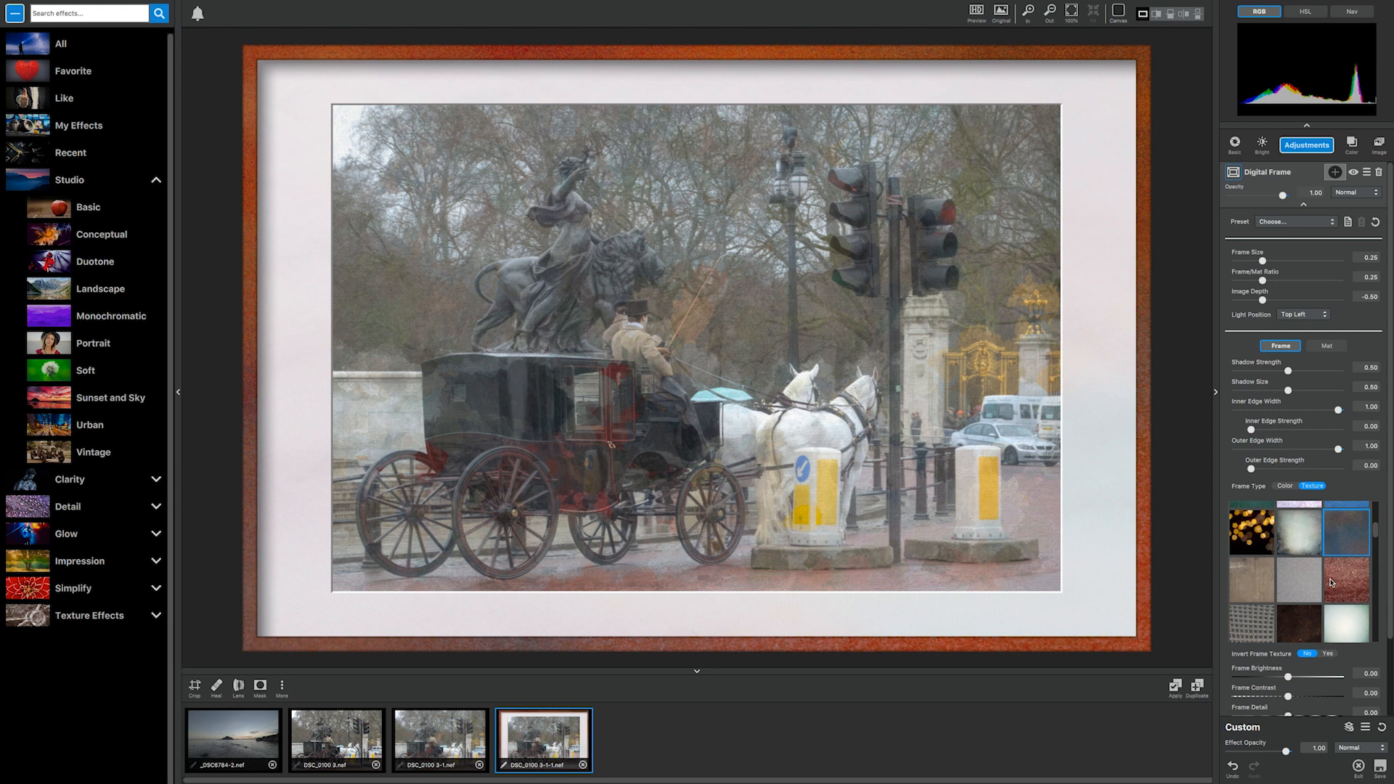
pyautogui.click(1307, 567)
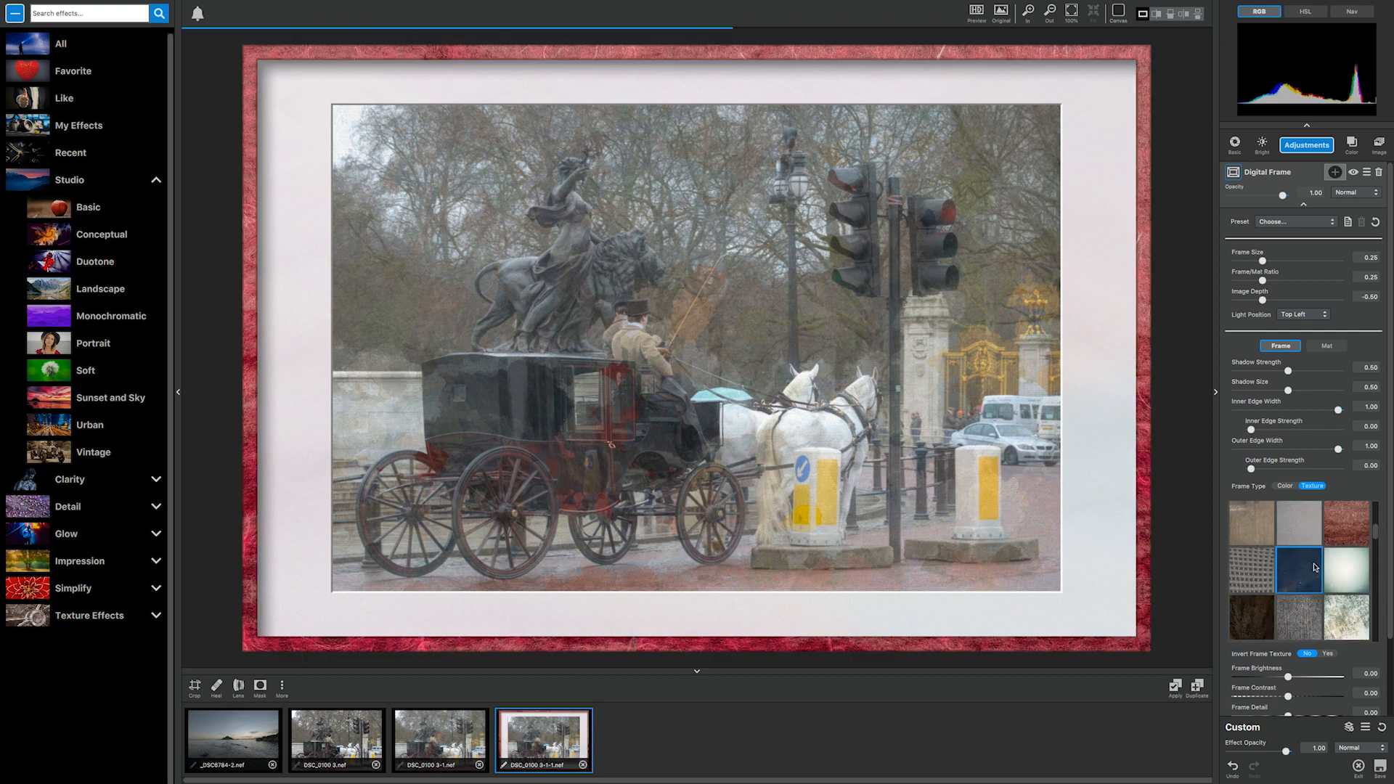
pyautogui.scroll(-3, 1333, 579)
pyautogui.click(1346, 581)
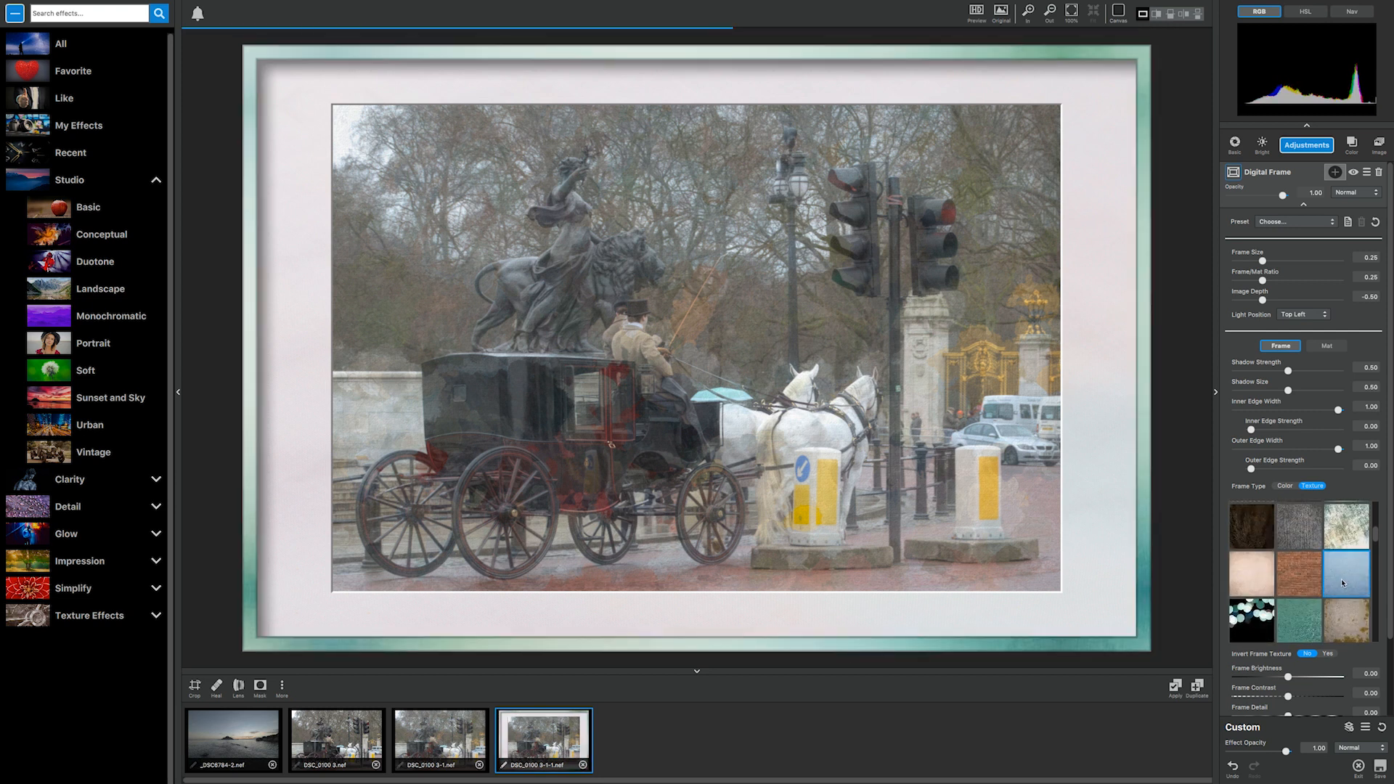
pyautogui.scroll(-3, 1342, 583)
pyautogui.click(1310, 584)
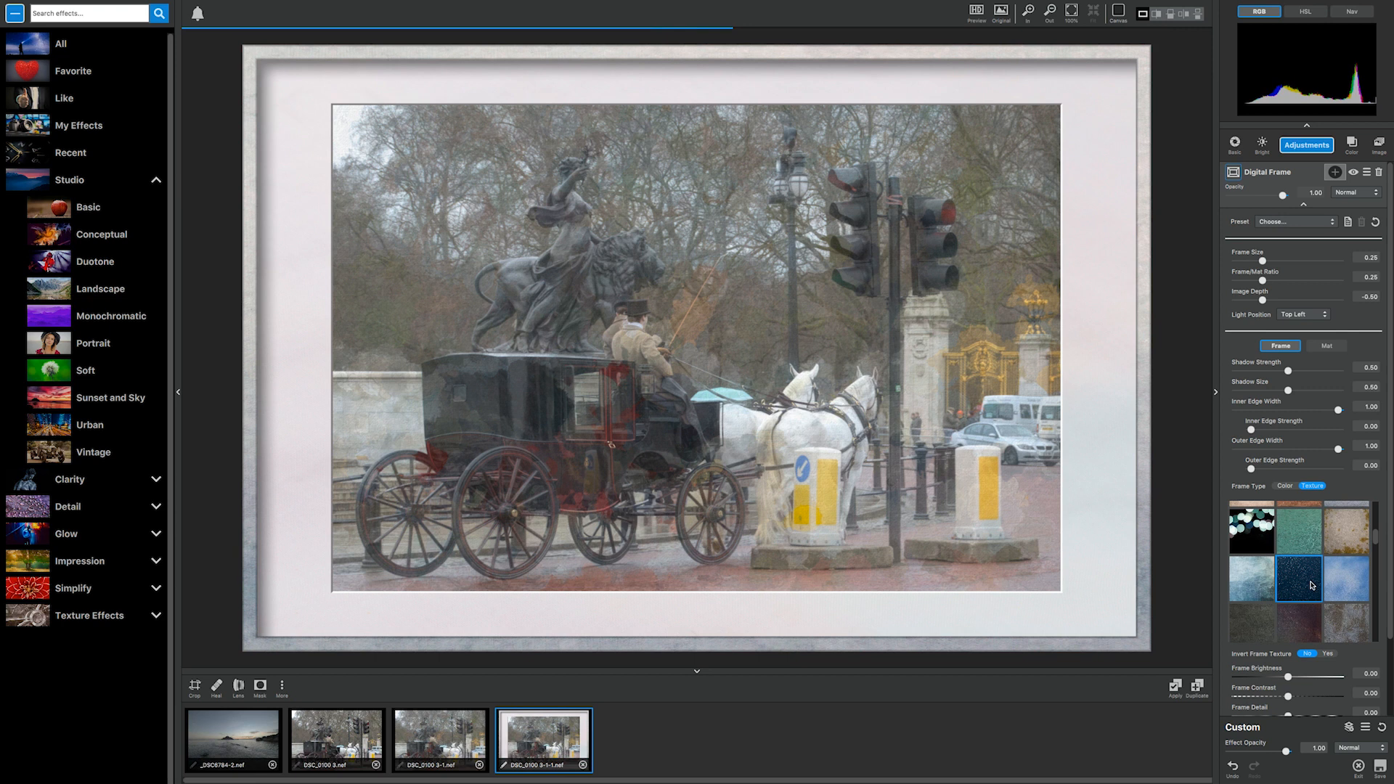
pyautogui.click(1265, 530)
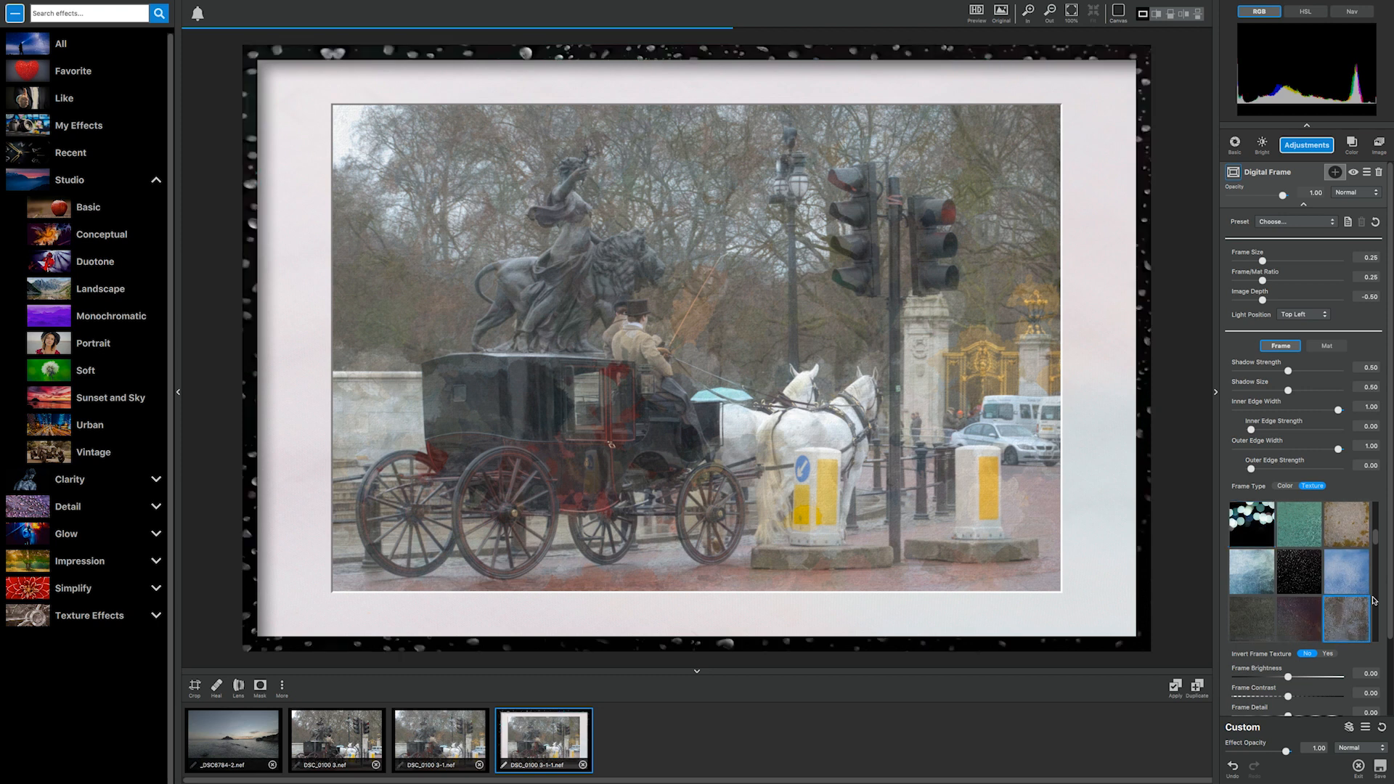
pyautogui.click(1347, 526)
pyautogui.scroll(-5, 1353, 581)
pyautogui.click(1354, 603)
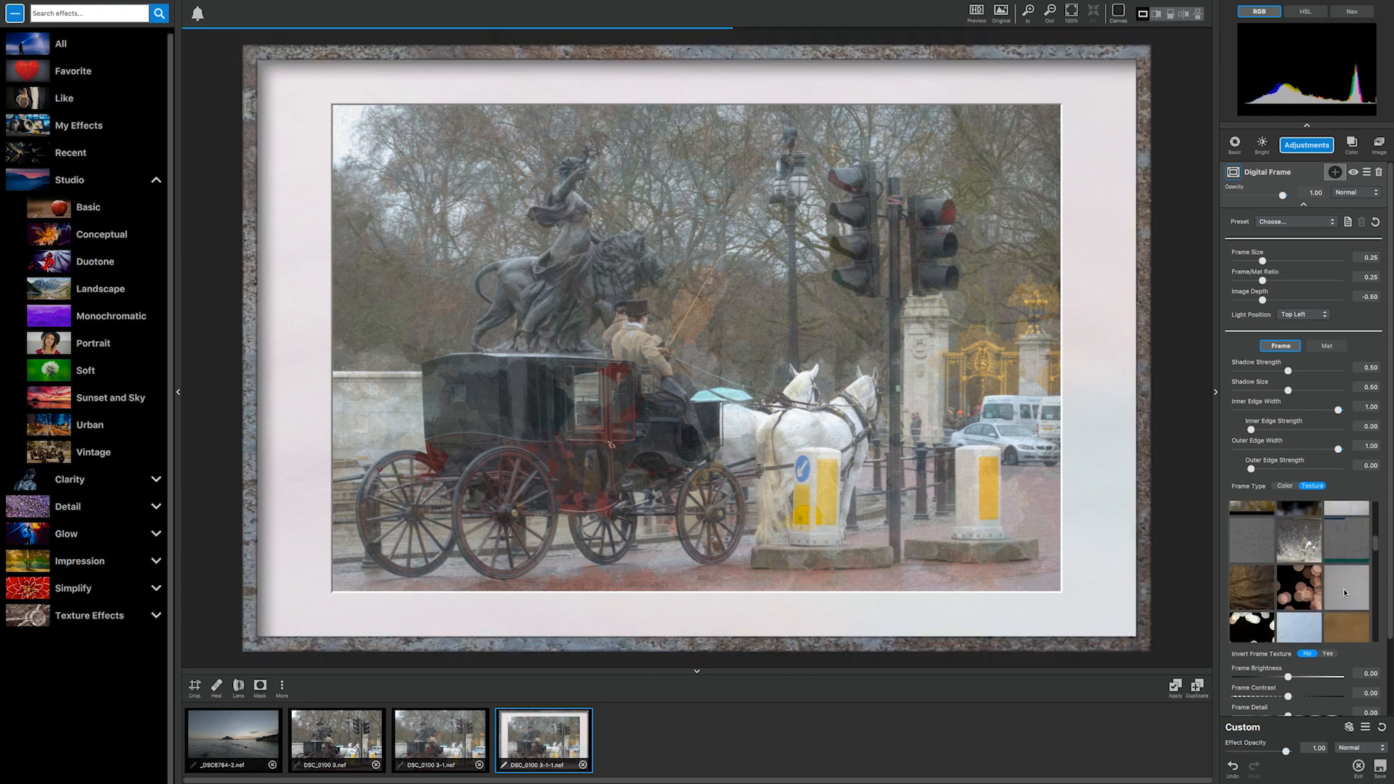
pyautogui.scroll(-2, 1336, 603)
pyautogui.click(1322, 621)
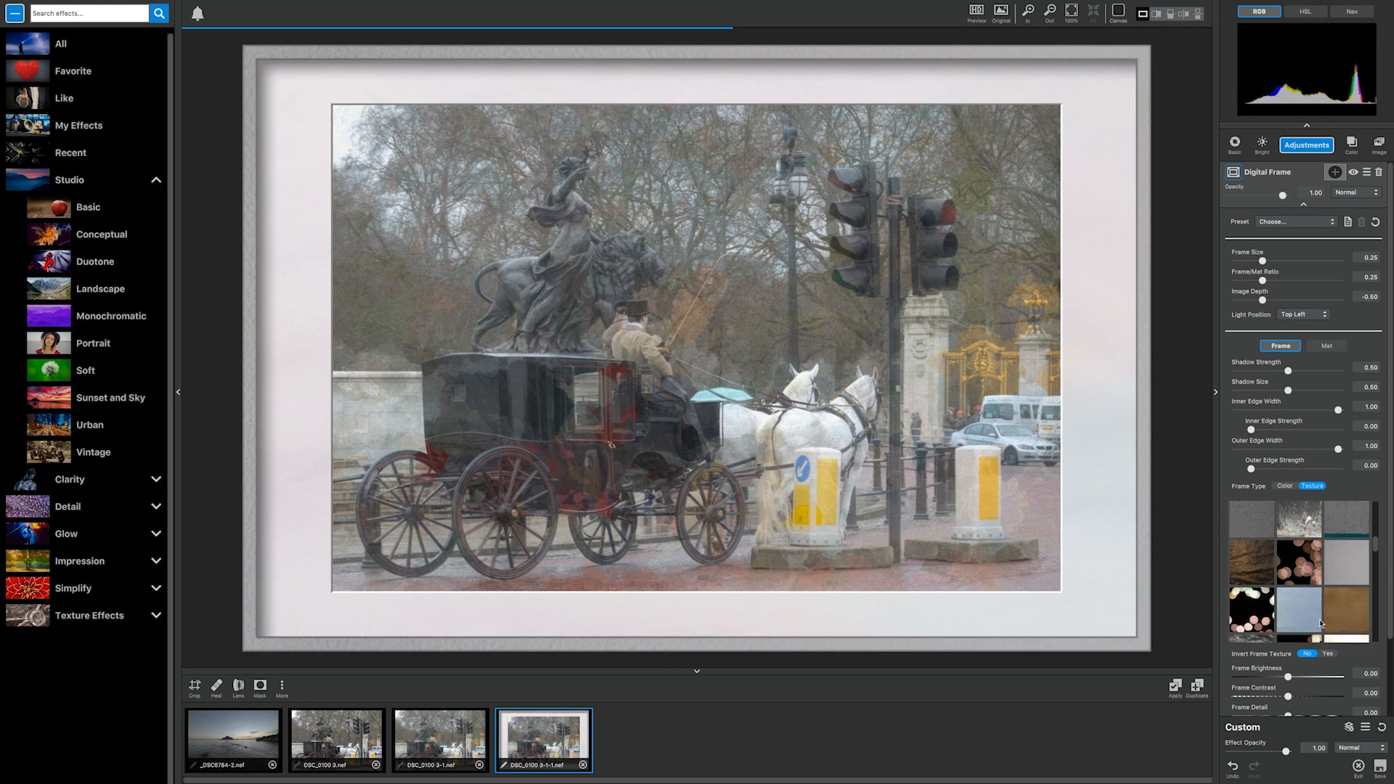
# Change the frame type to Color and choose a dark navy blue from the colour wheel as the frame color
pyautogui.click(1284, 487)
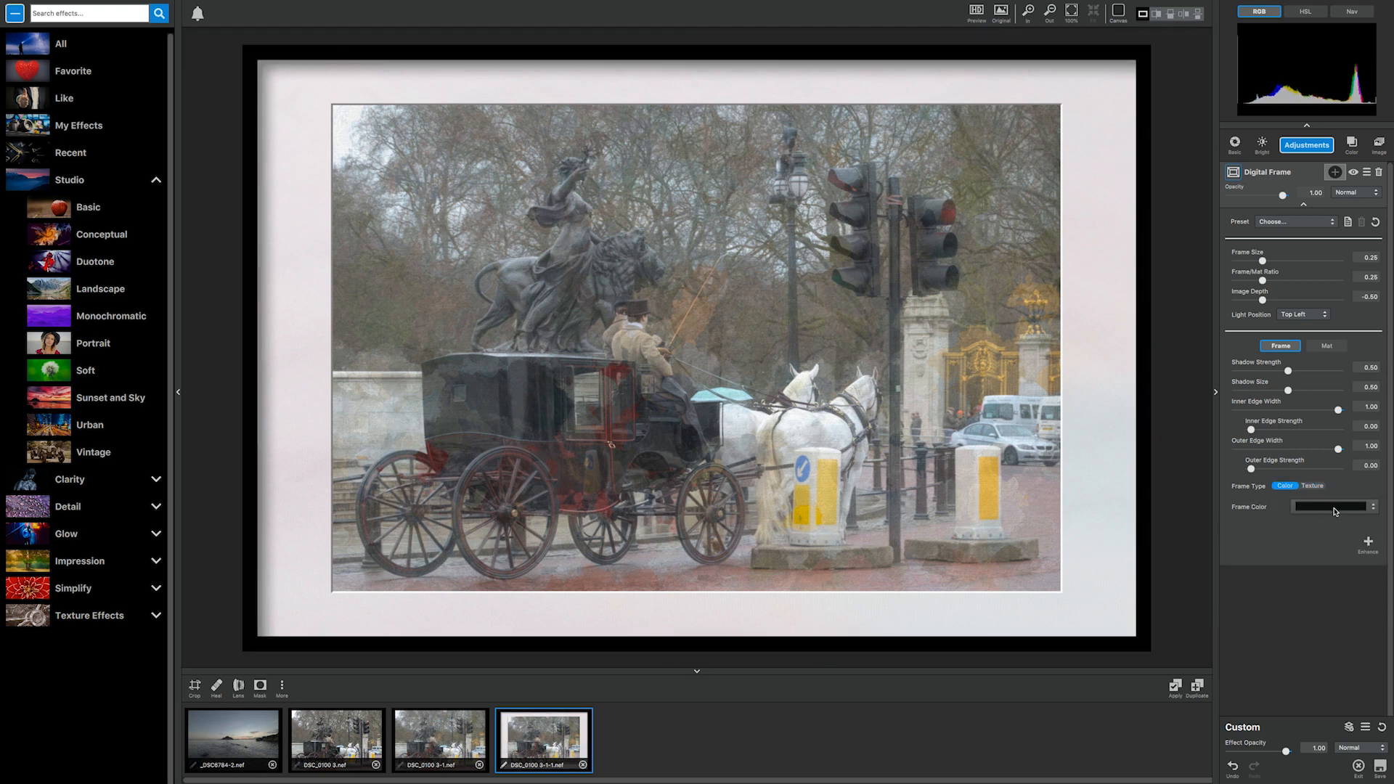
pyautogui.click(1333, 512)
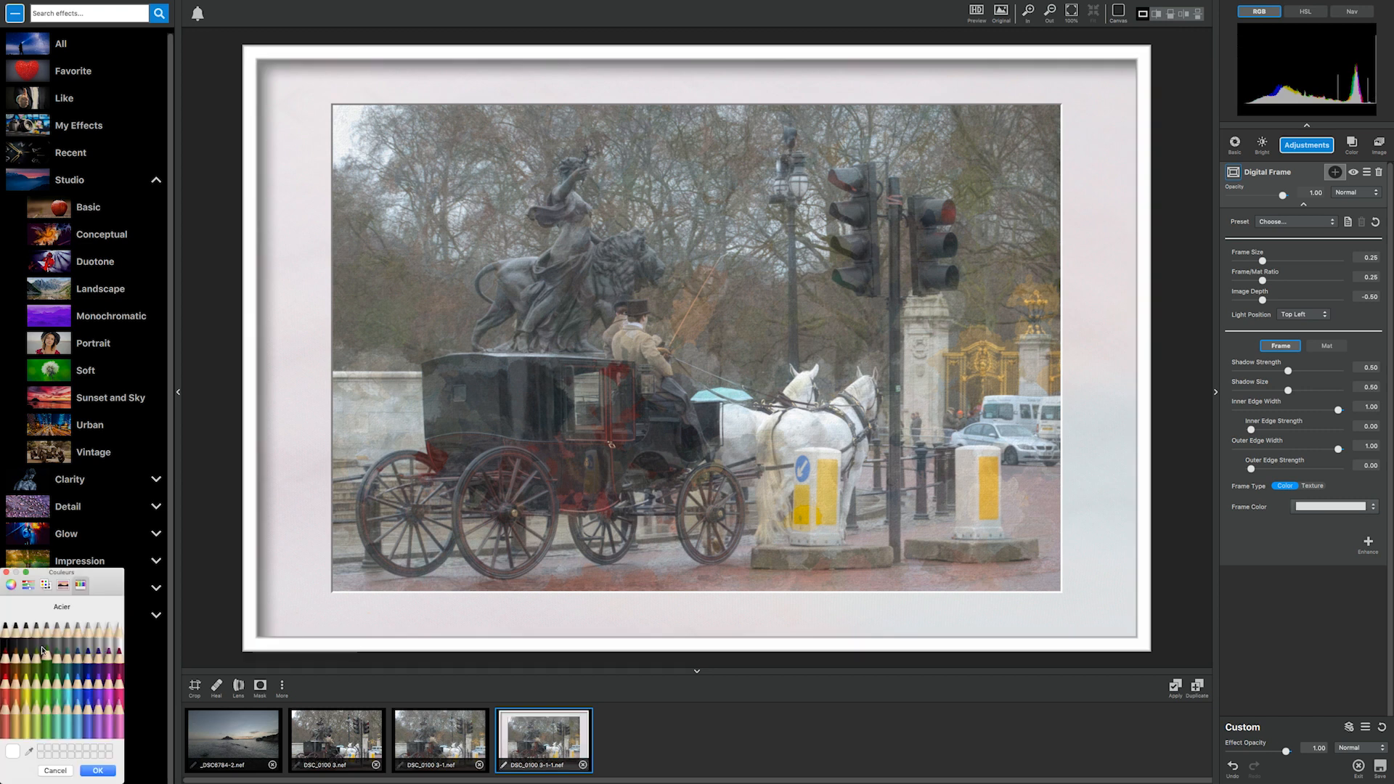
pyautogui.click(62, 586)
pyautogui.click(61, 665)
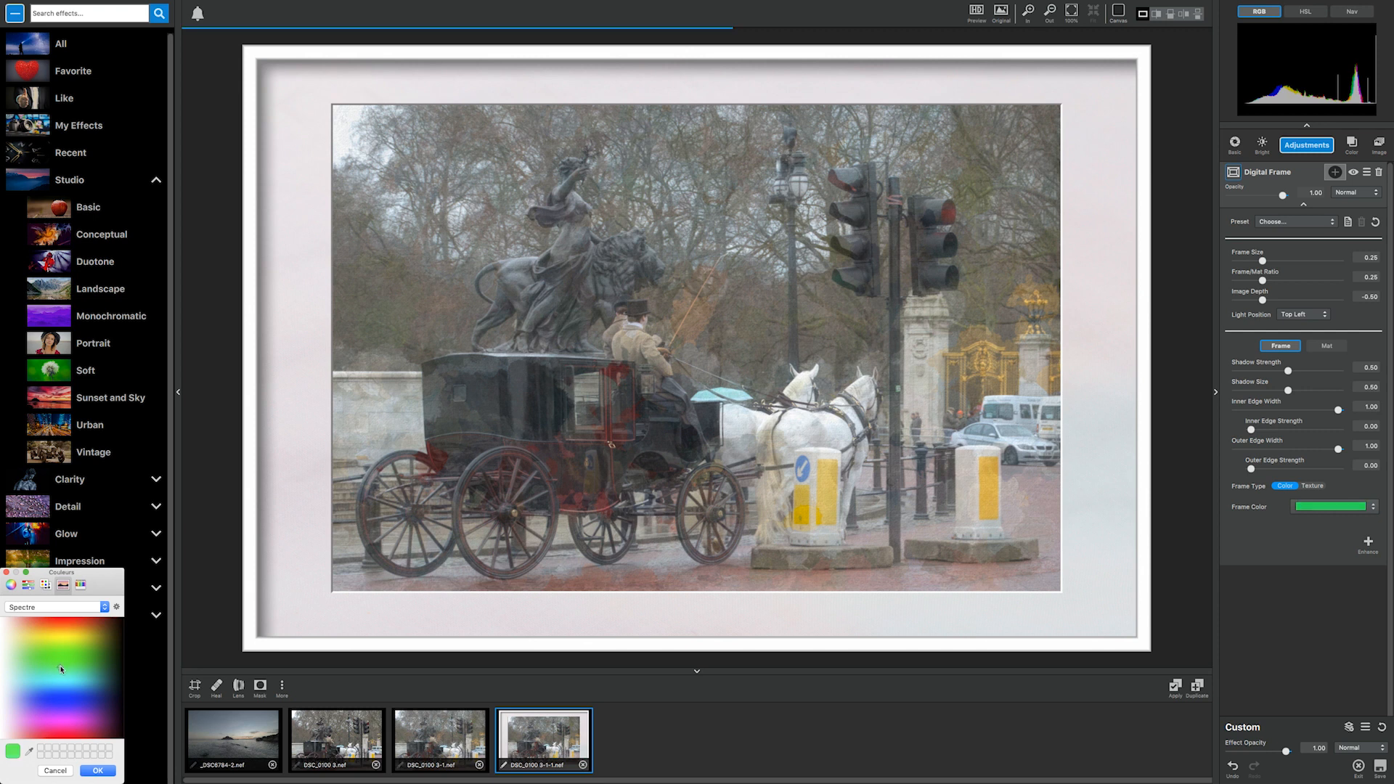
pyautogui.click(11, 586)
pyautogui.moveTo(44, 611); pyautogui.dragTo(79, 734)
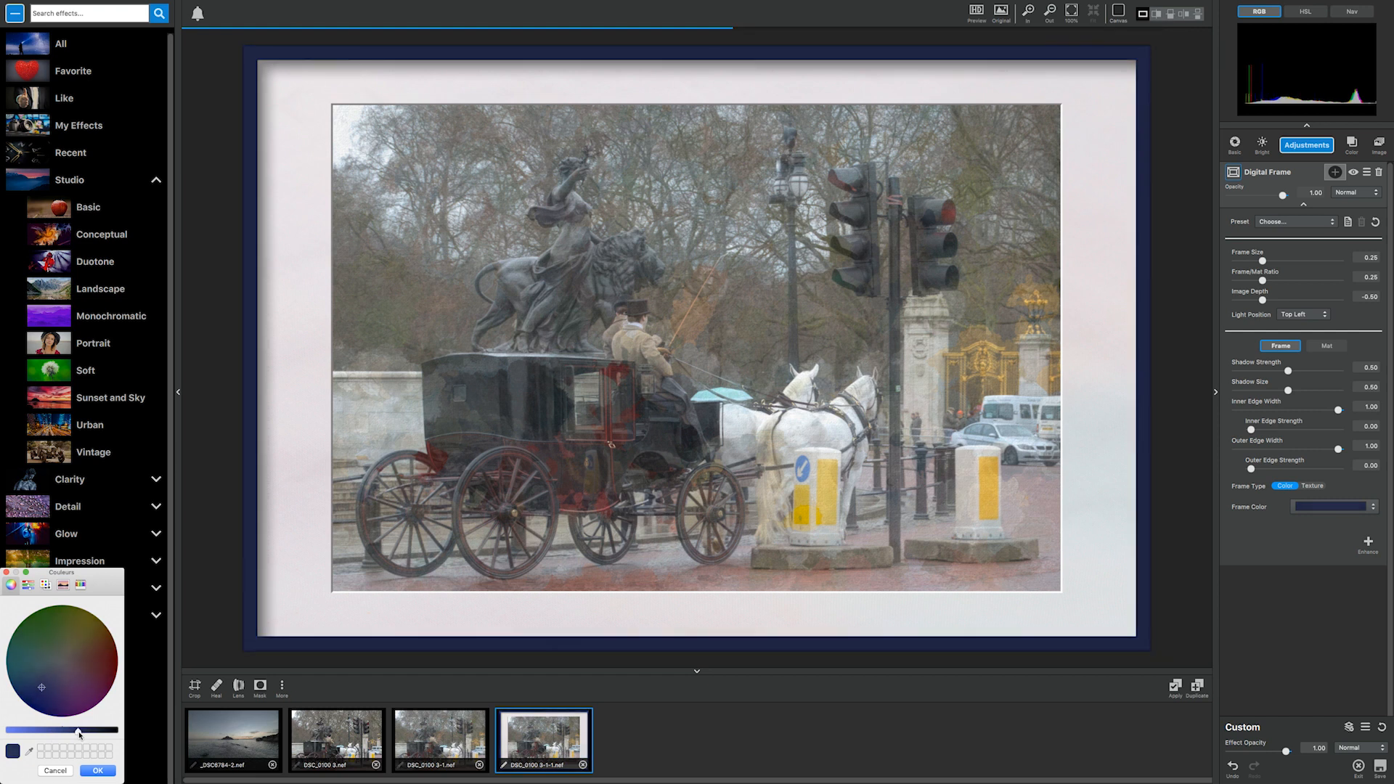
# Set the frame's shadow strength to 0.76 and shadow size to about 0.75, and open the mat settings
pyautogui.click(1302, 371)
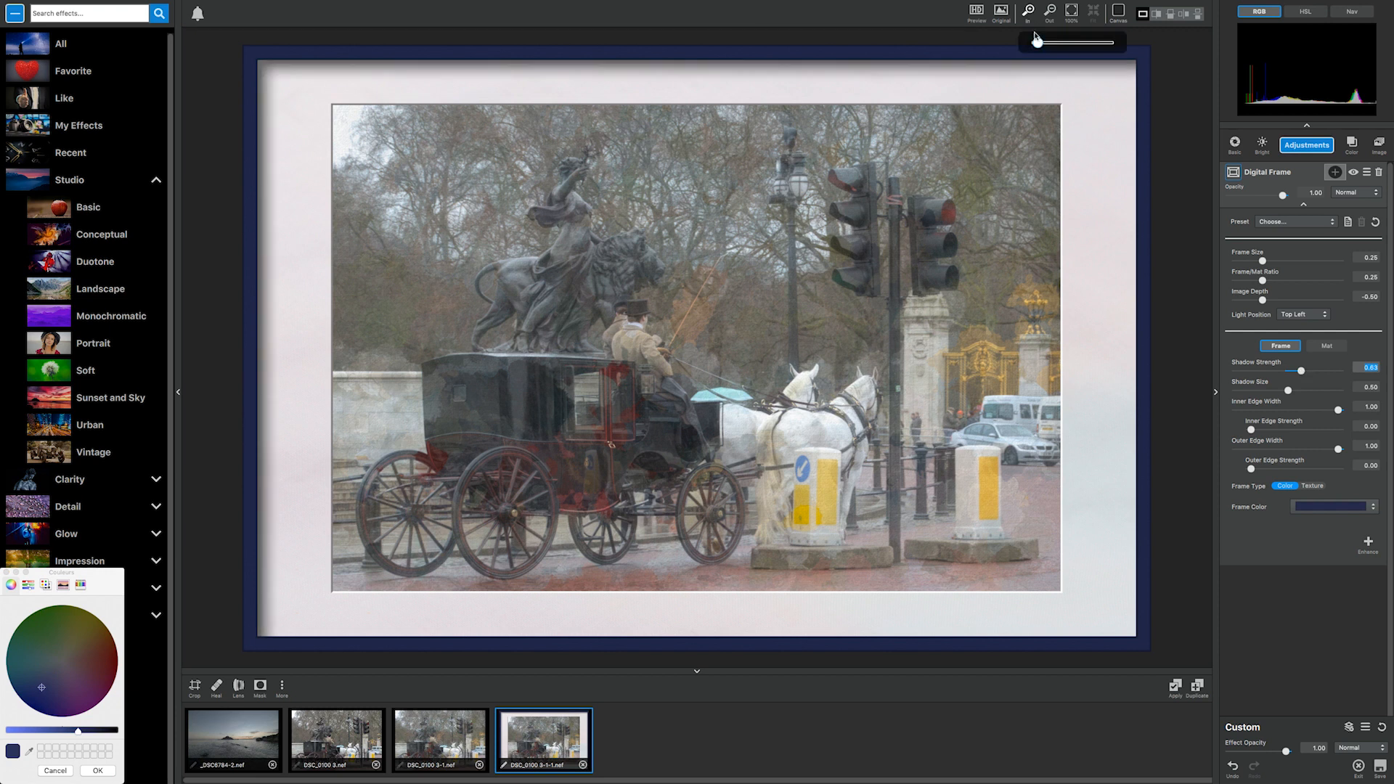
pyautogui.click(1314, 371)
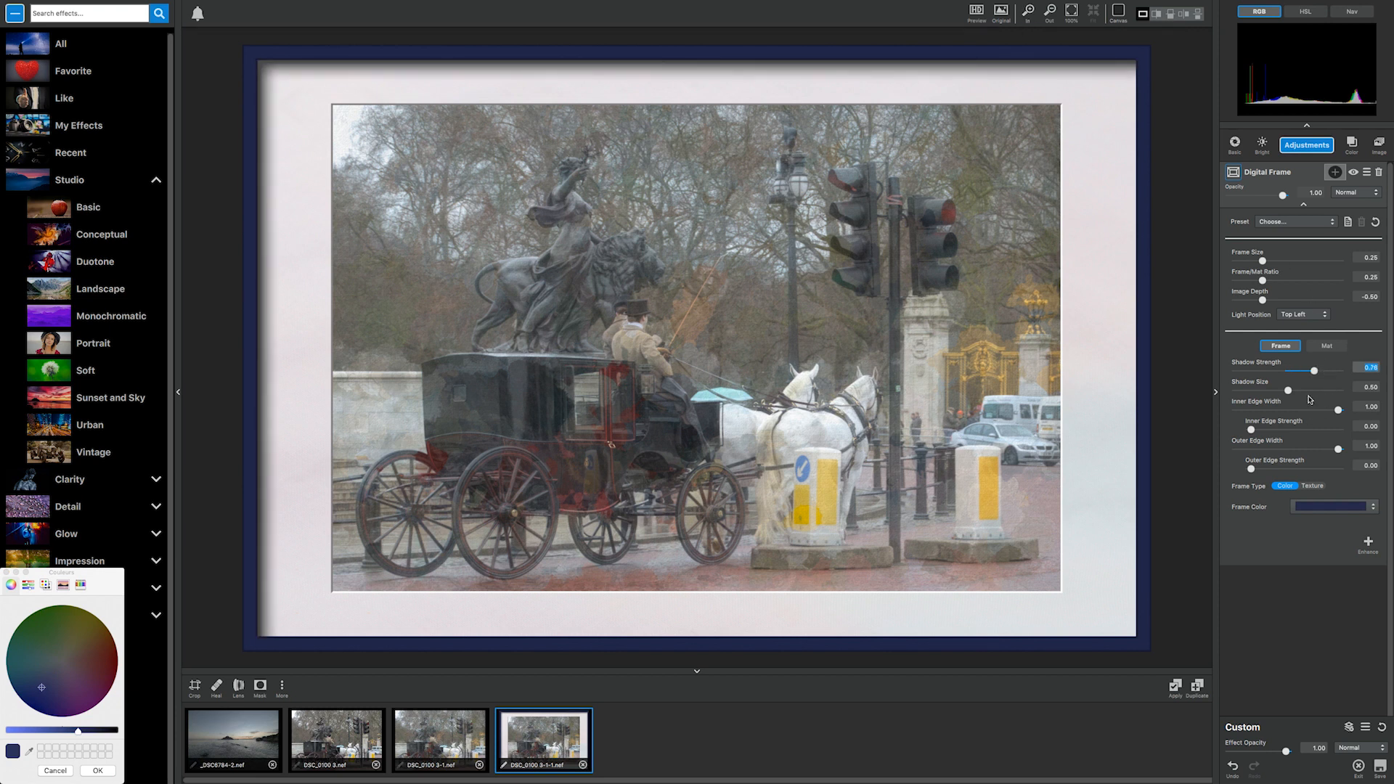
pyautogui.click(1312, 390)
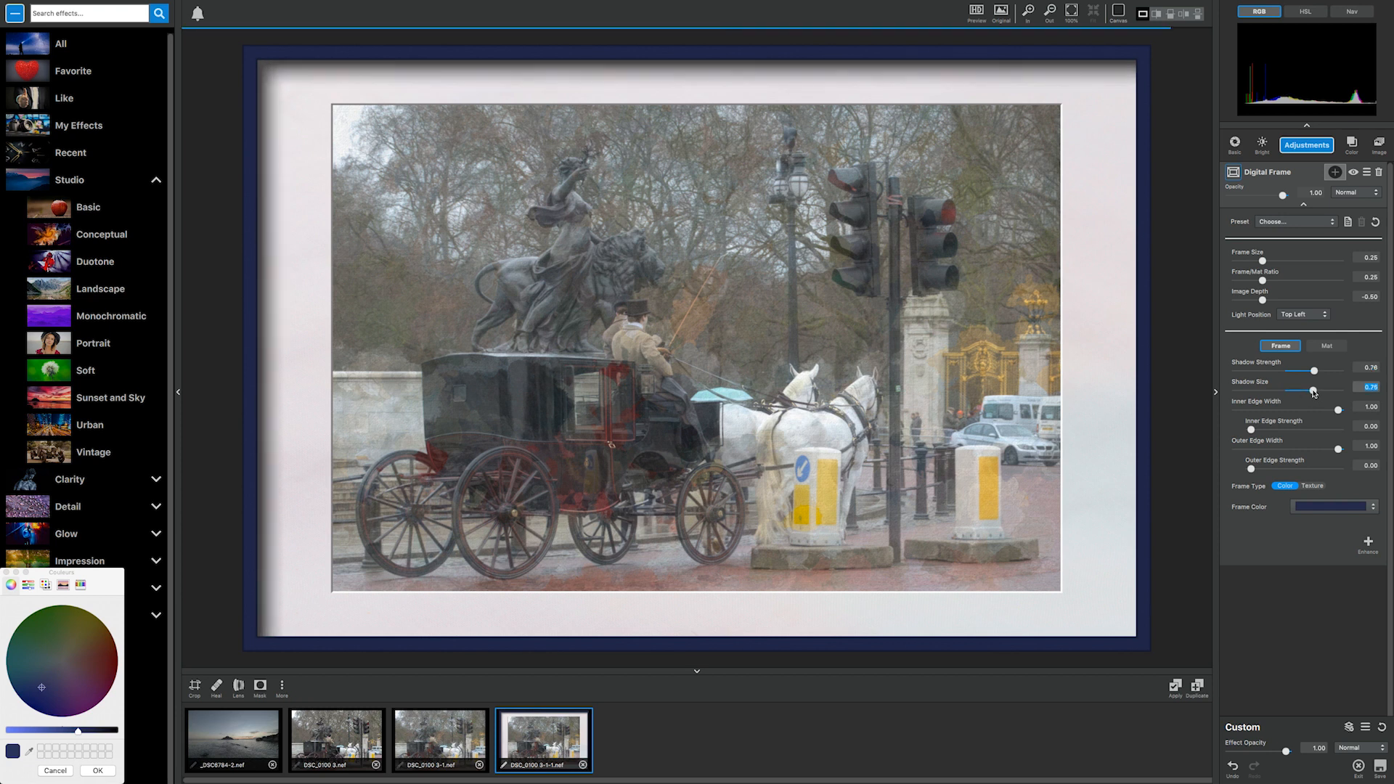
pyautogui.click(1326, 347)
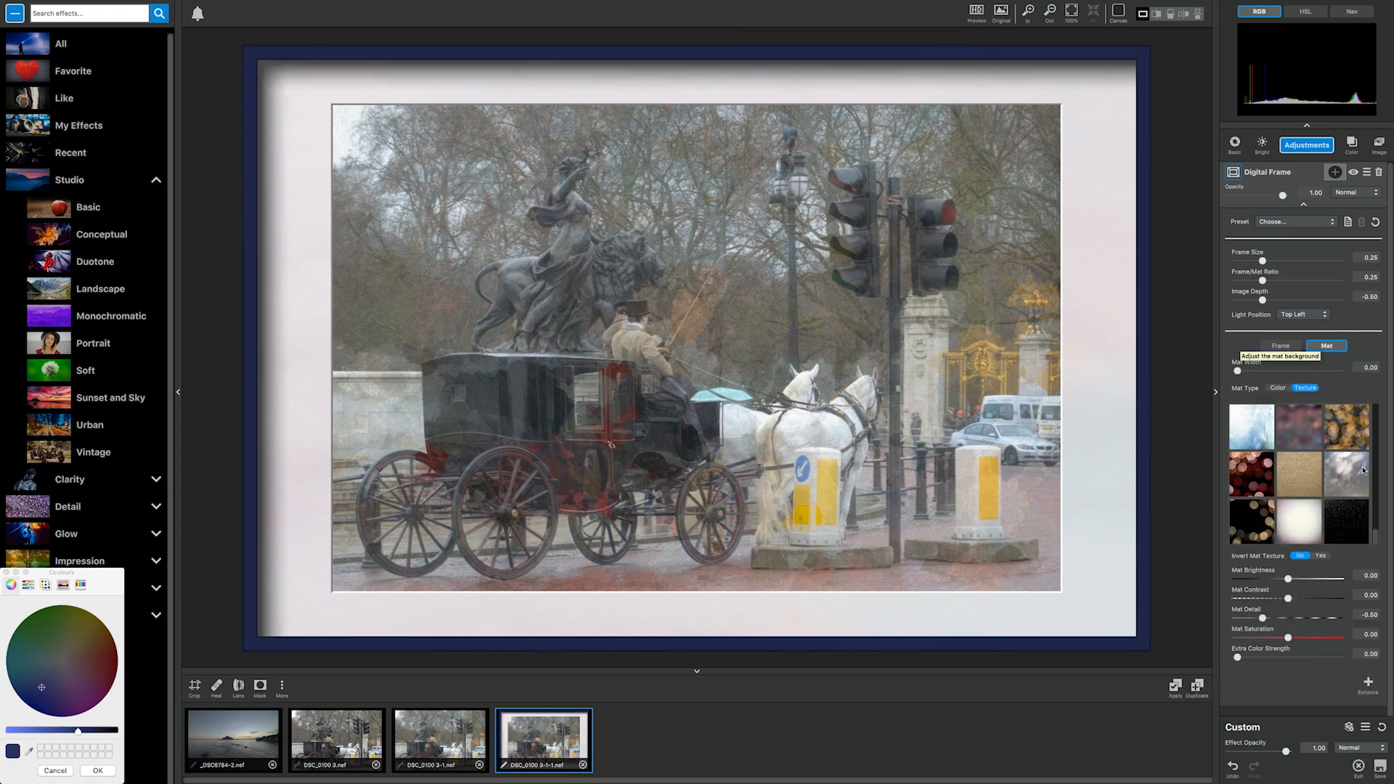
# Set the mat brightness to about 0.45 and mat contrast to 0.50, and compare the framed picture with its earlier versions
pyautogui.moveTo(1290, 600); pyautogui.dragTo(1311, 578)
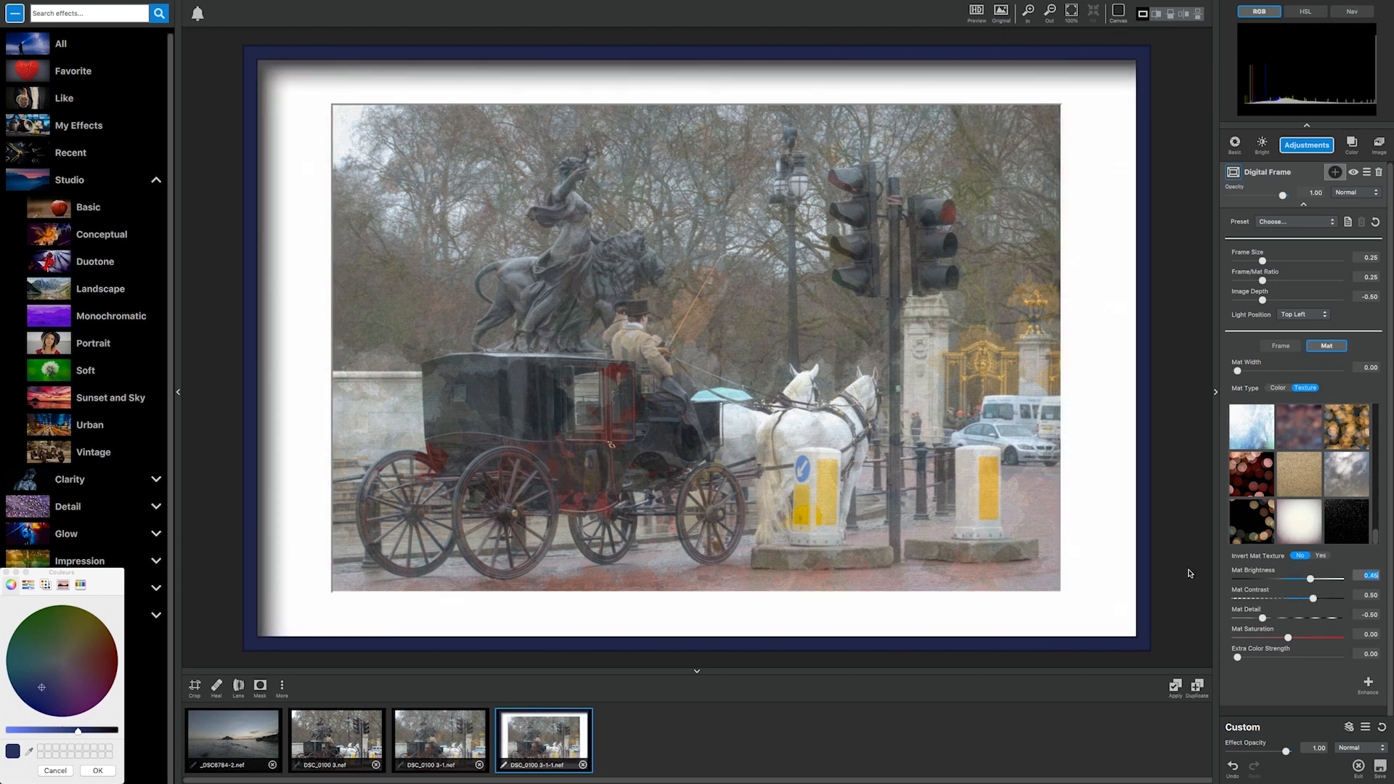
pyautogui.click(1003, 11)
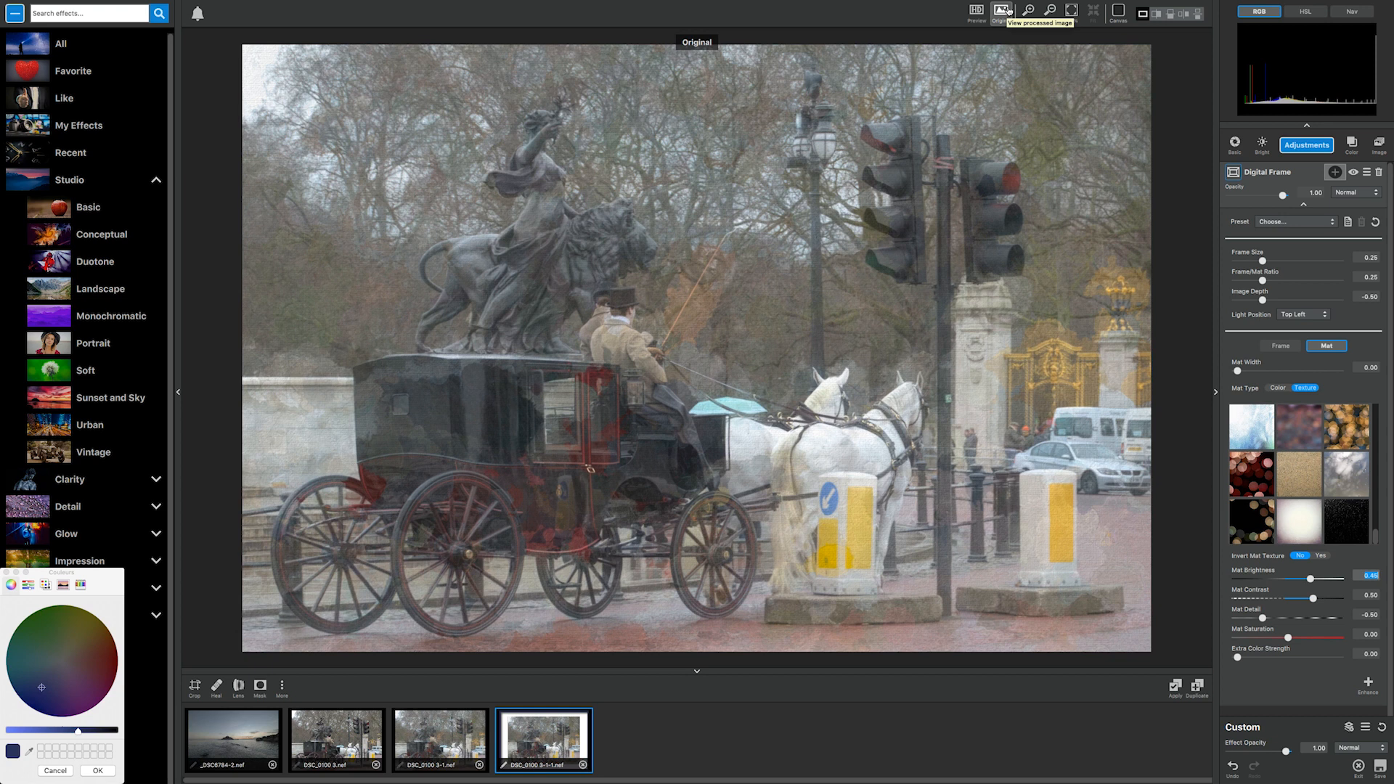
pyautogui.click(1008, 10)
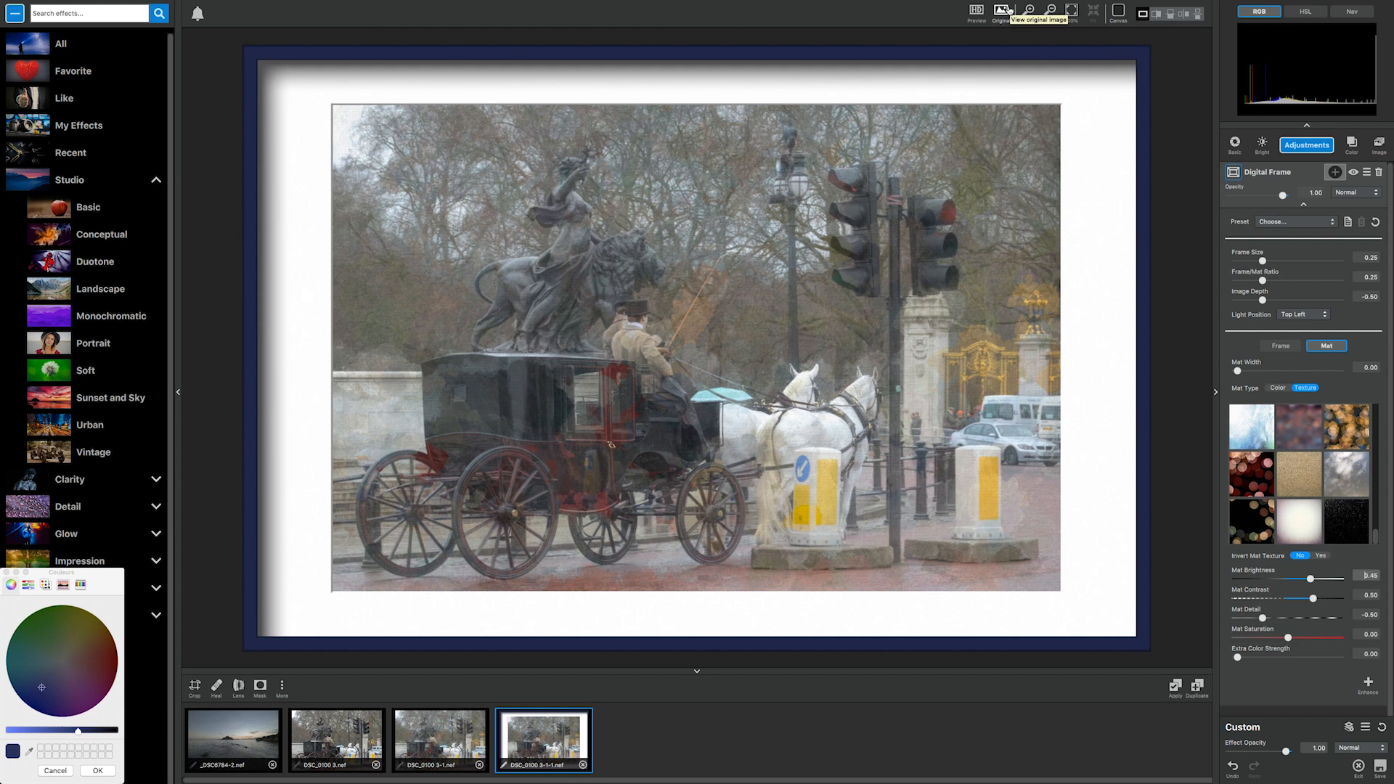
pyautogui.click(348, 735)
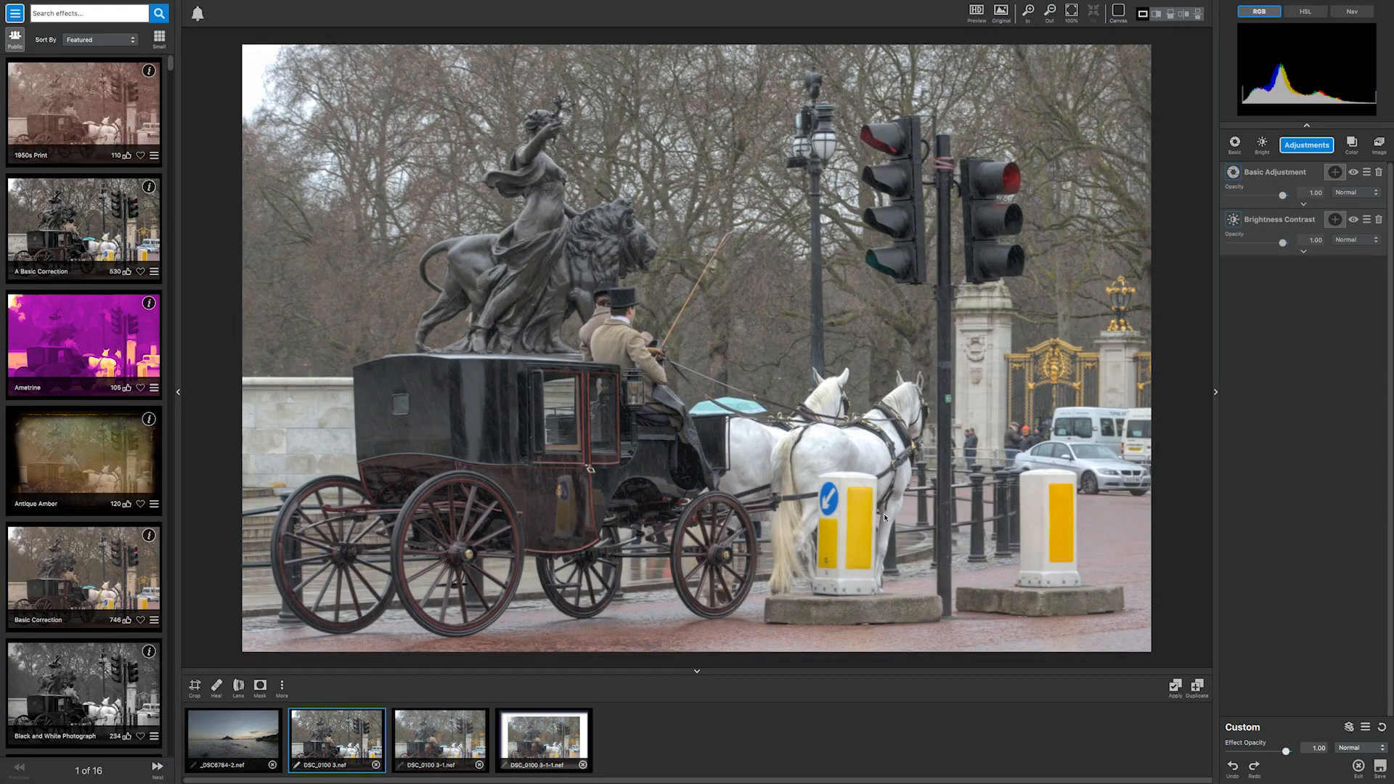
pyautogui.click(545, 740)
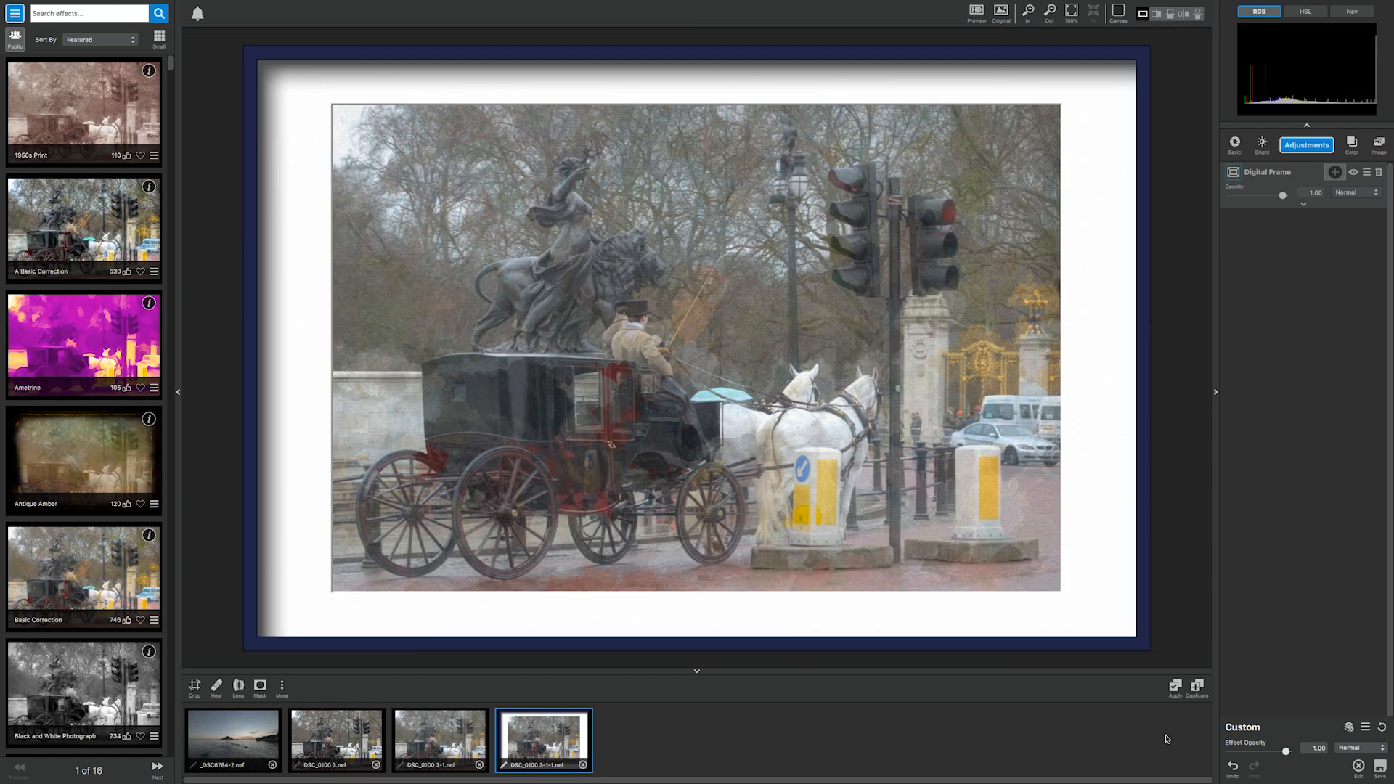
# Add a Text adjustment to the framed picture and replace its sample text with "London"
pyautogui.click(1312, 145)
pyautogui.click(1283, 230)
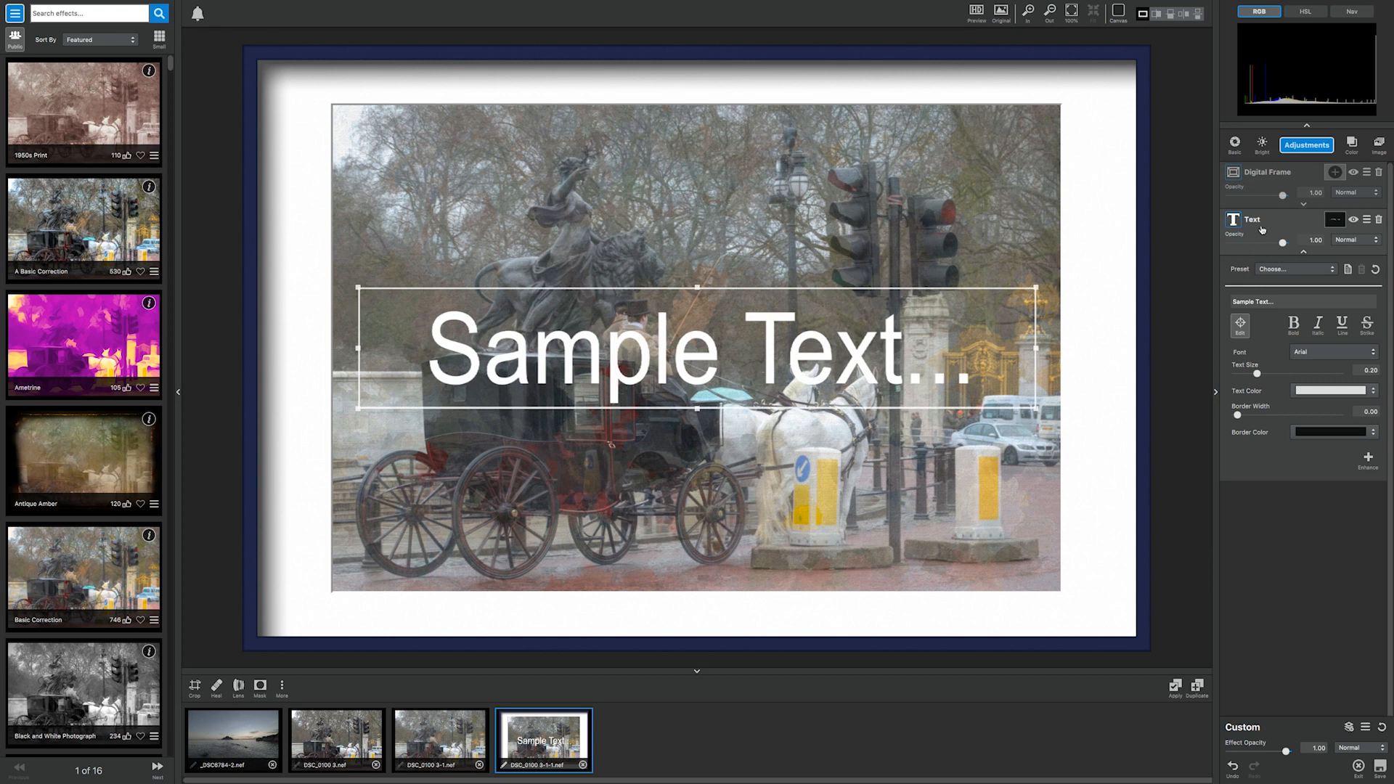
pyautogui.click(1319, 302)
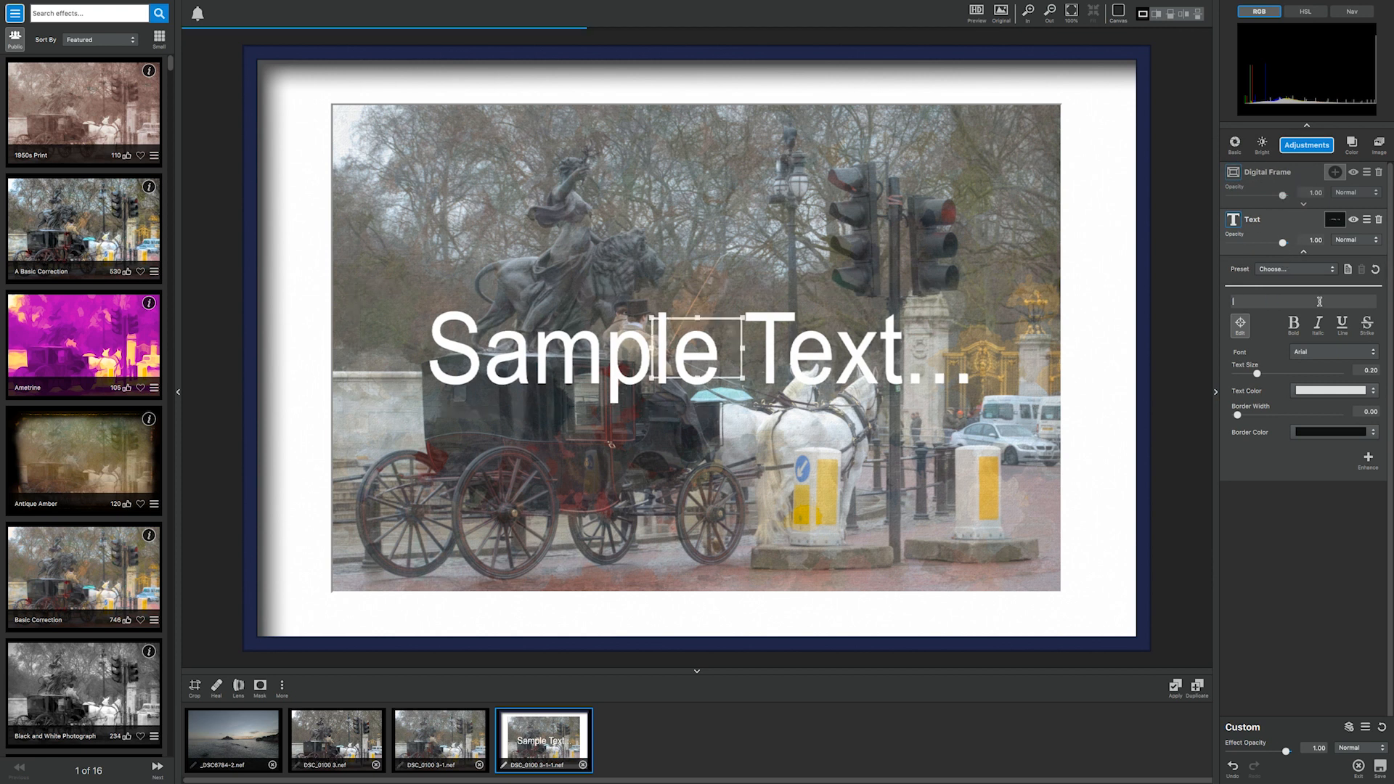
pyautogui.write('Lodnon')
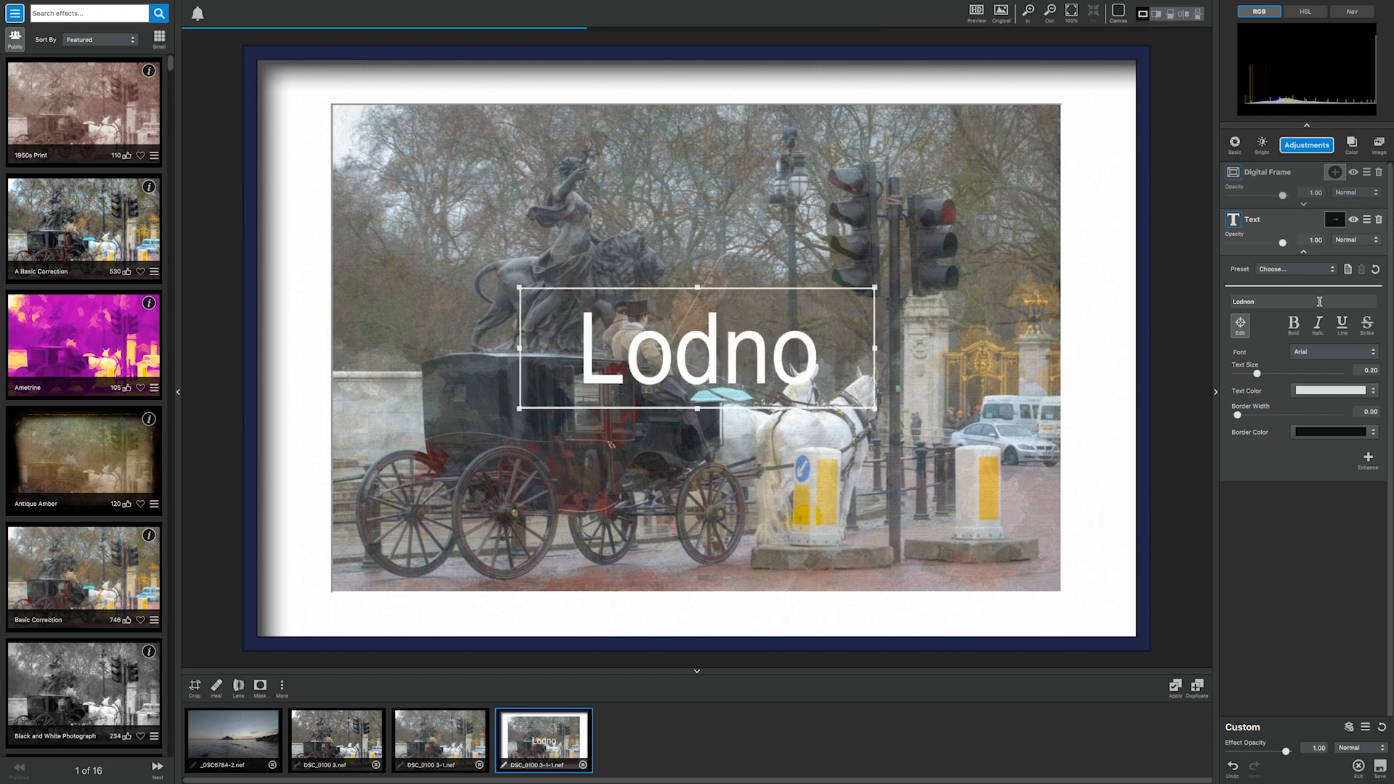
pyautogui.press('BackSpace')
pyautogui.press('BackSpace')
pyautogui.press('BackSpace')
pyautogui.press('BackSpace')
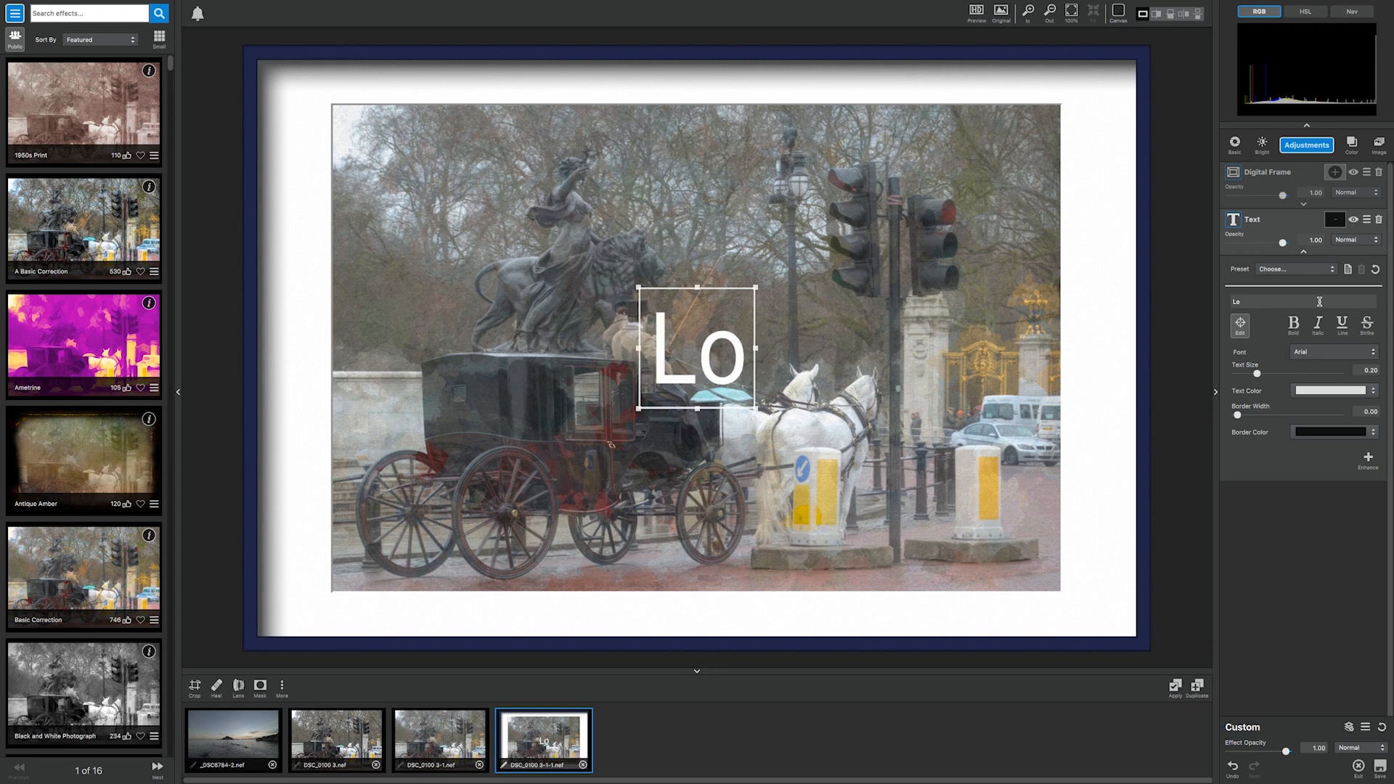
pyautogui.write('ndon')
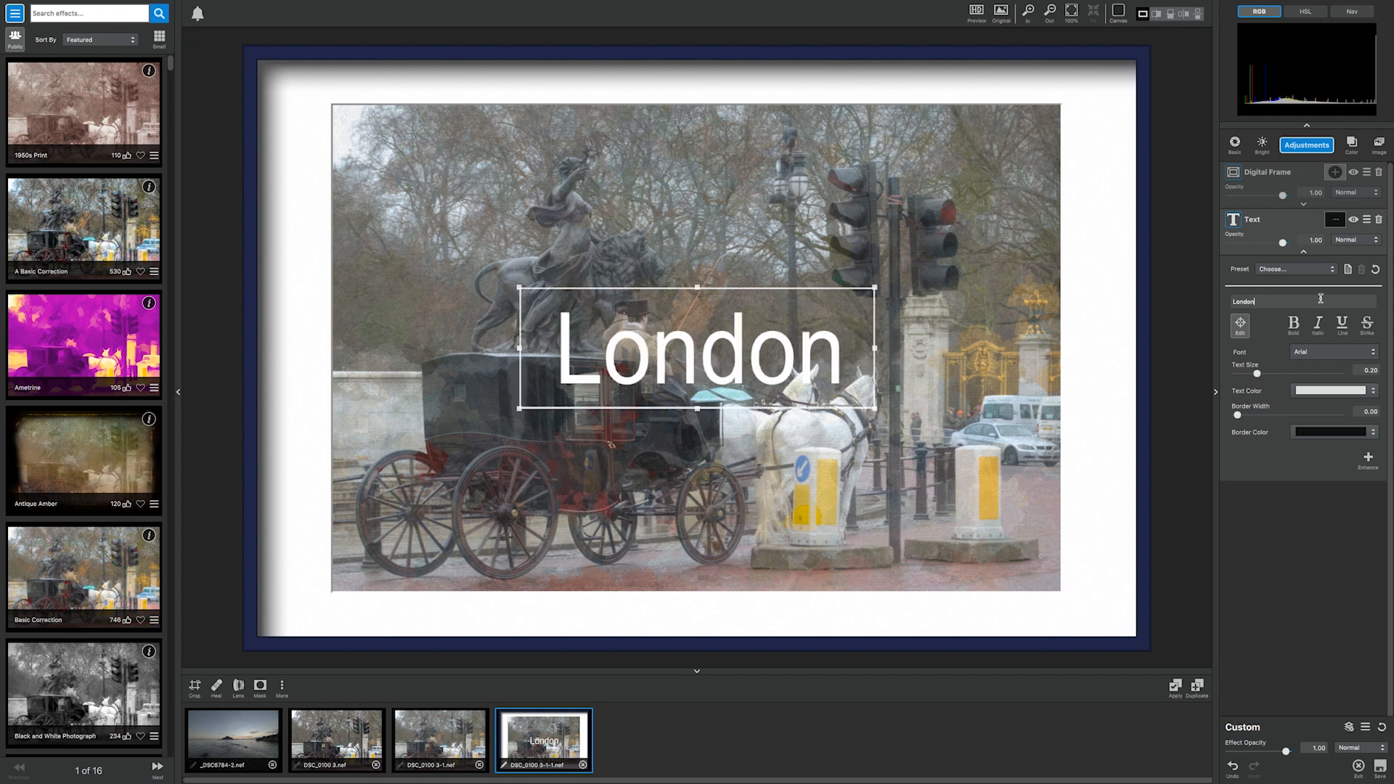
# Choose a medium blue from the colour wheel as the text color and set the text's border width to about 0.30
pyautogui.click(1371, 392)
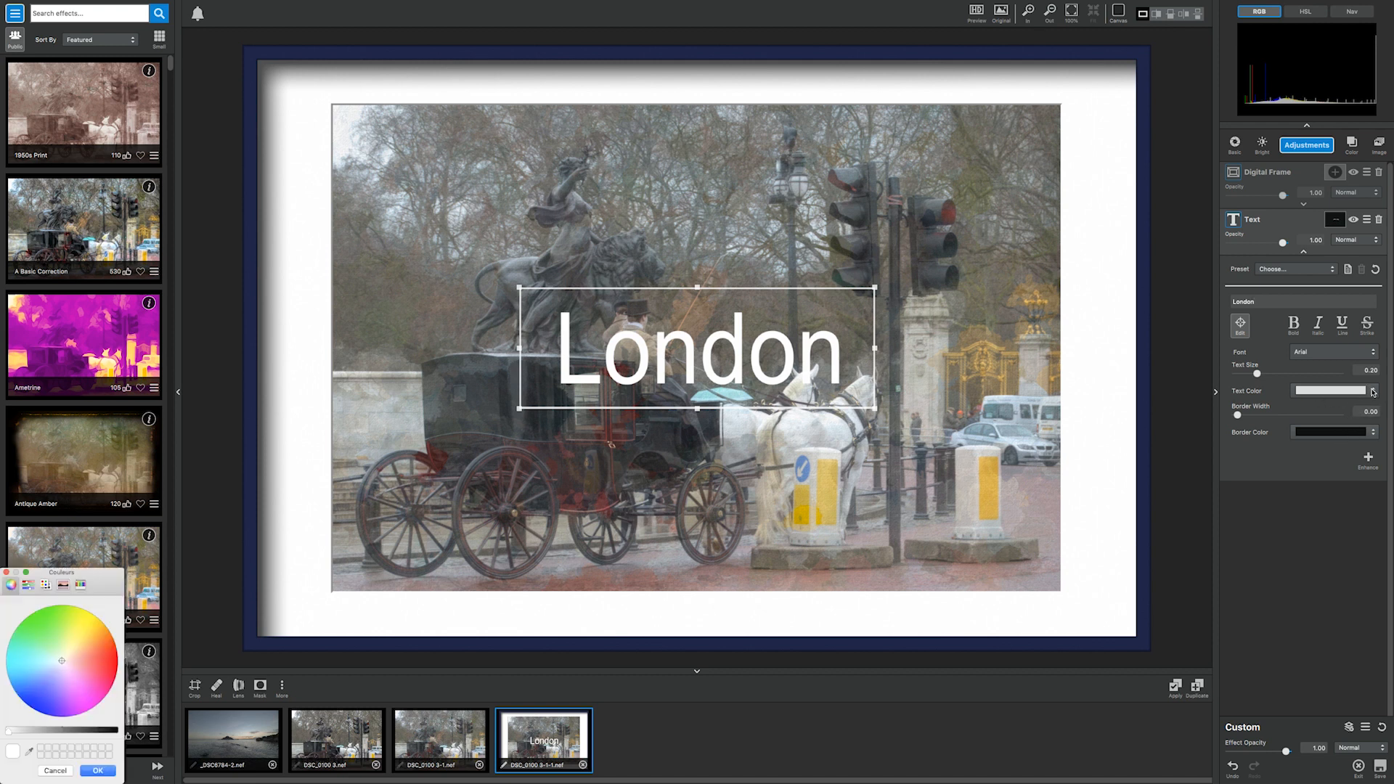
pyautogui.click(75, 656)
pyautogui.moveTo(75, 656)
pyautogui.mouseDown()
pyautogui.moveTo(81, 647)
pyautogui.moveTo(38, 687)
pyautogui.mouseUp()
pyautogui.moveTo(1238, 415); pyautogui.dragTo(1269, 416)
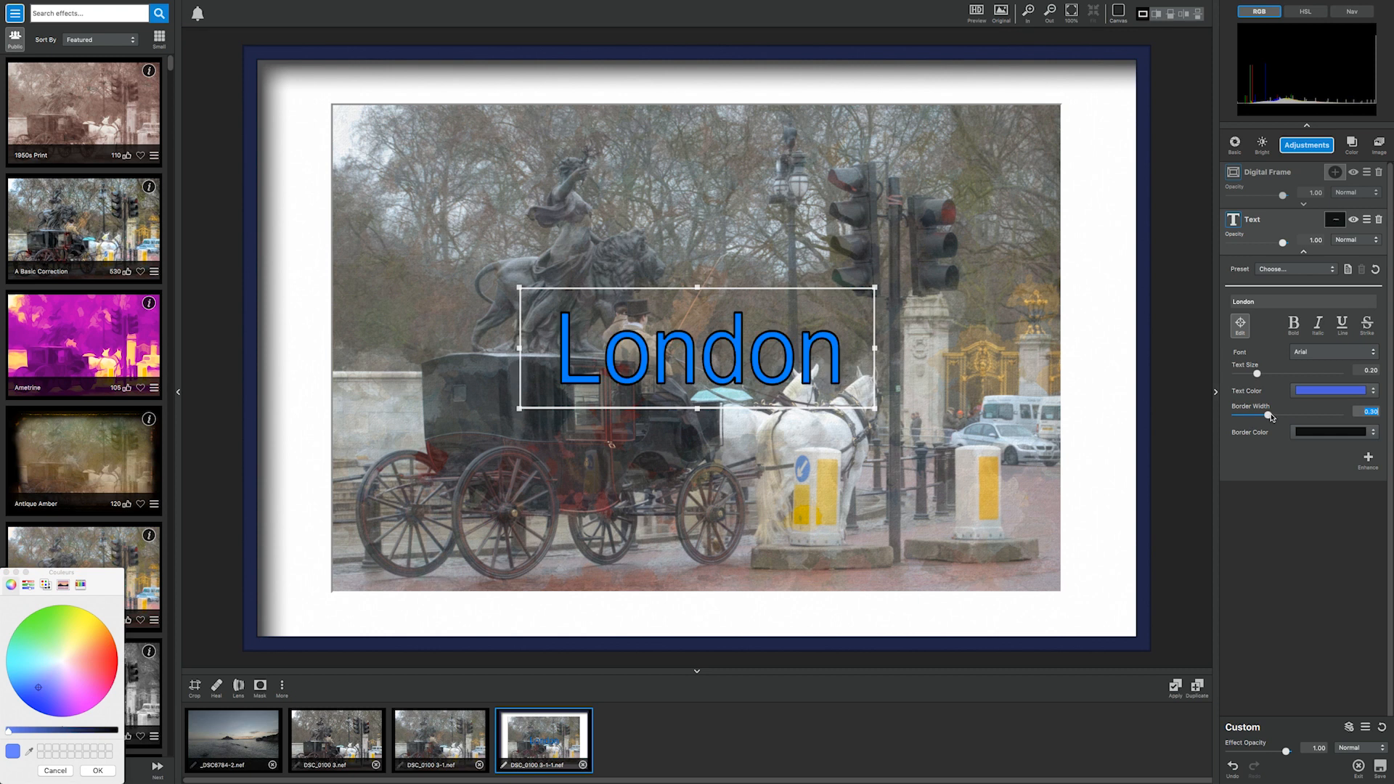
# Shrink the London caption to a text size of 0.08, place it on the mat below the picture, and collapse the text settings
pyautogui.moveTo(866, 403); pyautogui.dragTo(763, 374)
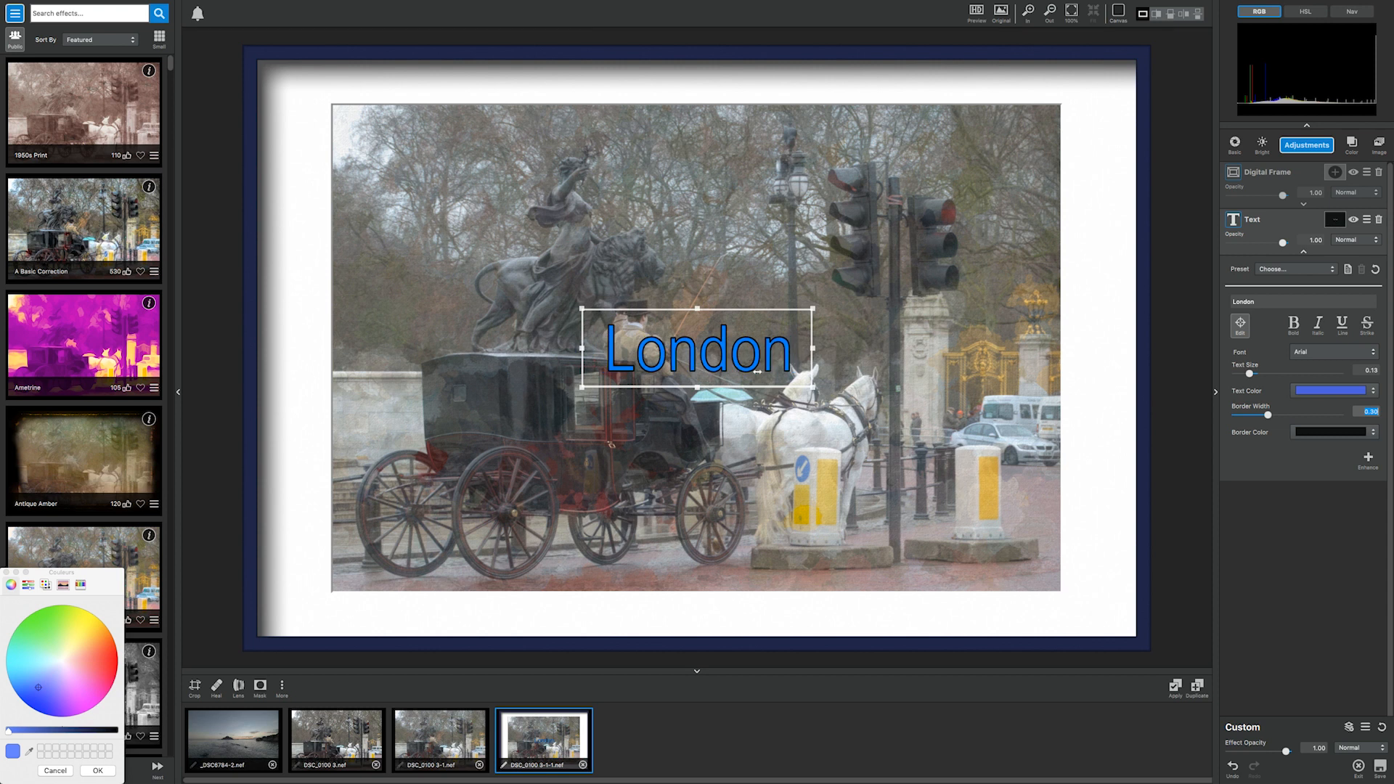
pyautogui.moveTo(737, 352); pyautogui.dragTo(651, 616)
pyautogui.moveTo(823, 651); pyautogui.dragTo(778, 637)
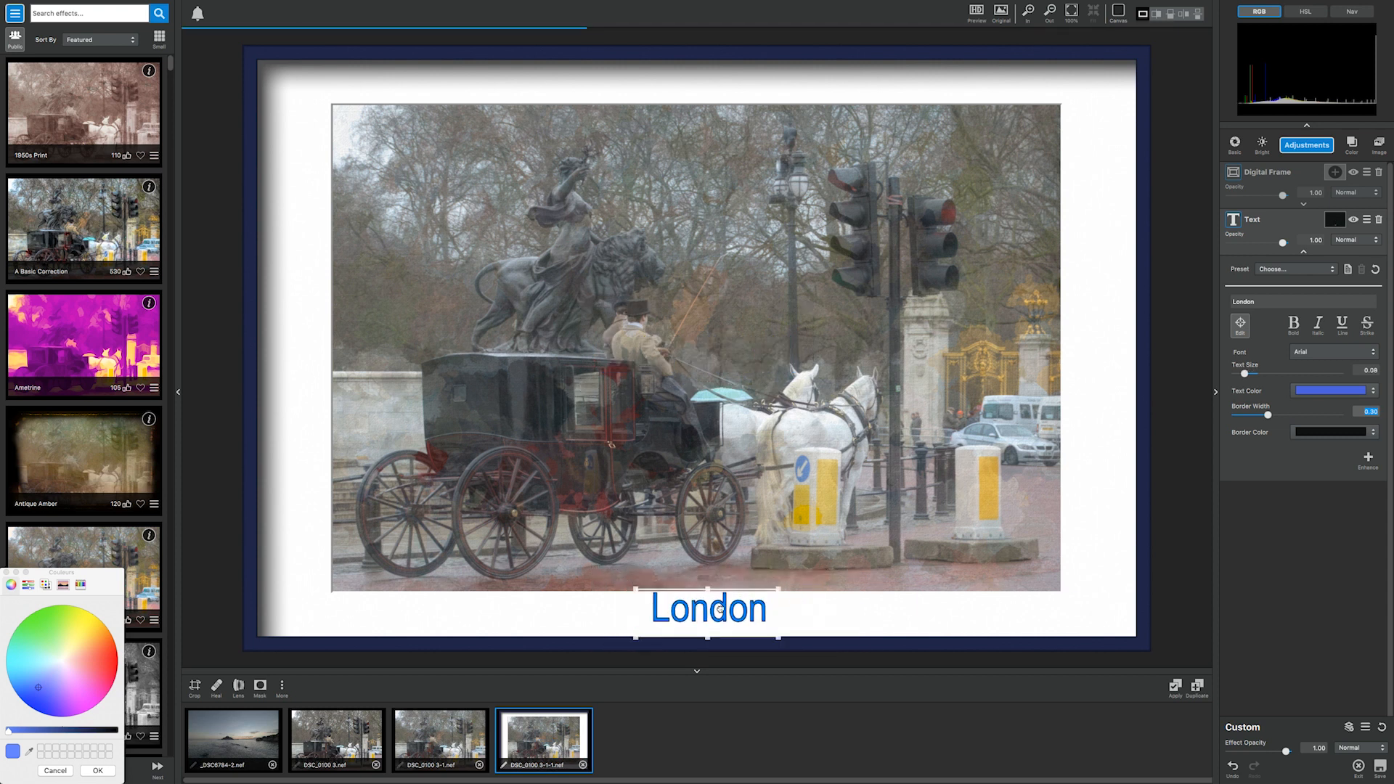
pyautogui.click(1303, 252)
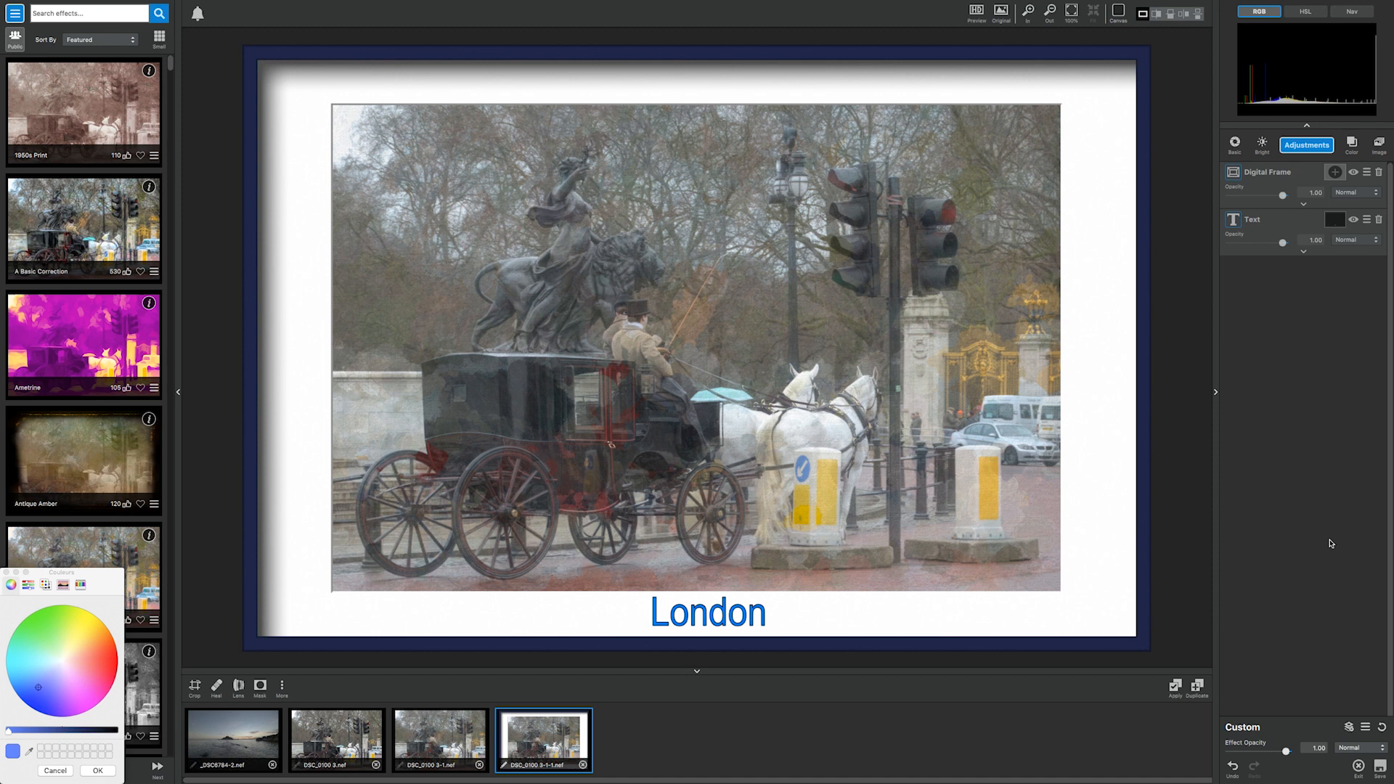
# Duplicate the corrected carriage project DSC_0100 3.nef, view the copy beside its source, and return to the framed London picture
pyautogui.click(341, 742)
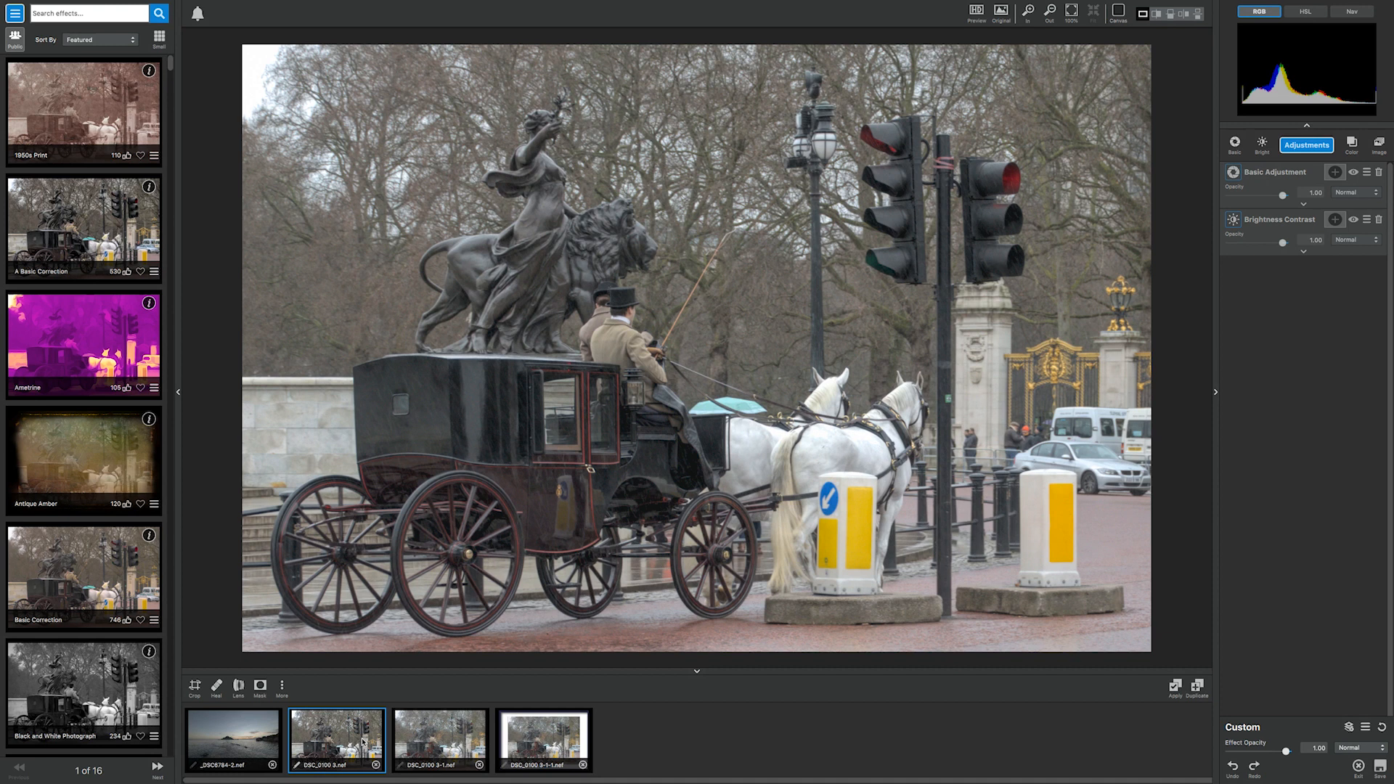
pyautogui.click(1197, 688)
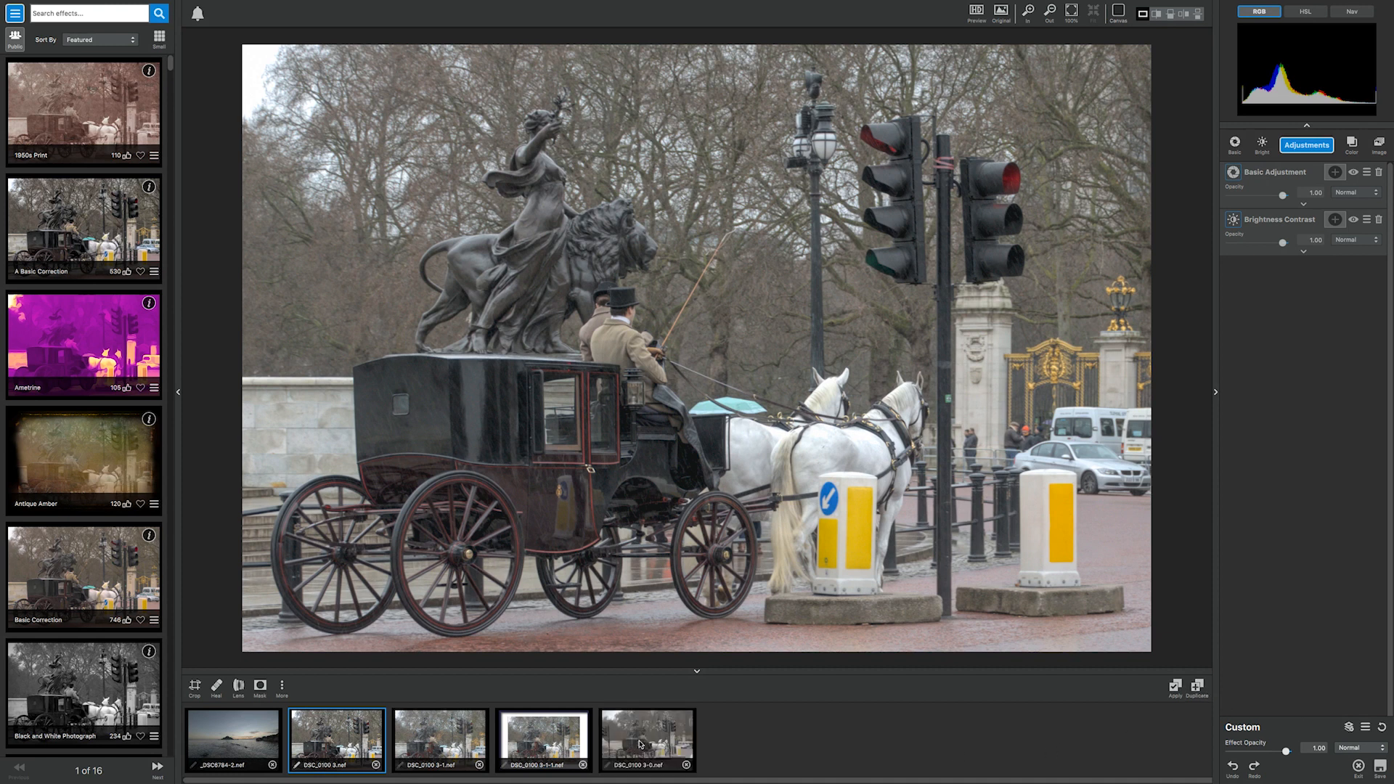
pyautogui.click(642, 744)
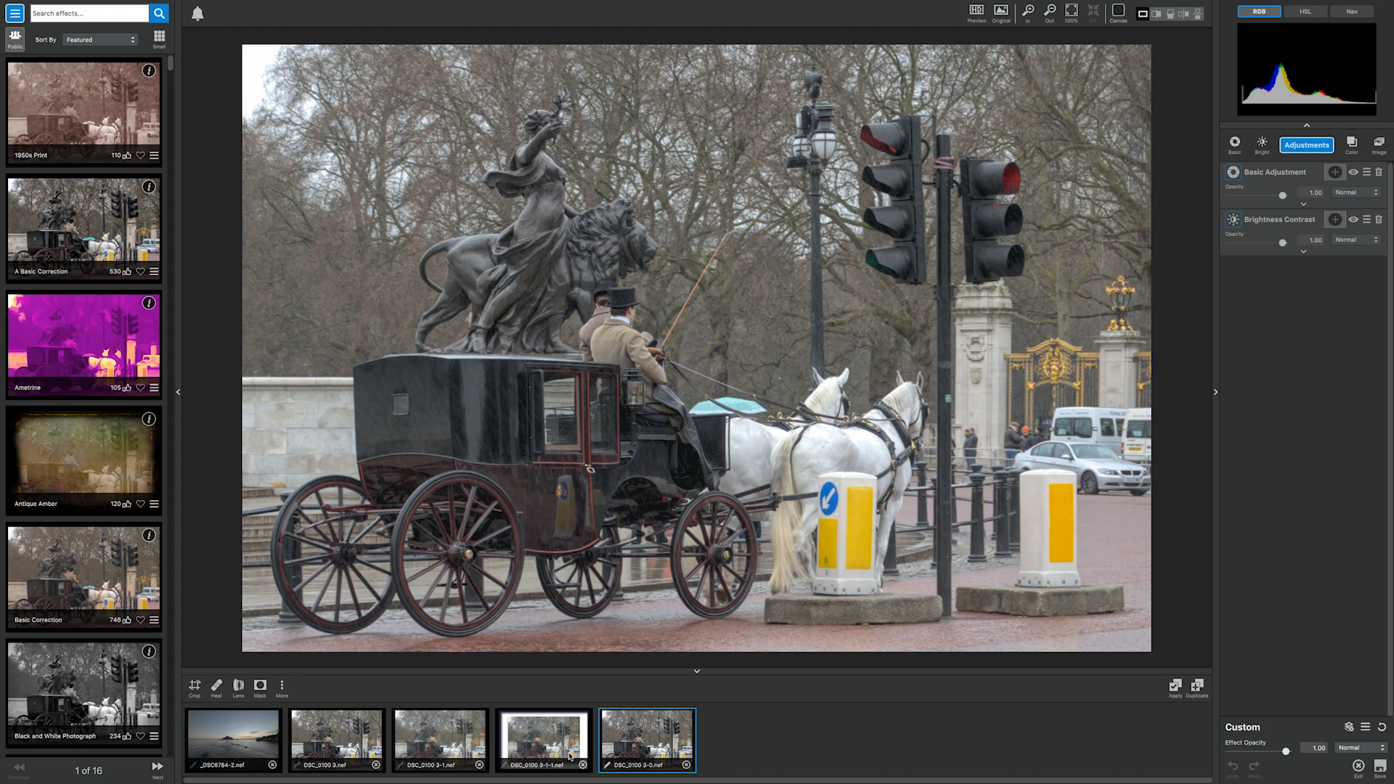
pyautogui.click(337, 742)
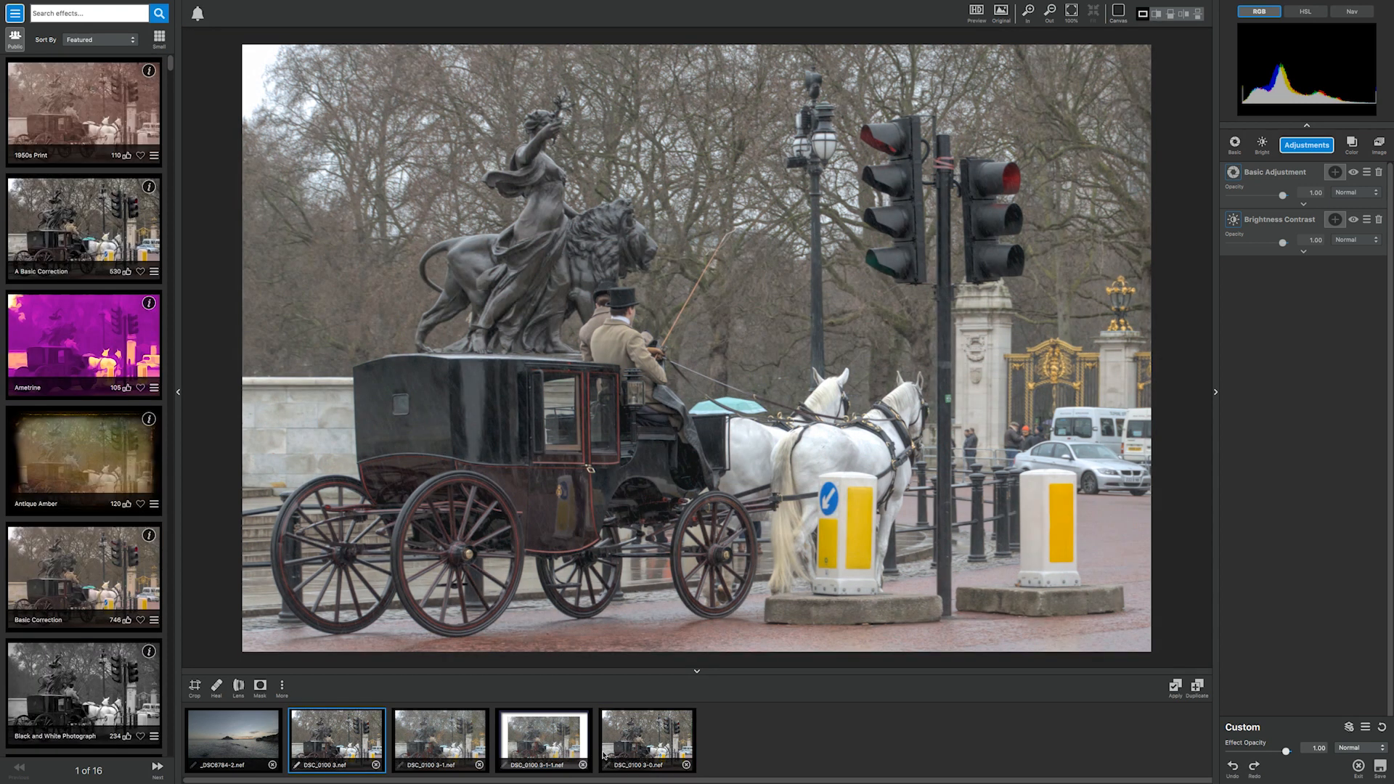
pyautogui.click(559, 744)
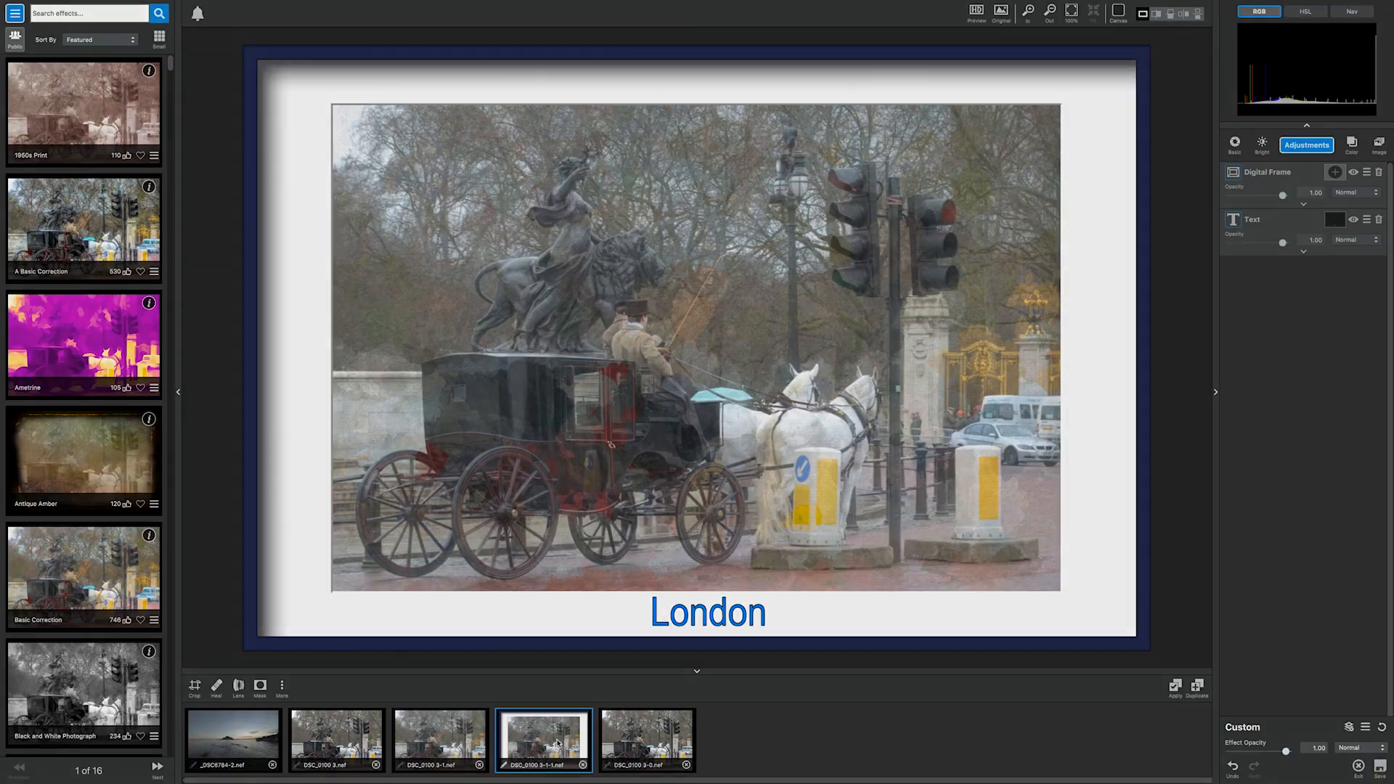